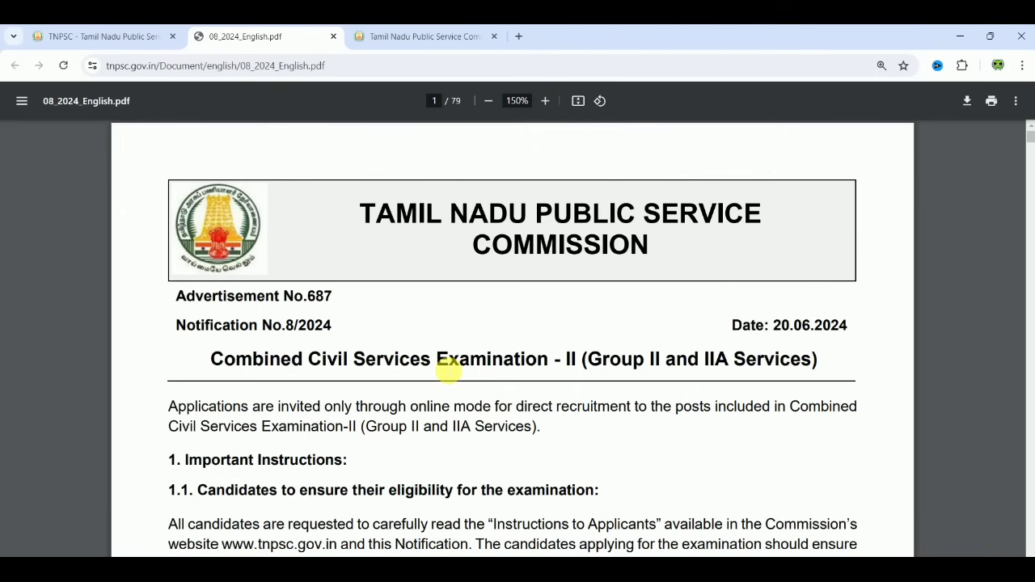
Step: Read through the Combined Civil Services Examination - II notification, from the important dates to the vacancy tables on page 5
scroll(448, 370, "down", 15)
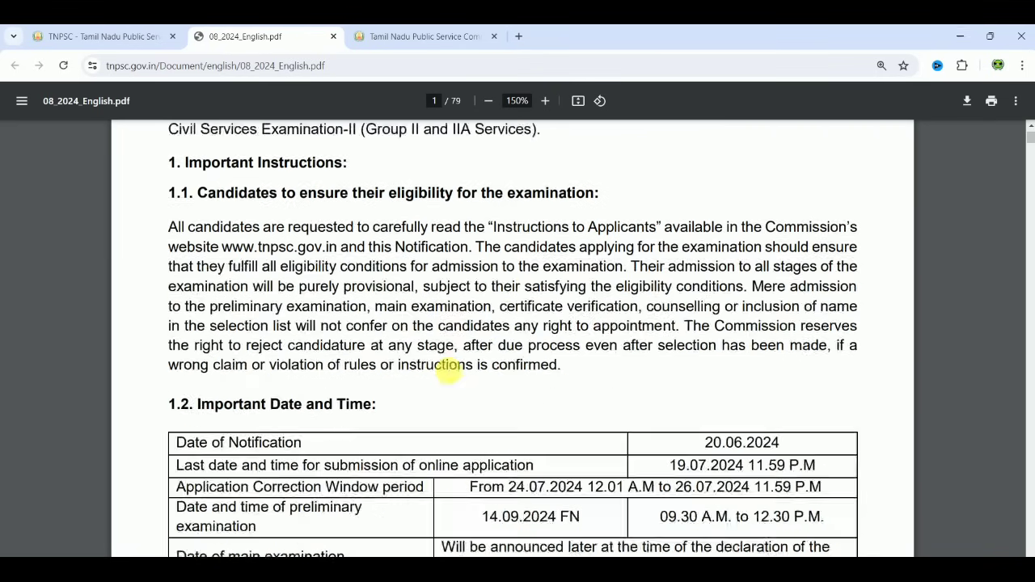
scroll(448, 371, "down", 12)
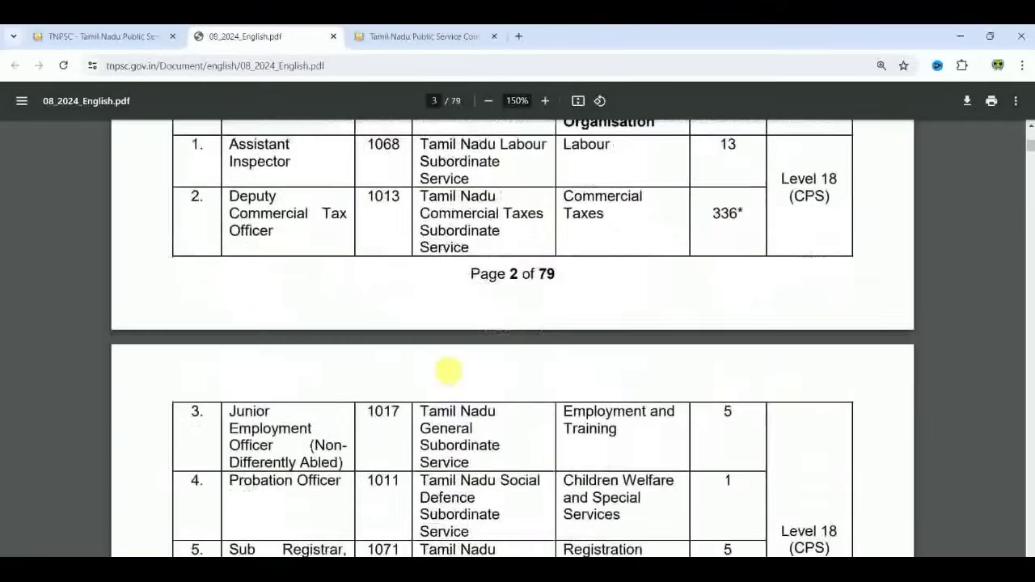
scroll(448, 370, "down", 1)
scroll(447, 371, "down", 8)
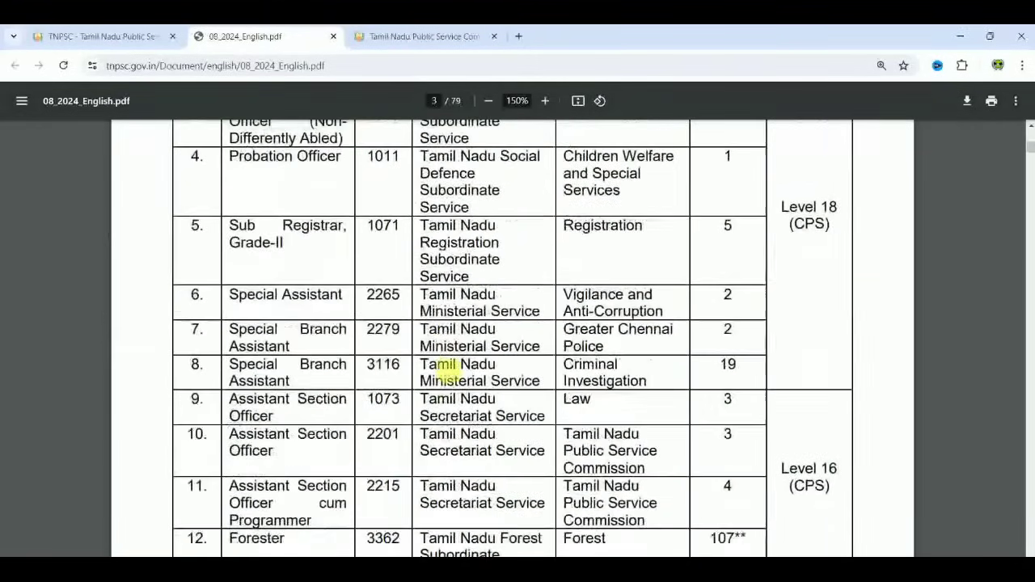
scroll(448, 369, "down", 12)
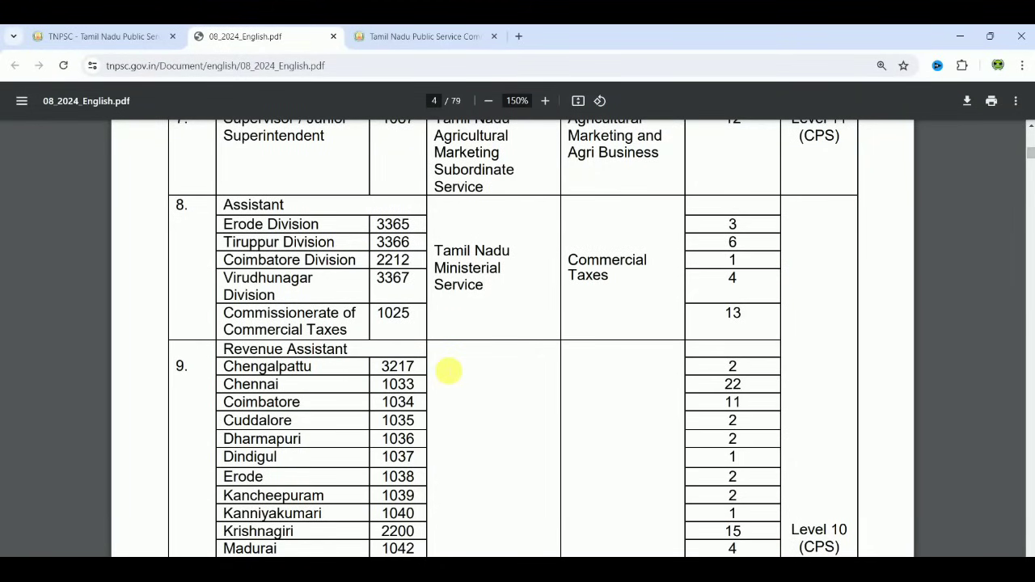
scroll(447, 371, "down", 15)
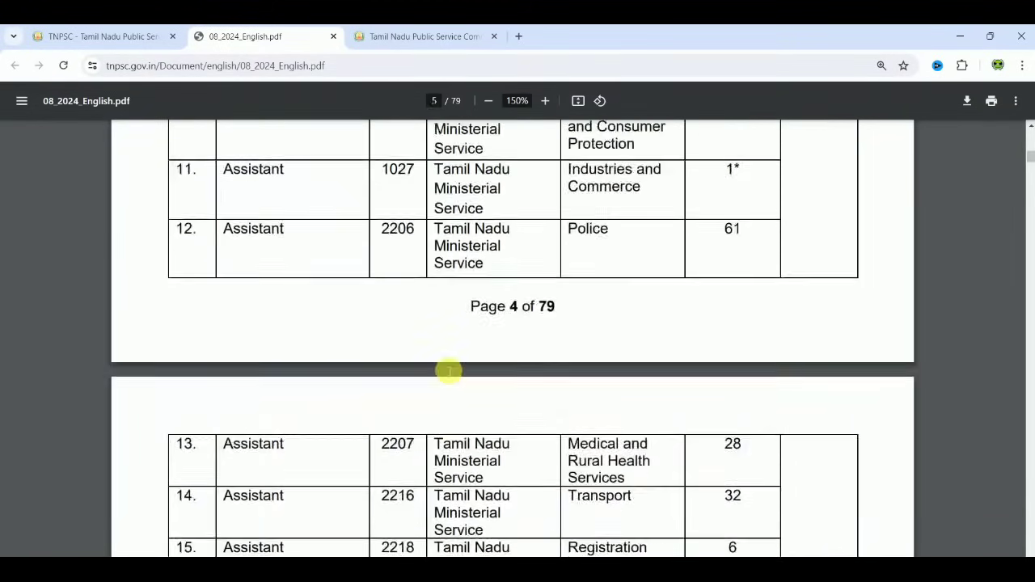
scroll(447, 372, "down", 2)
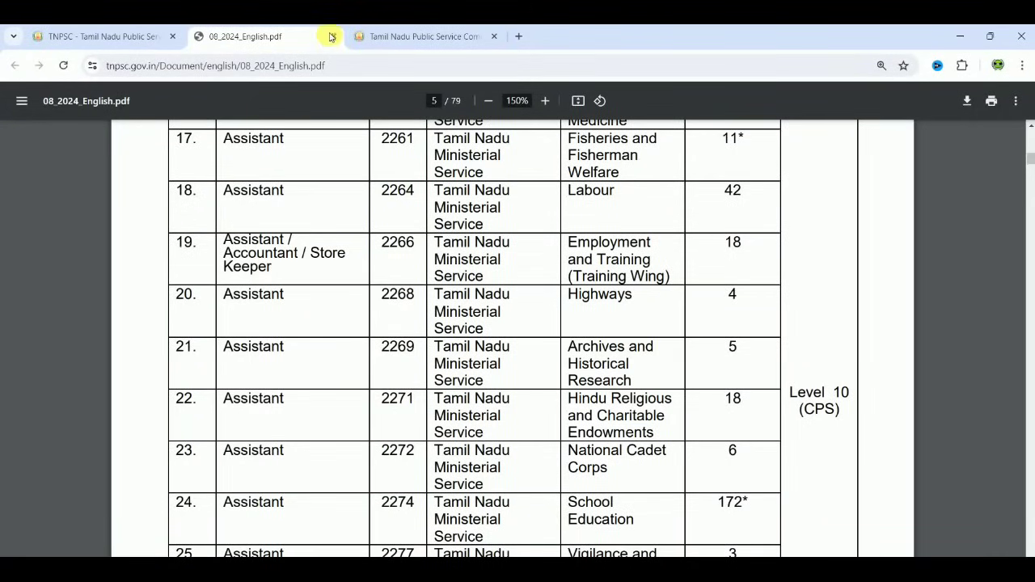
Step: Switch to the application site, apply for Combined Civil Services Examination - II (Group II and IIA Services), and continue to its recruitment details
left_click(384, 41)
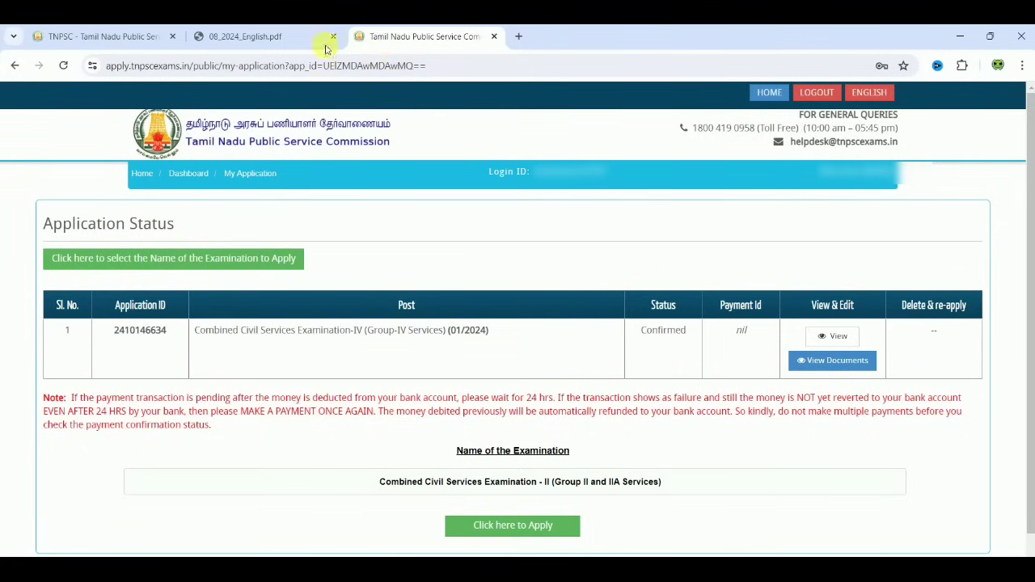
left_click(504, 528)
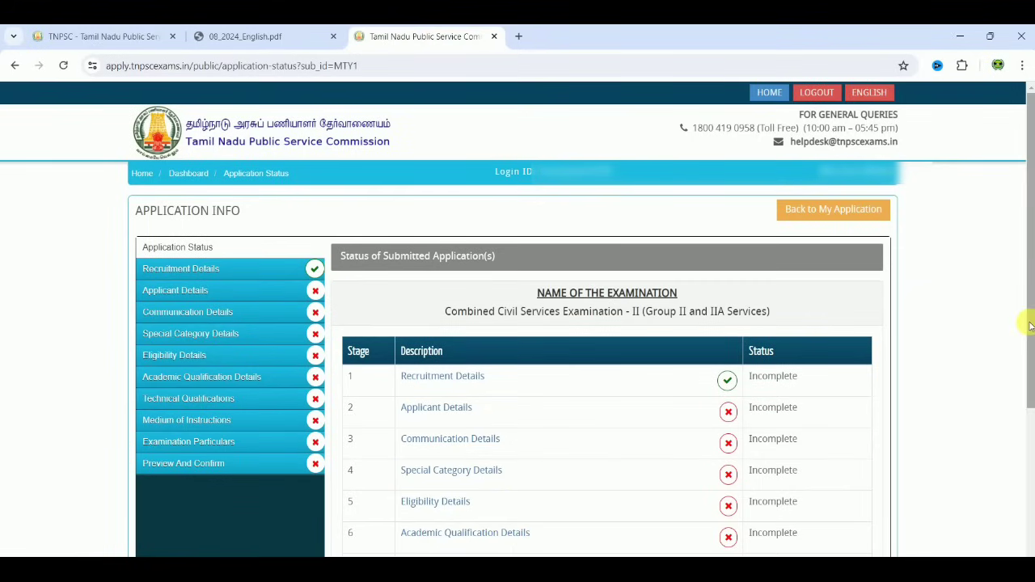
left_click_drag(1028, 312, 1032, 491)
left_click(843, 475)
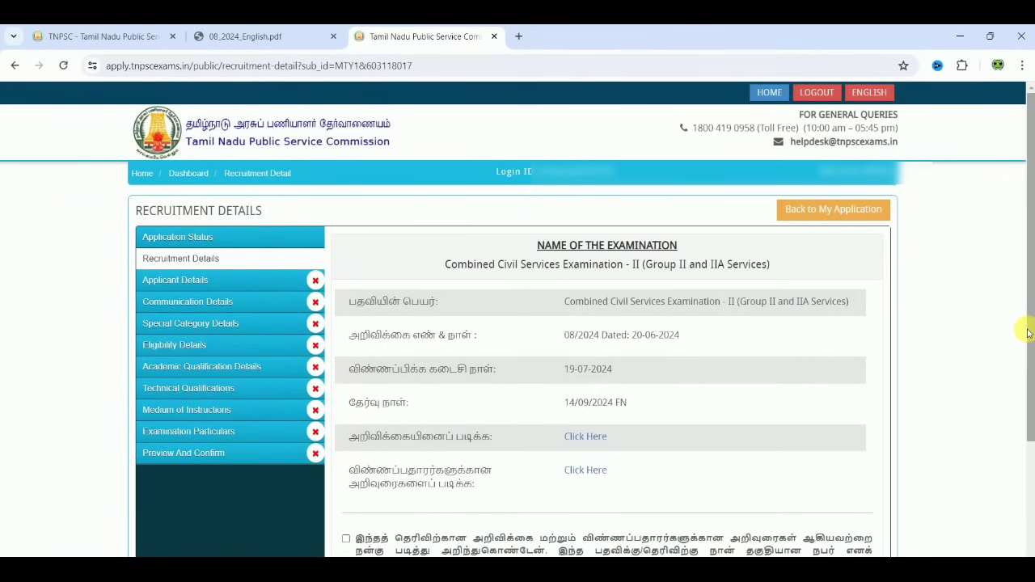
Step: Accept the declaration on having read the notification and instructions, and save the recruitment details
left_click_drag(1028, 333, 1021, 455)
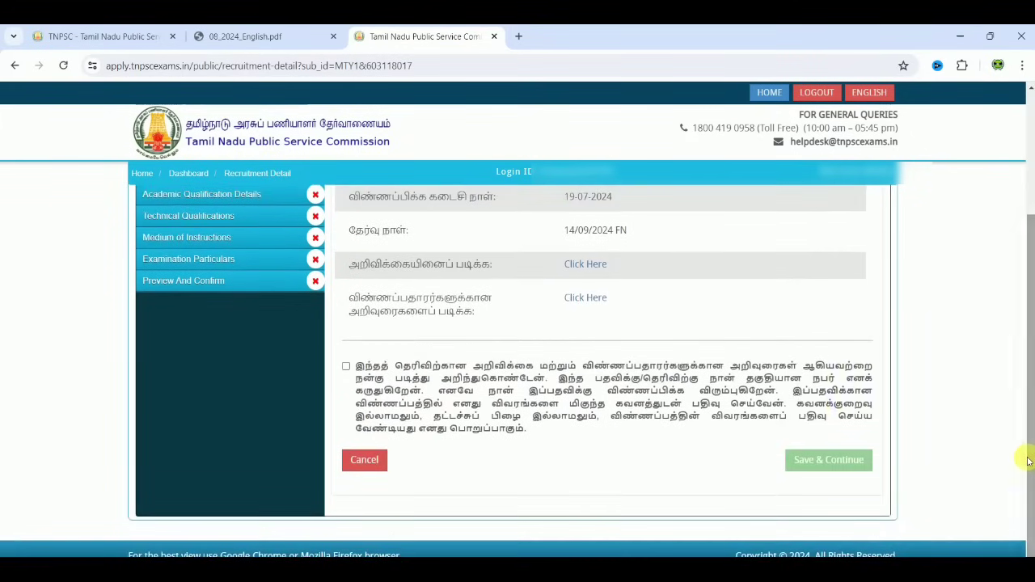
left_click(346, 367)
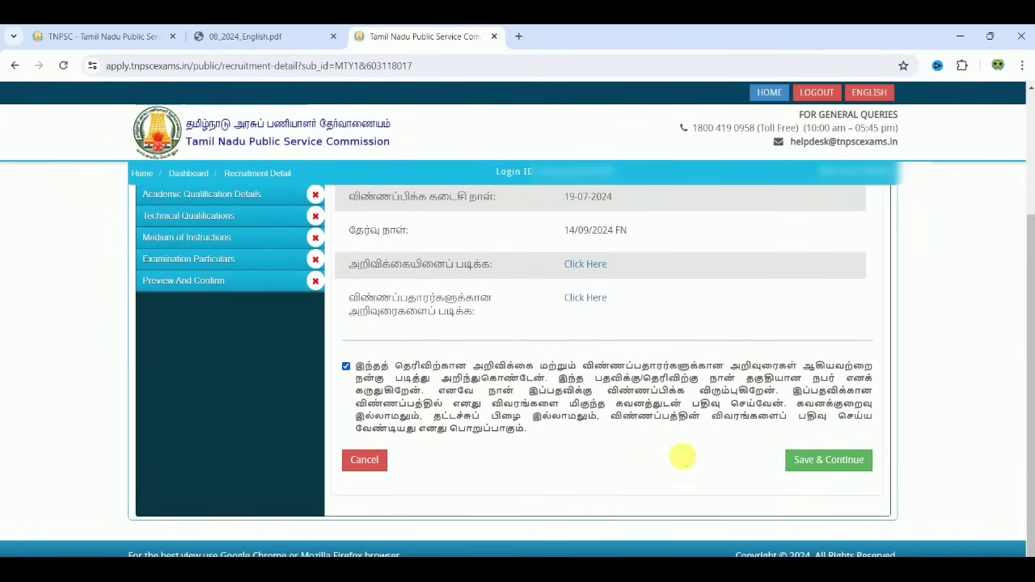
left_click(798, 461)
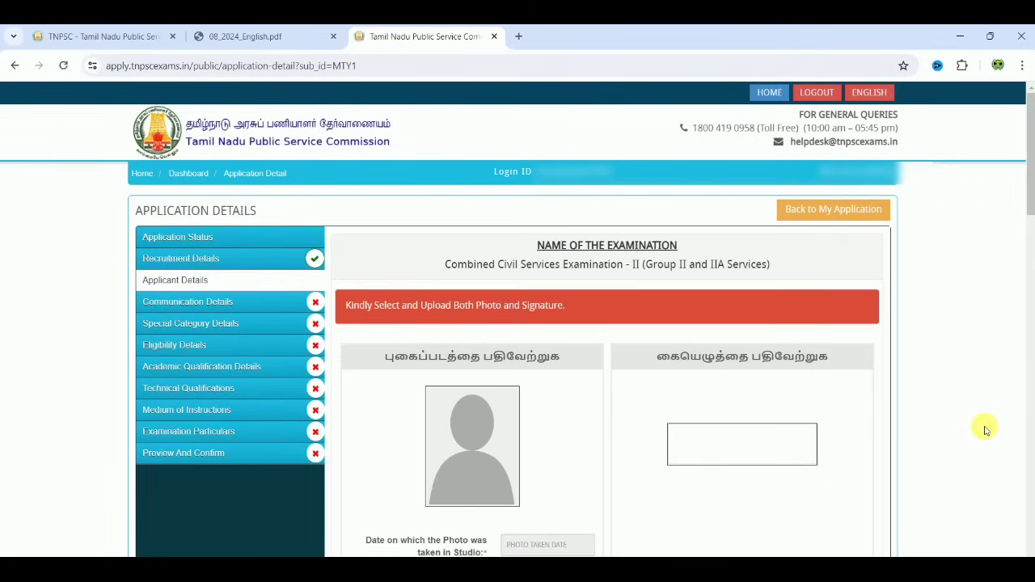
Step: Review the applicant details from the photo and signature upload to the verification section, consulting the notification's first page in between
scroll(986, 430, "down", 1)
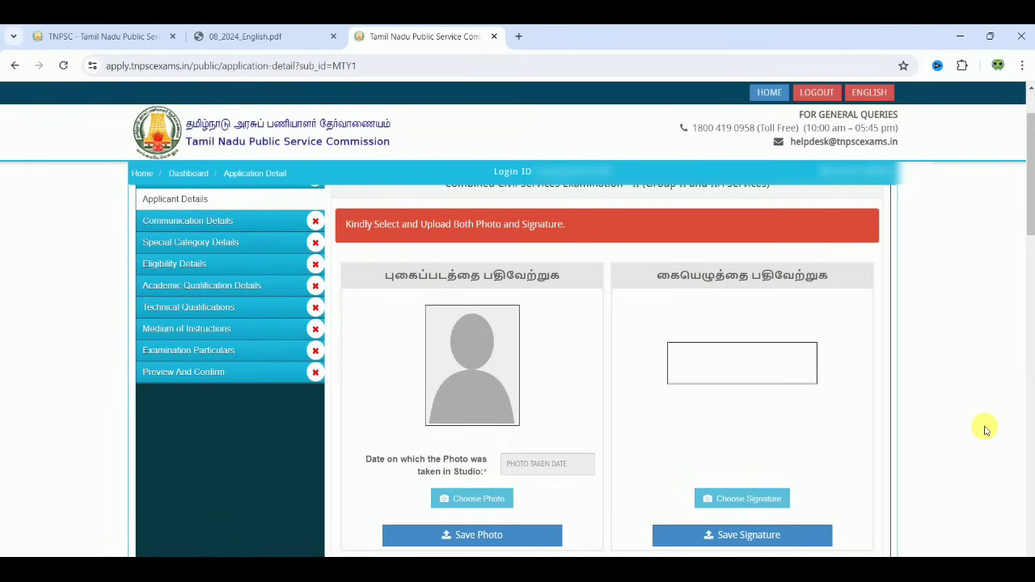
left_click(272, 41)
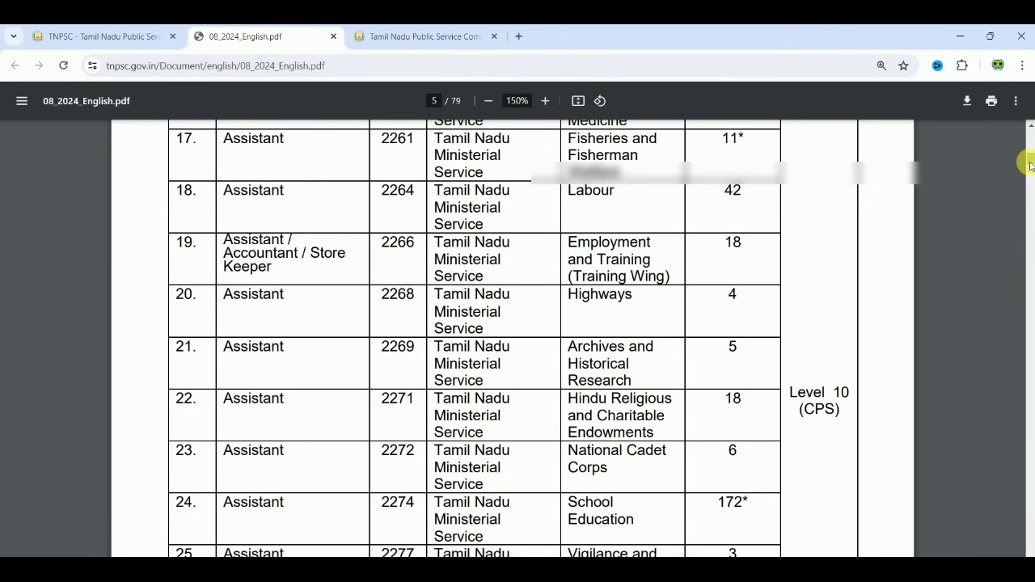
left_click_drag(1030, 166, 1026, 129)
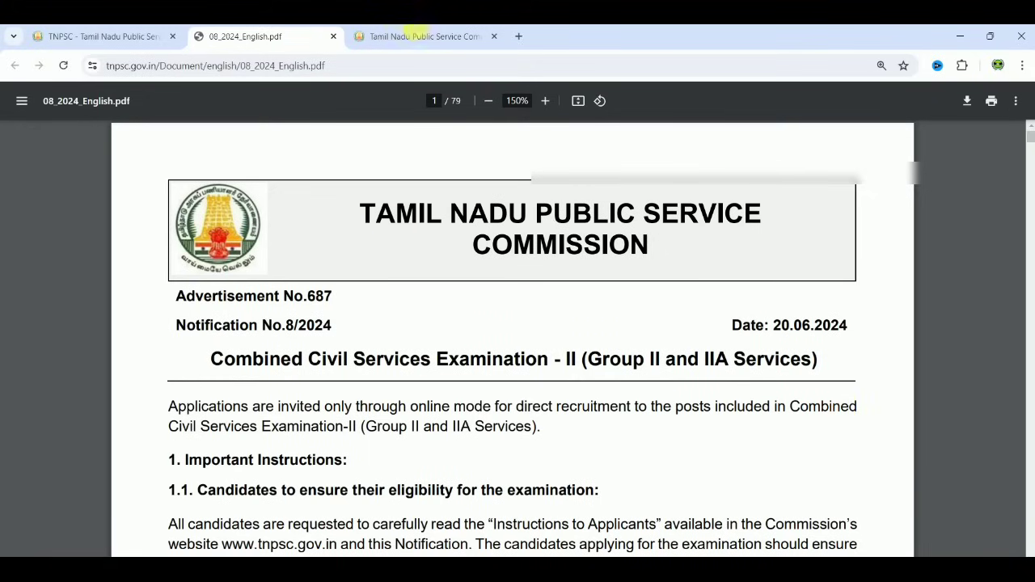
left_click(419, 37)
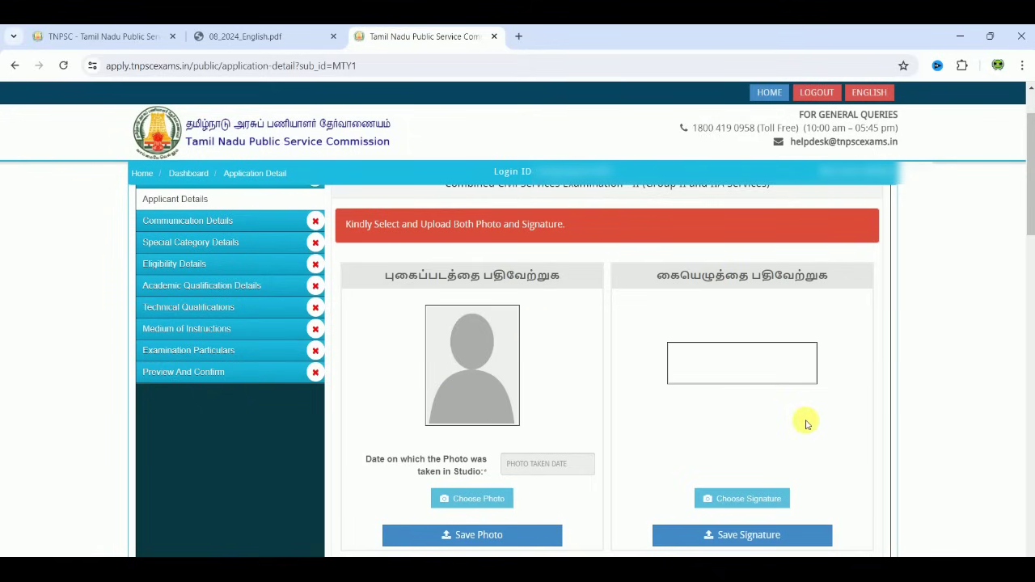
scroll(807, 424, "down", 15)
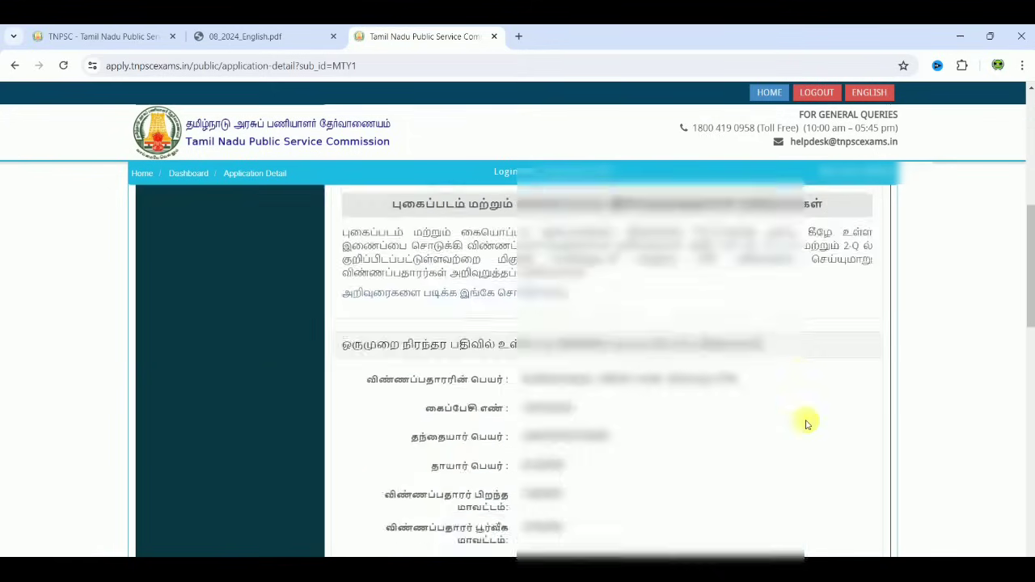
scroll(806, 424, "down", 1)
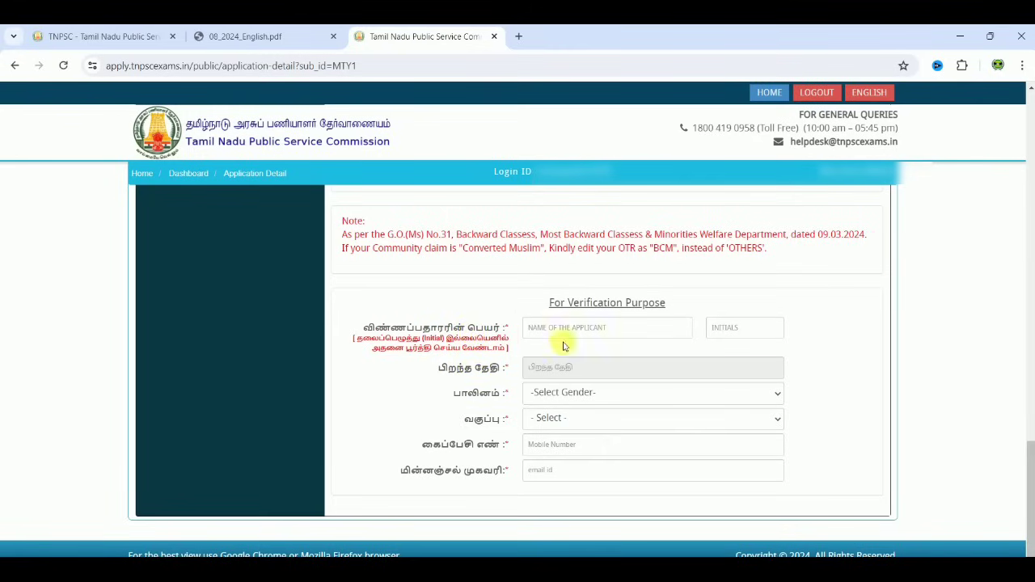
mouse_move(594, 338)
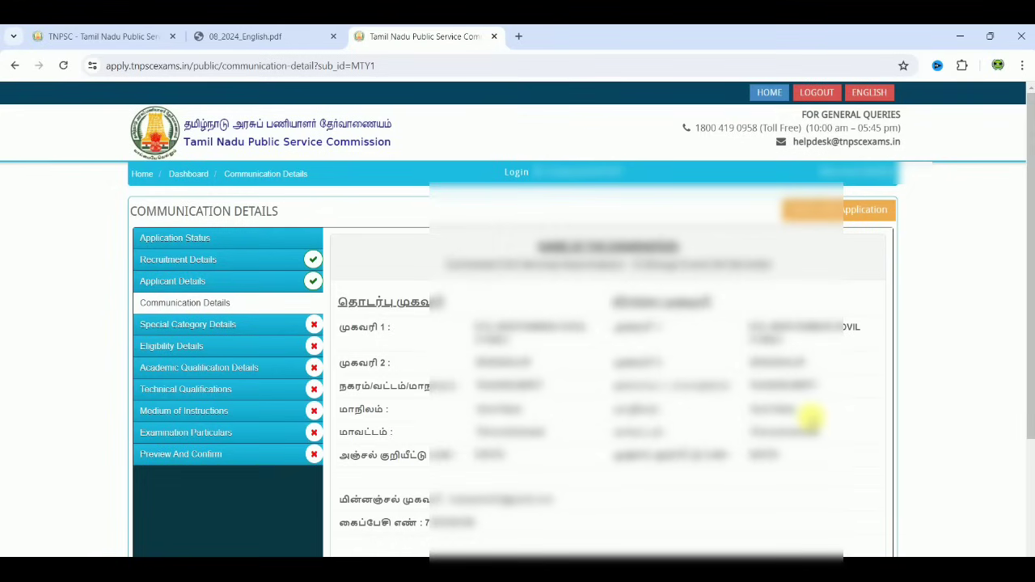
Step: Accept the declaration below the communication details and save them to continue to the special category details
scroll(812, 418, "down", 3)
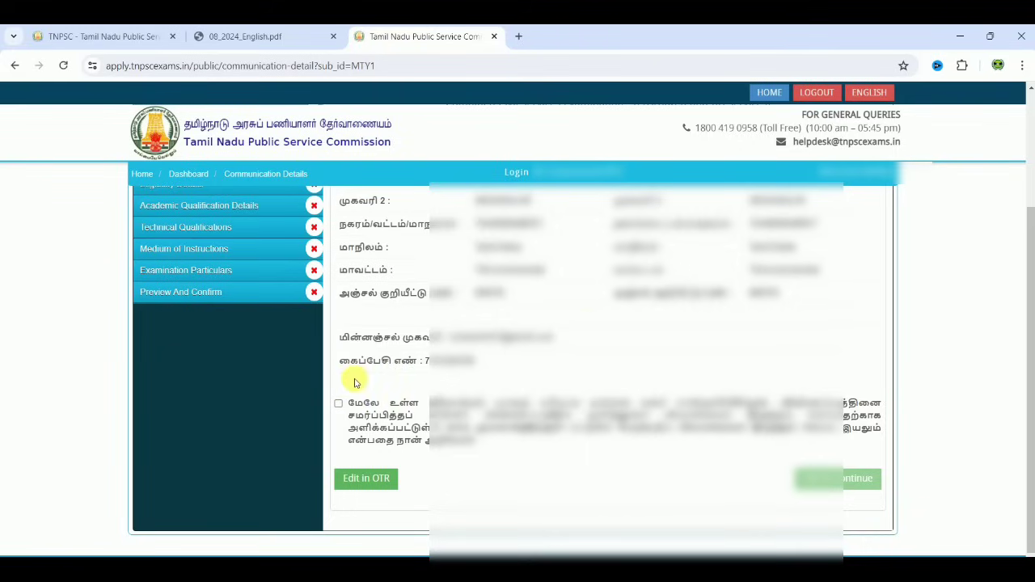
left_click(338, 404)
left_click(870, 479)
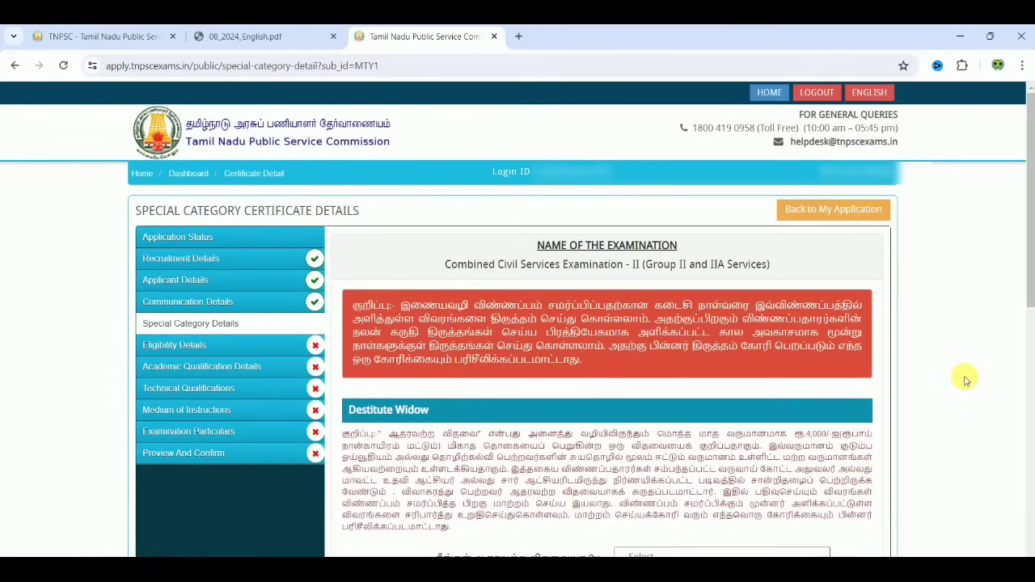
Step: Answer Yes to the destitute widow question and acknowledge the alert about reservation
scroll(977, 391, "down", 4)
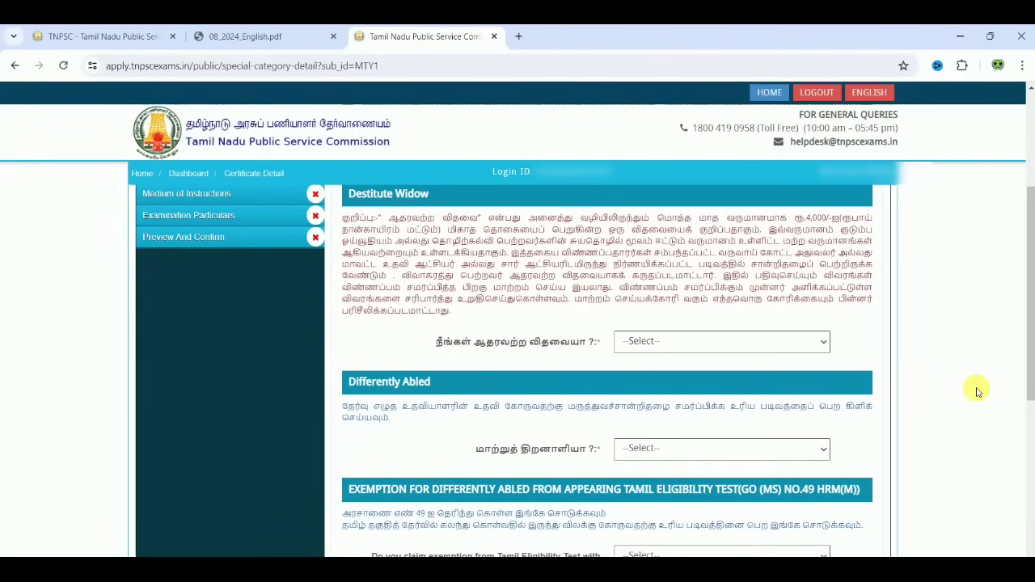
left_click(697, 340)
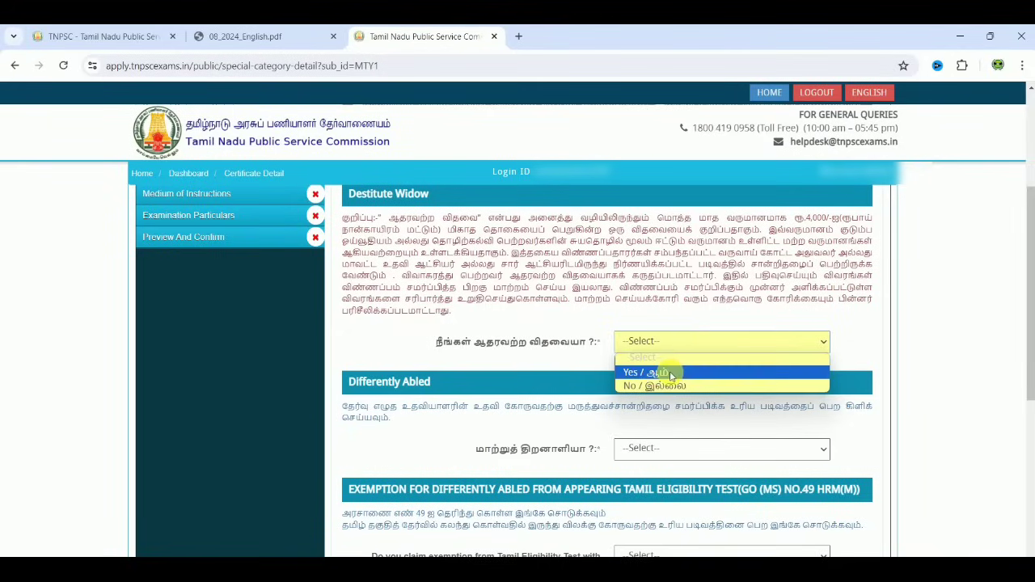
left_click(661, 373)
left_click(678, 375)
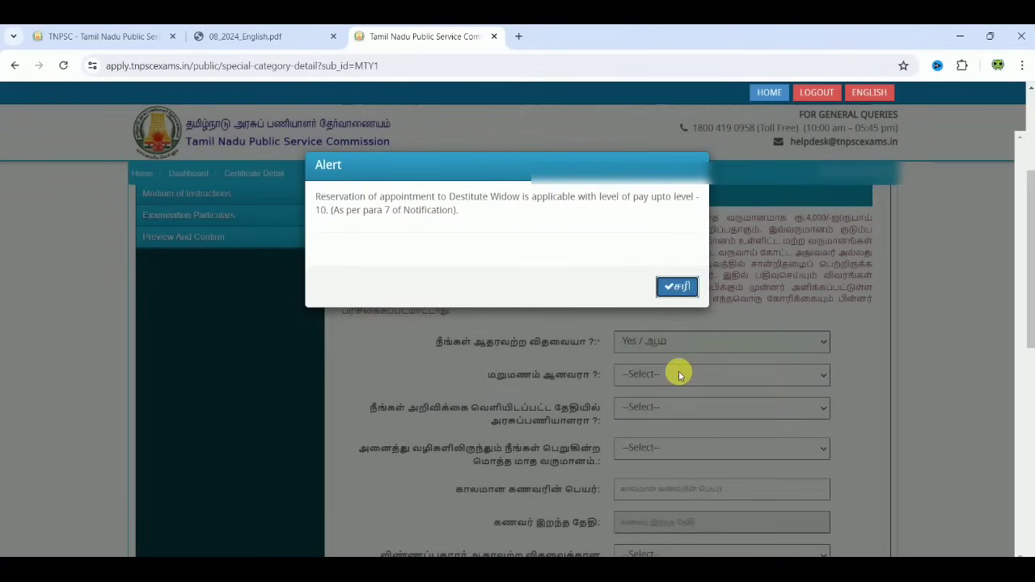
left_click(683, 284)
Step: Set the destitute widow answer to No and acknowledge the alert about editing application details
left_click(684, 341)
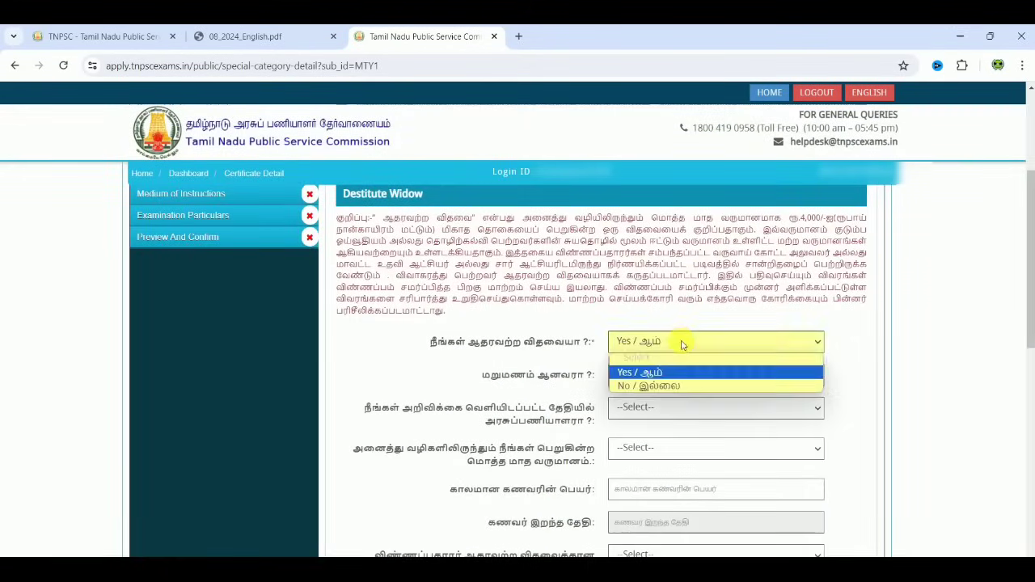
left_click(676, 387)
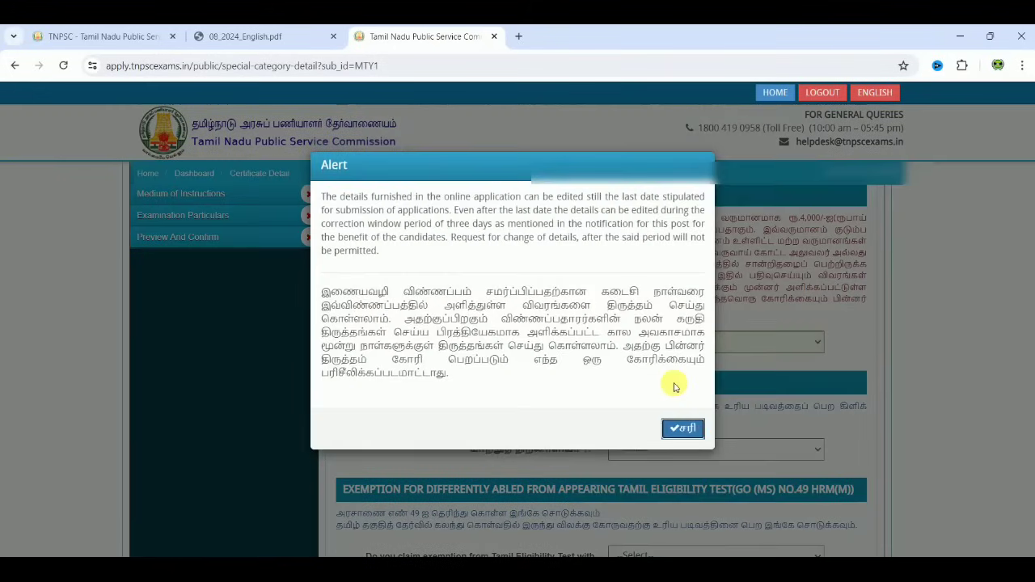
left_click(684, 430)
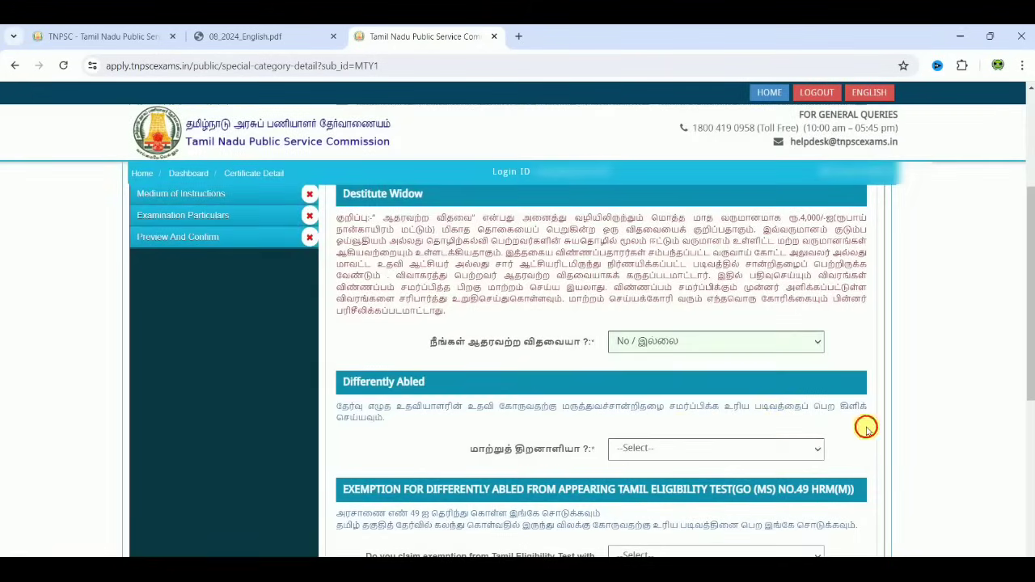
Step: Answer No to both the differently abled question and the claim for exemption from the Tamil Eligibility Test
scroll(867, 429, "down", 1)
scroll(865, 428, "down", 2)
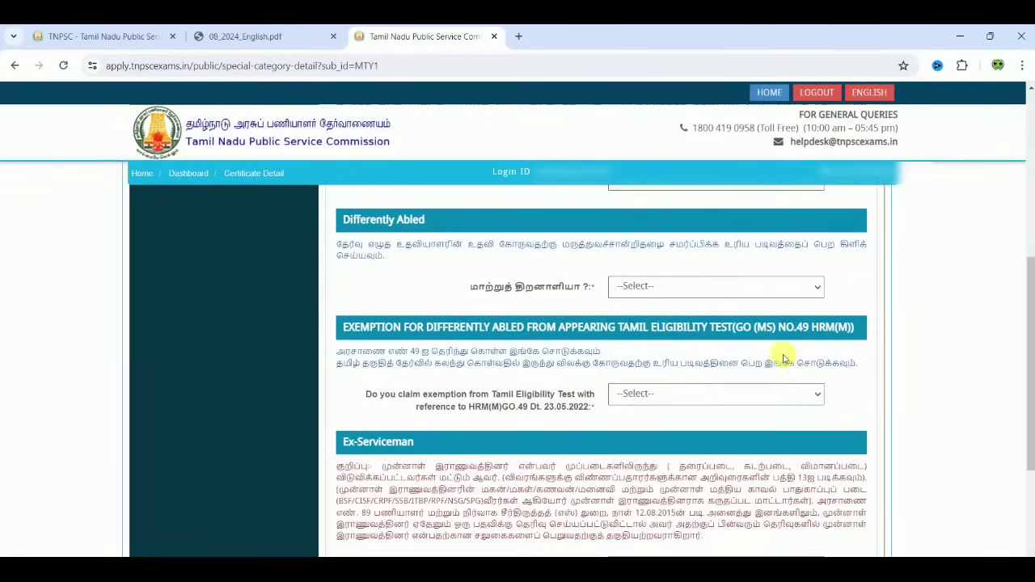
left_click(703, 292)
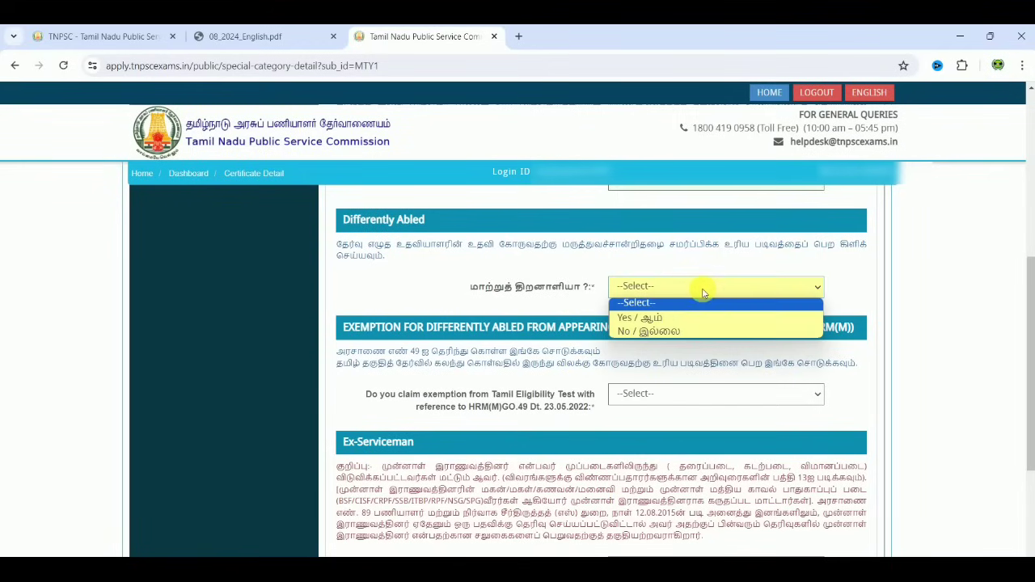
left_click(686, 328)
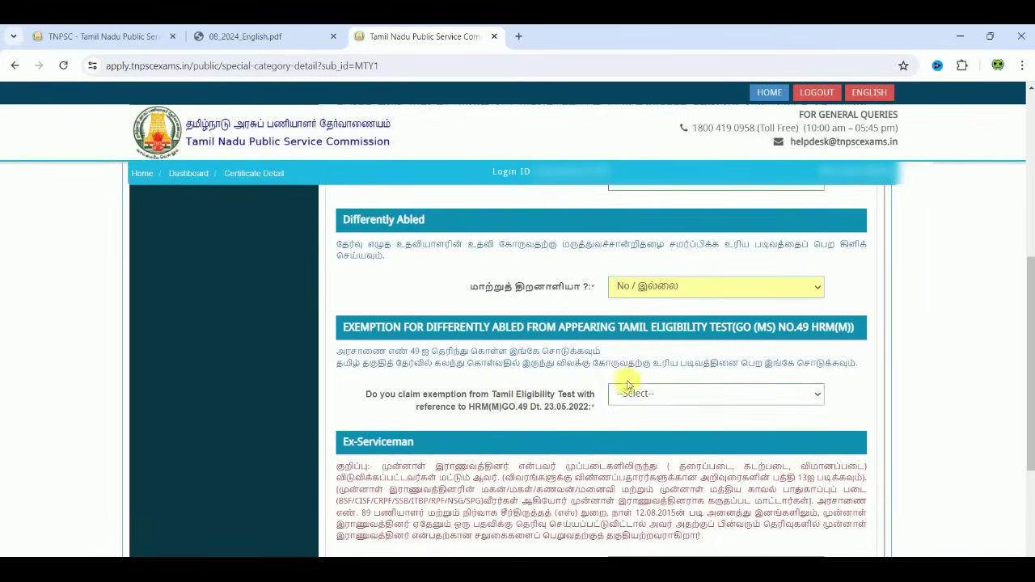
left_click(647, 394)
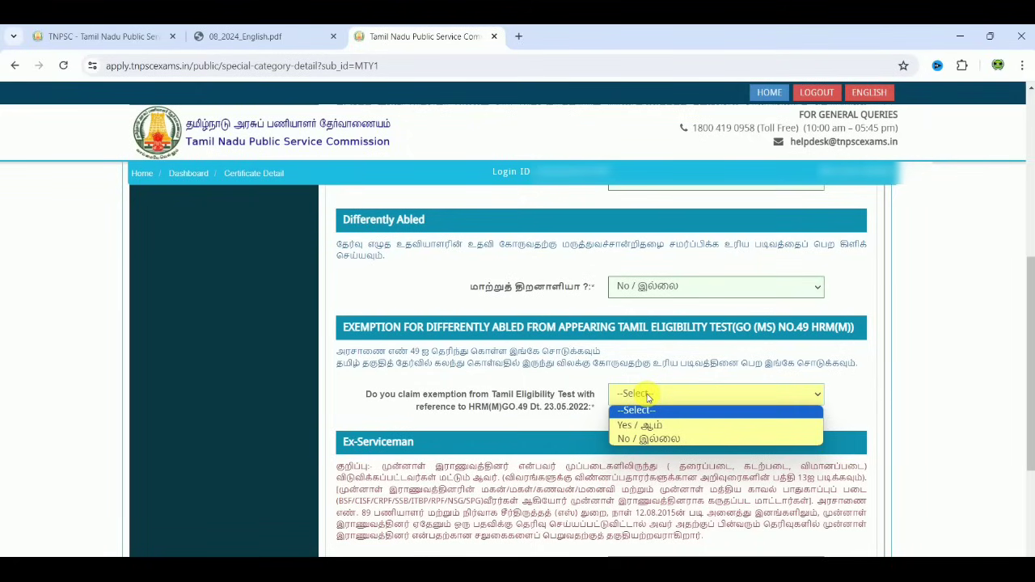
left_click(652, 439)
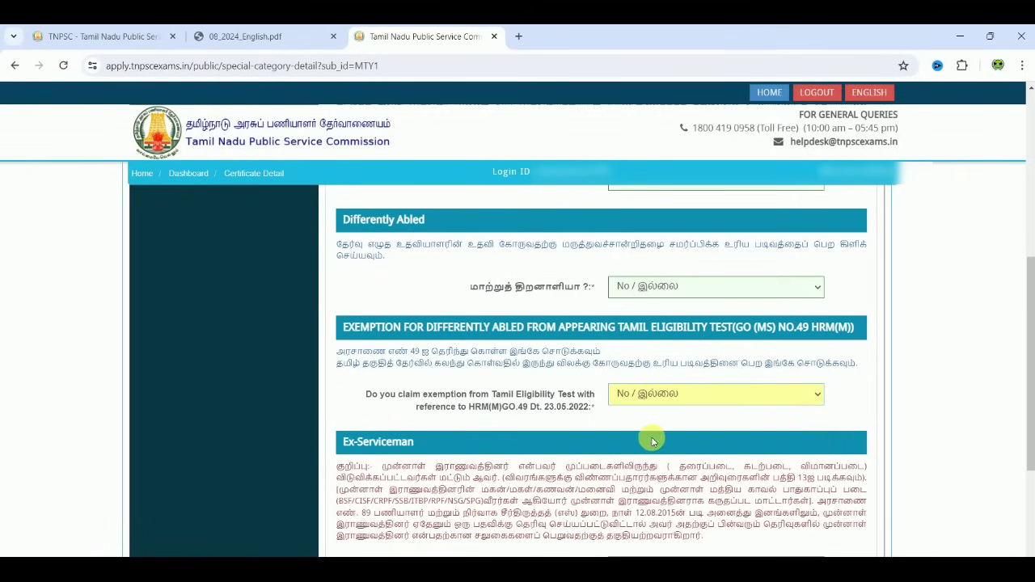
Step: Answer No to the ex-serviceman question and accept the declaration that the special category details are correct
scroll(803, 416, "down", 3)
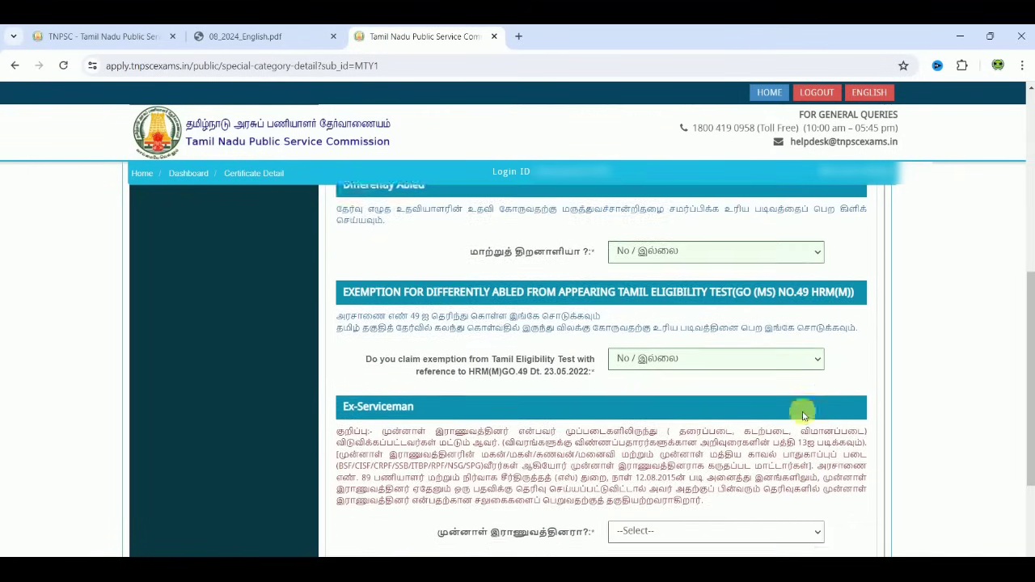
left_click(735, 356)
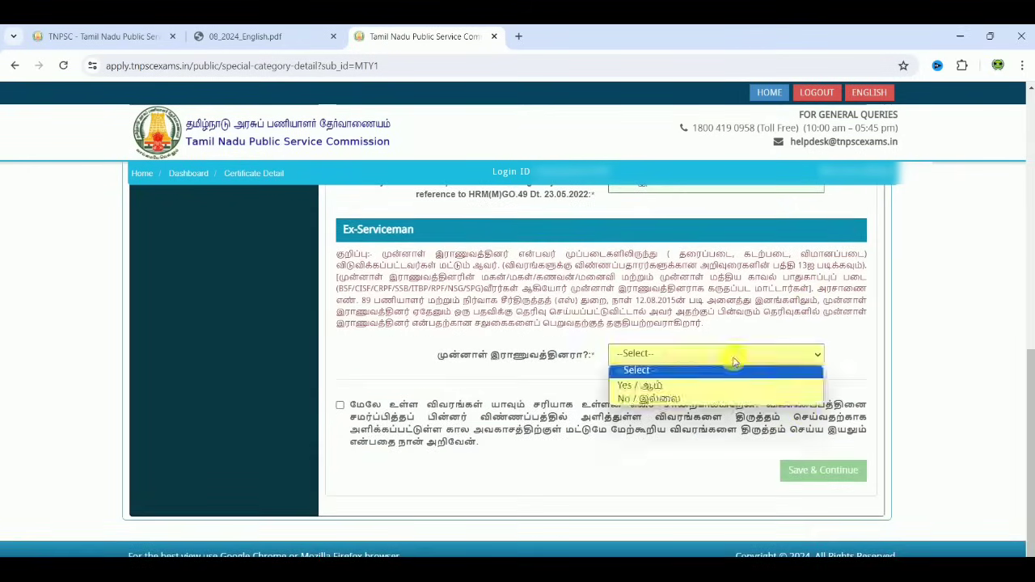
left_click(688, 399)
left_click(341, 406)
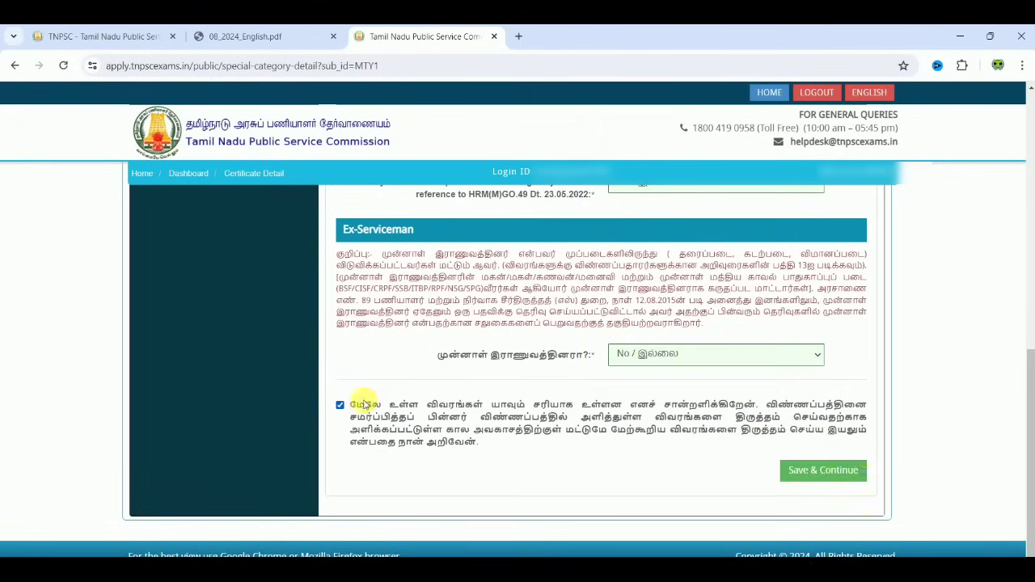
Step: Save the special category details and answer Yes to whether the applicant is a government employee
left_click(842, 470)
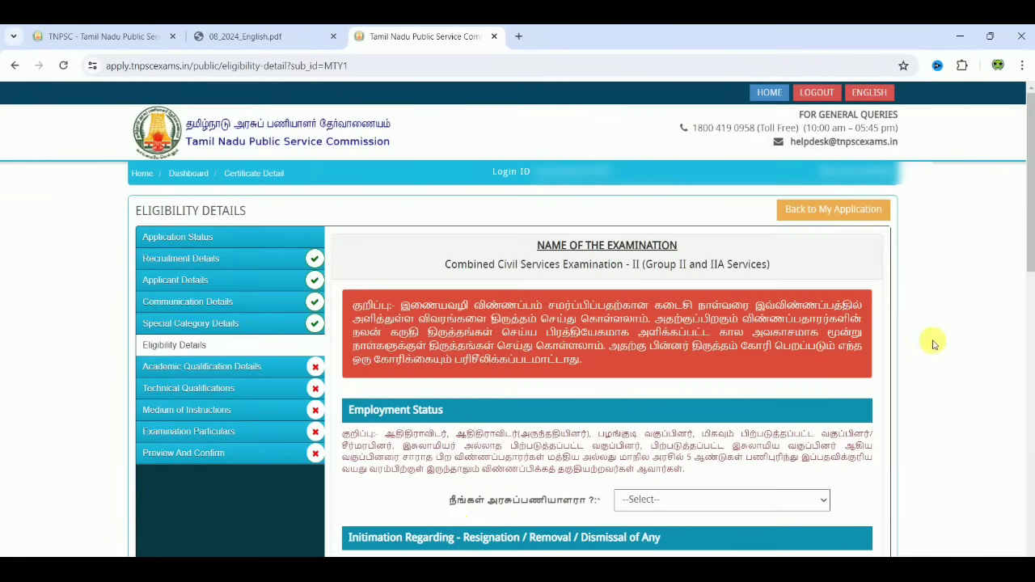
scroll(932, 343, "down", 3)
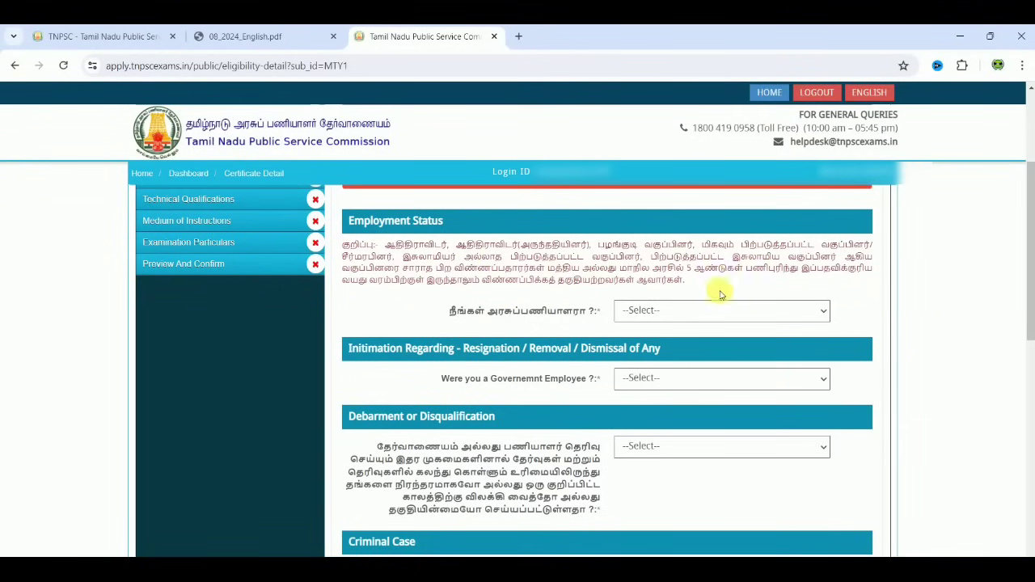
left_click(694, 315)
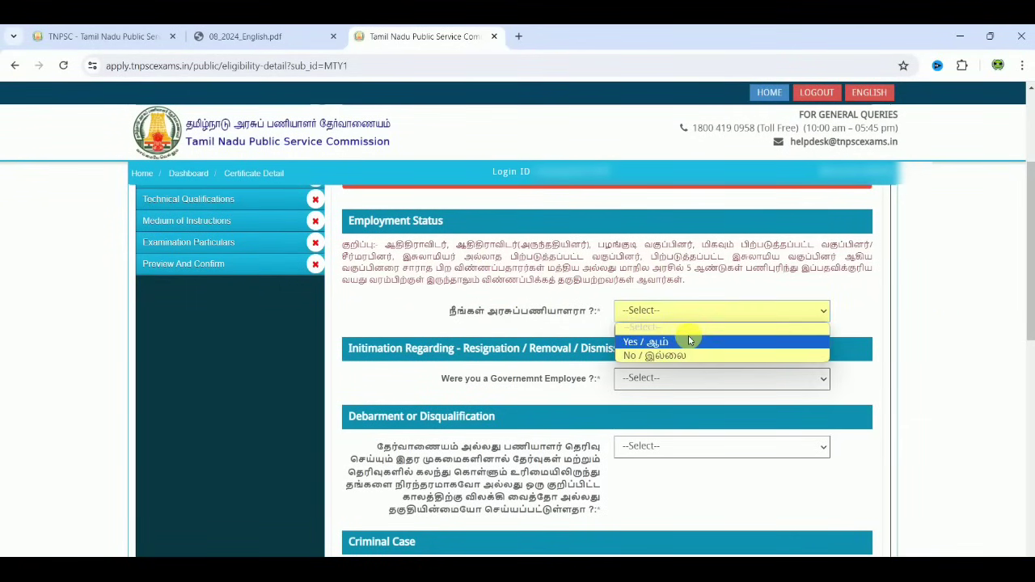
left_click(690, 341)
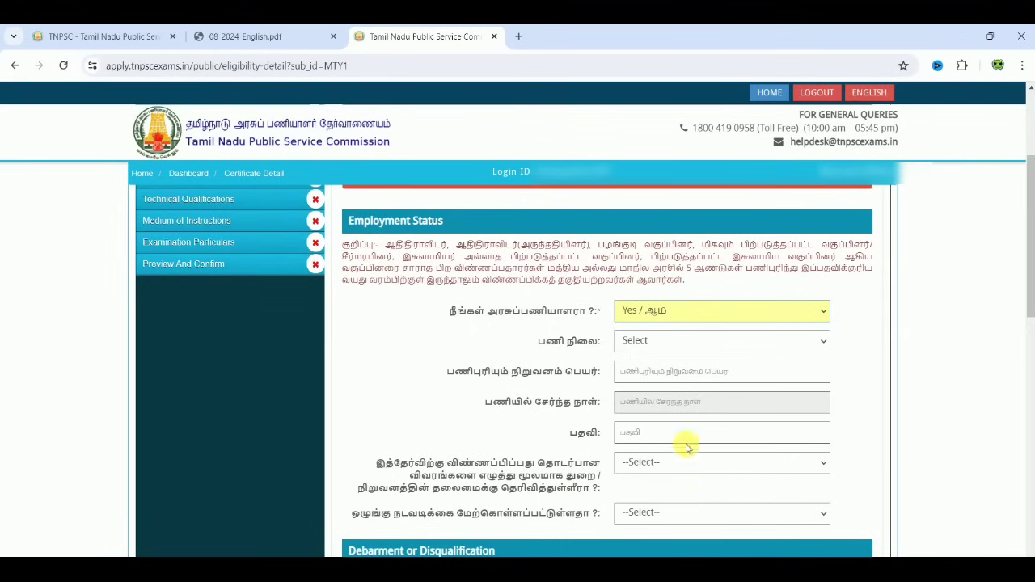
Step: Change the current government employee answer to No and set the employment status to UNEMPLOYED
left_click(692, 311)
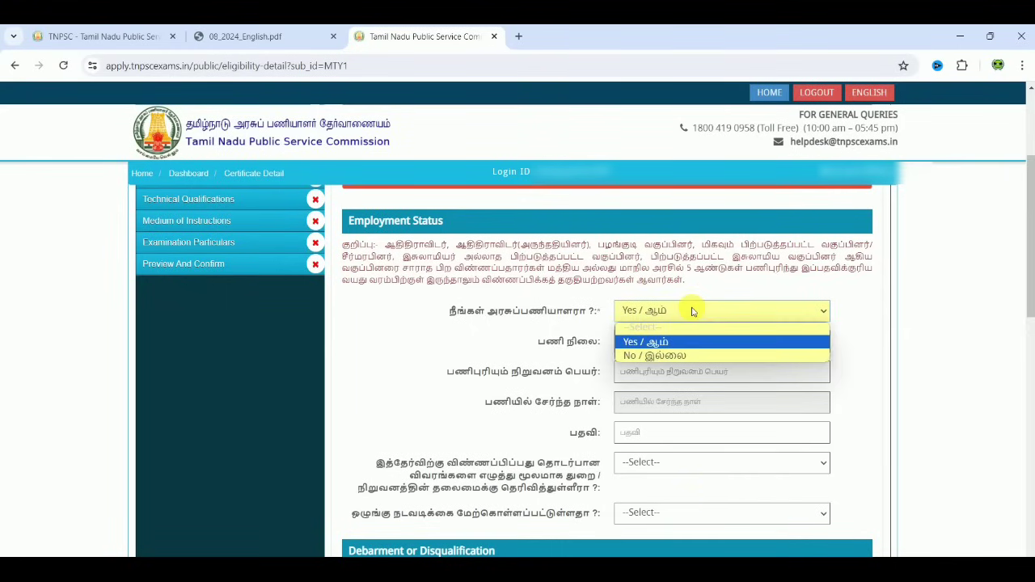
left_click(686, 356)
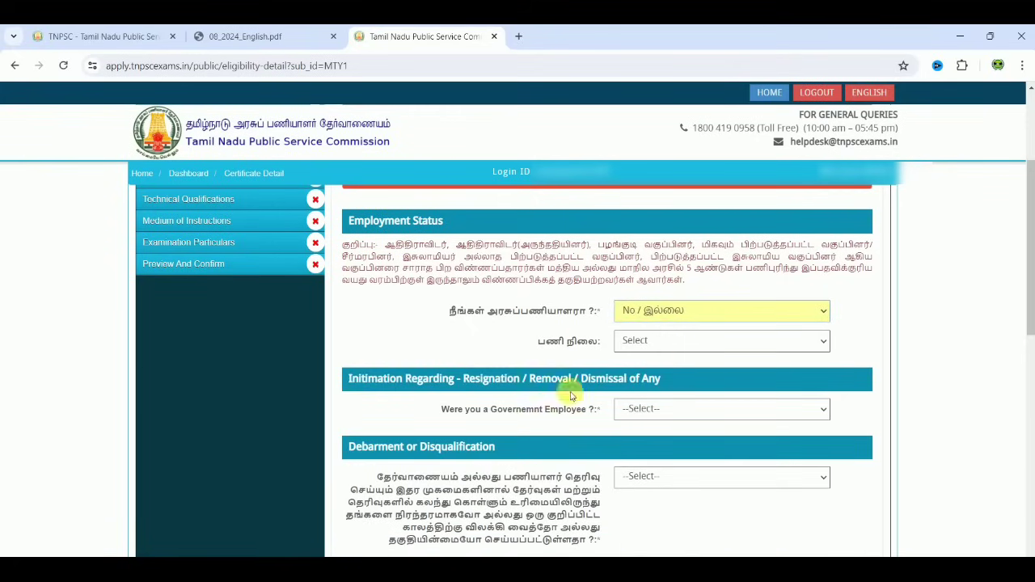
left_click(646, 343)
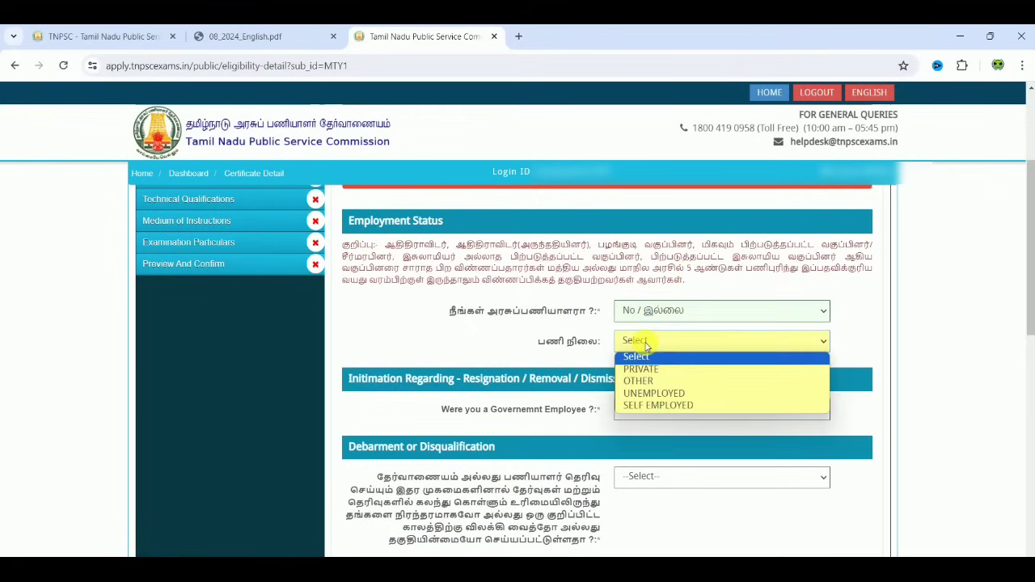
left_click(651, 395)
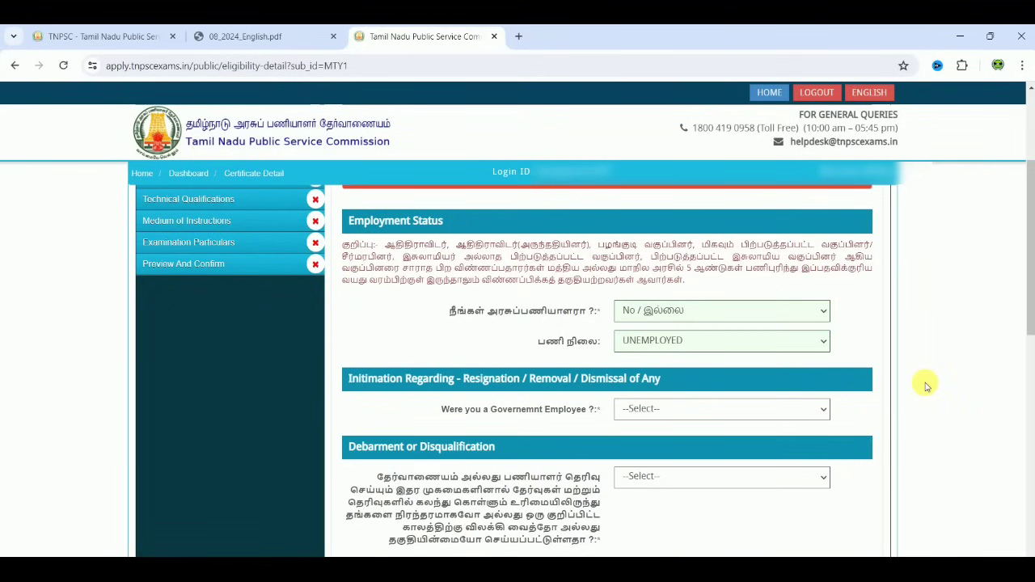
Step: Answer No to both the former government employee question and the debarment or disqualification question
scroll(927, 387, "down", 1)
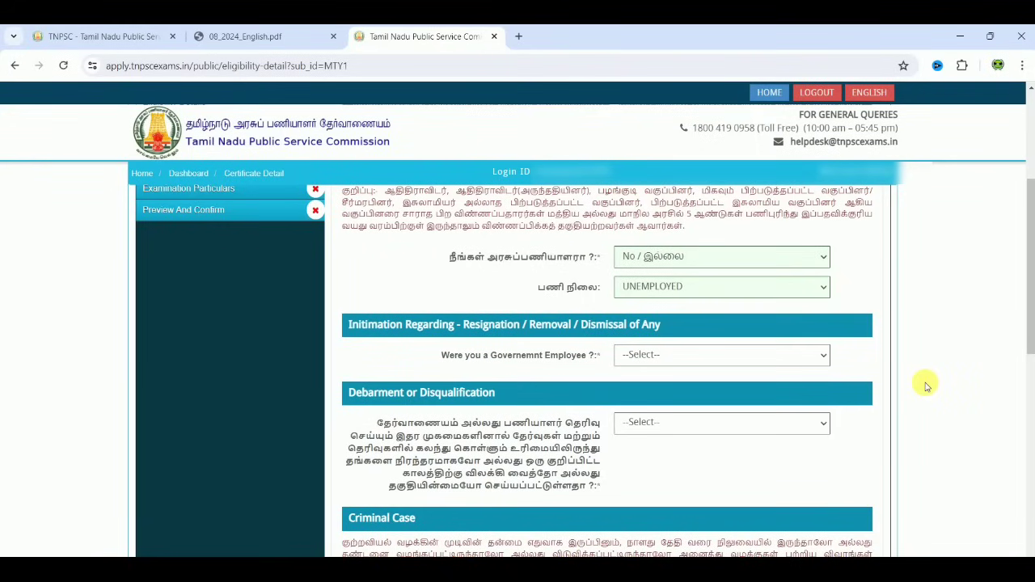
scroll(927, 386, "down", 1)
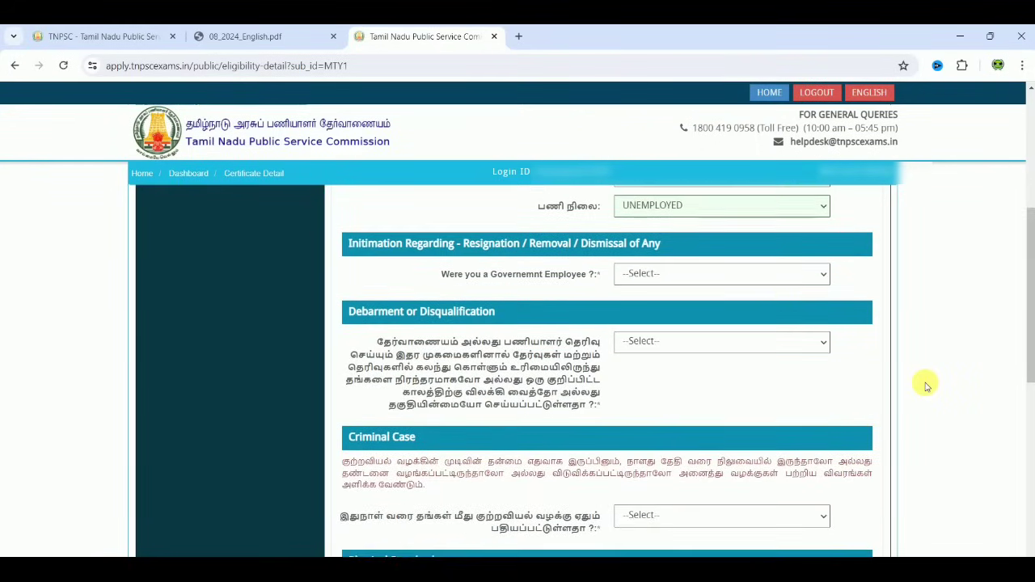
left_click(679, 273)
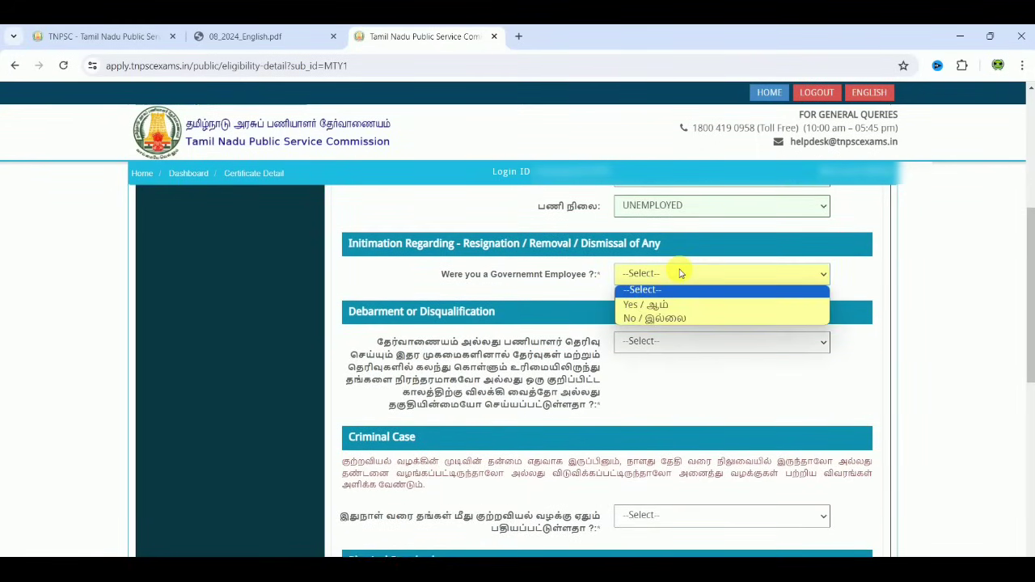
left_click(669, 318)
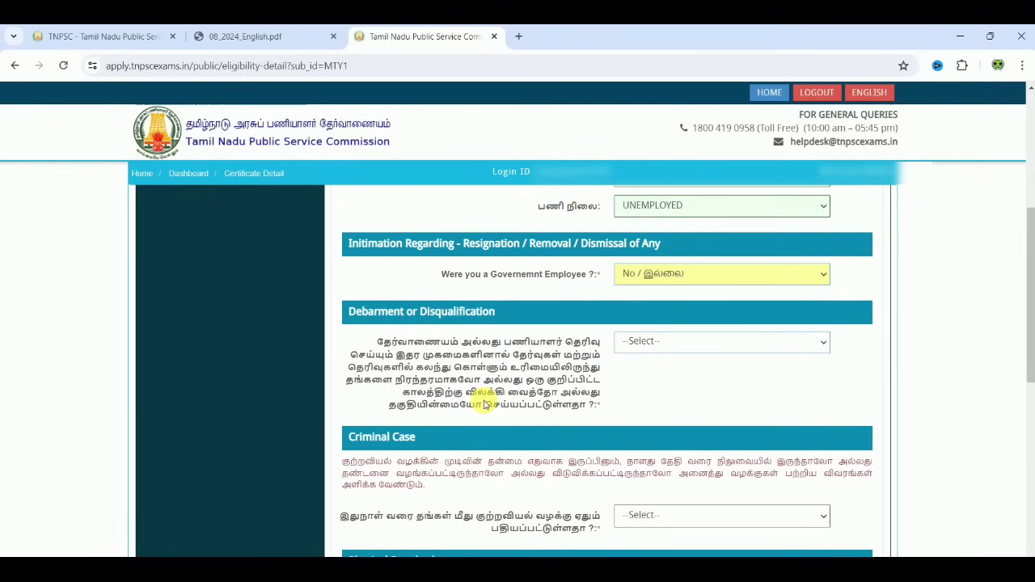
left_click(656, 343)
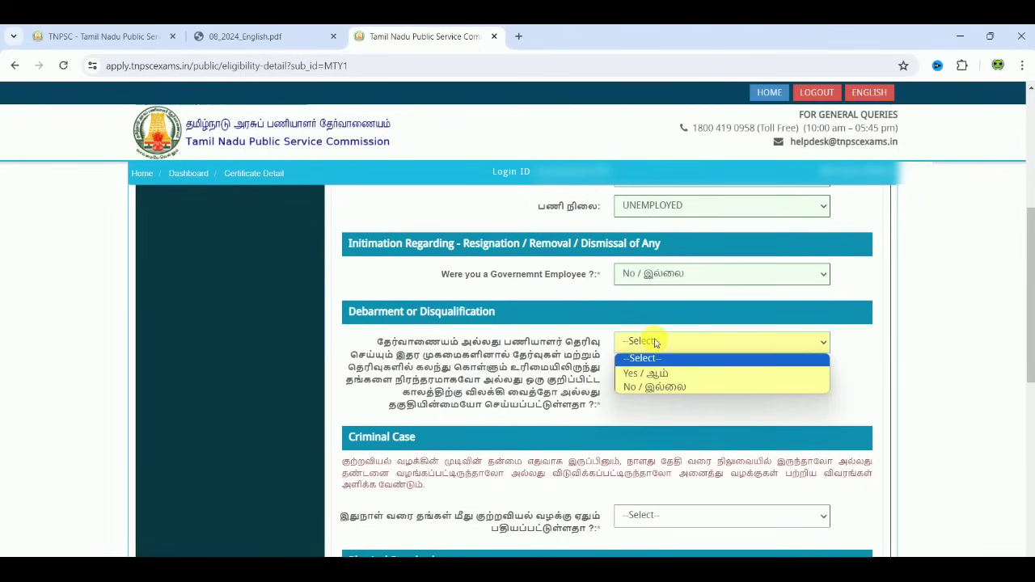
left_click(655, 387)
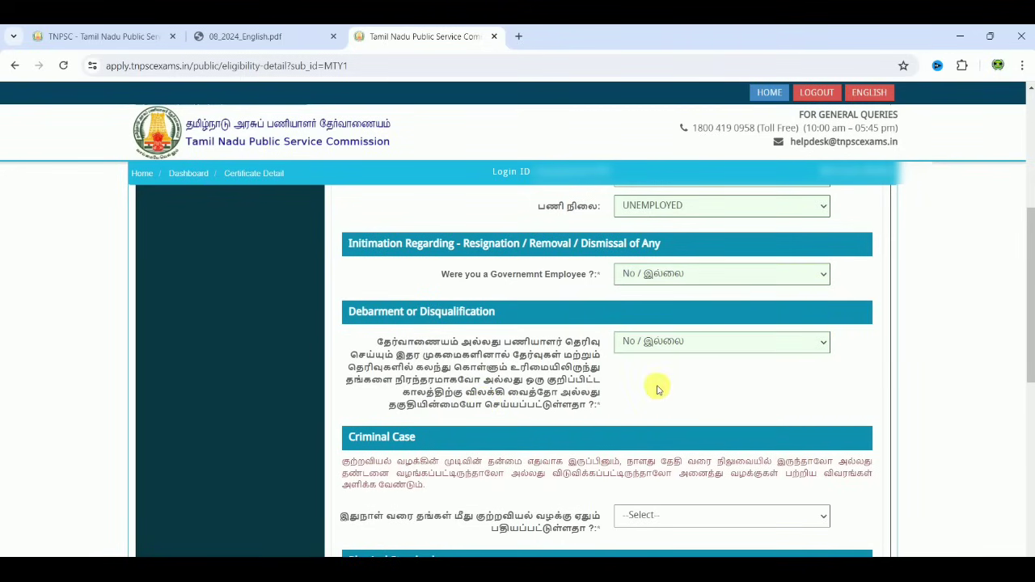
Step: Answer No to the criminal case question and Yes to meeting the prescribed physical standards
scroll(657, 390, "down", 2)
left_click(656, 390)
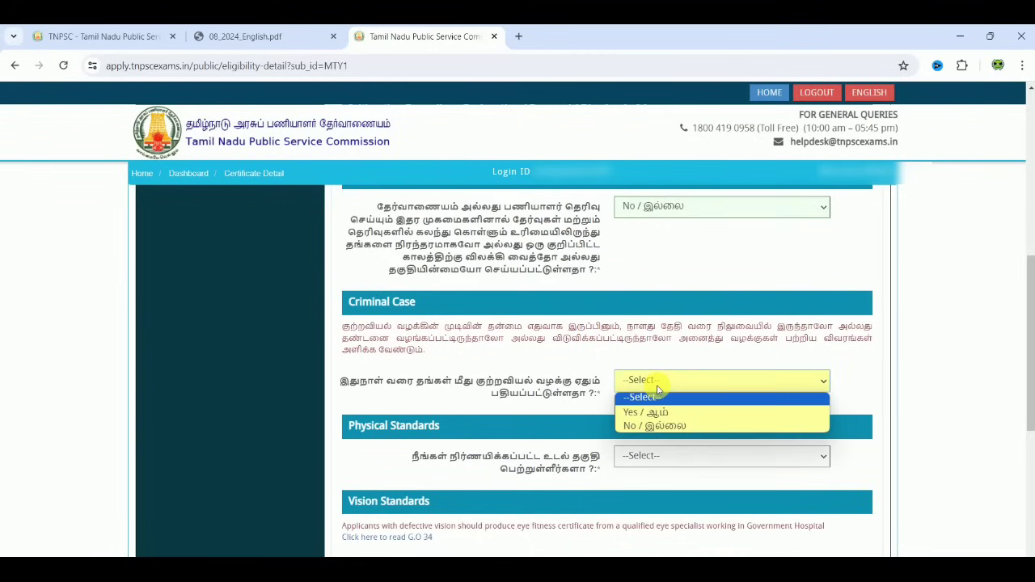
left_click(659, 426)
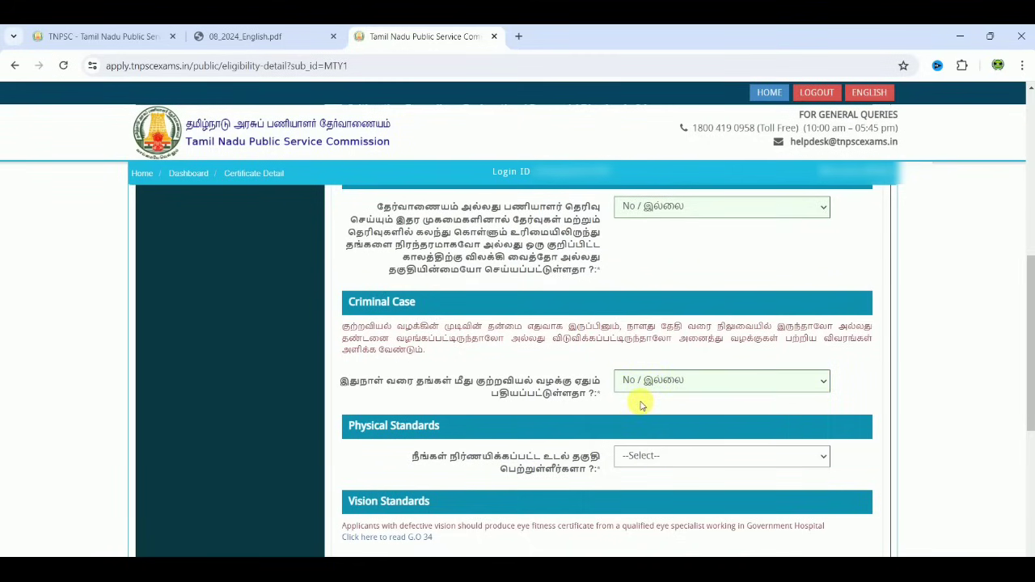
scroll(641, 405, "down", 2)
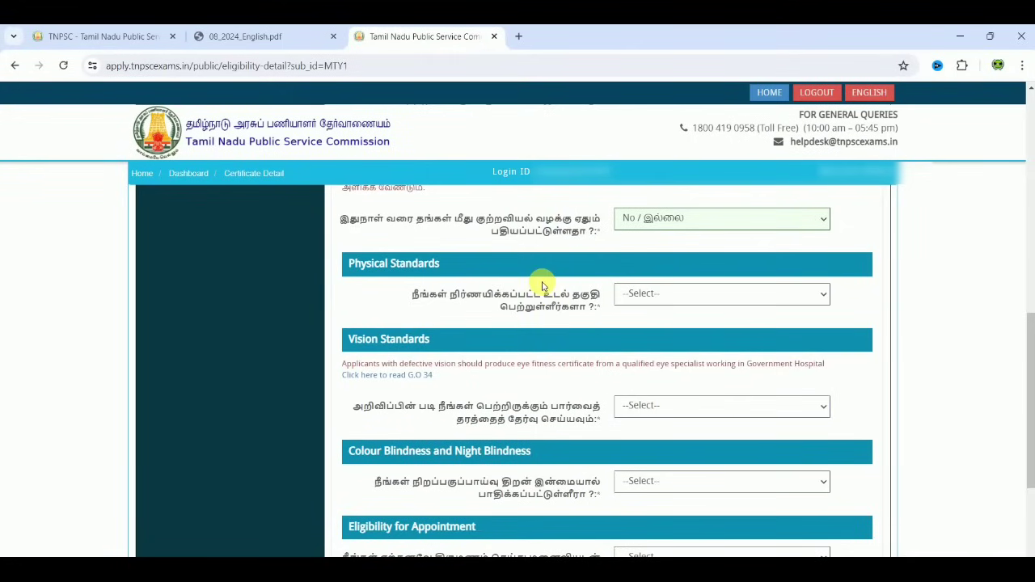
left_click(657, 296)
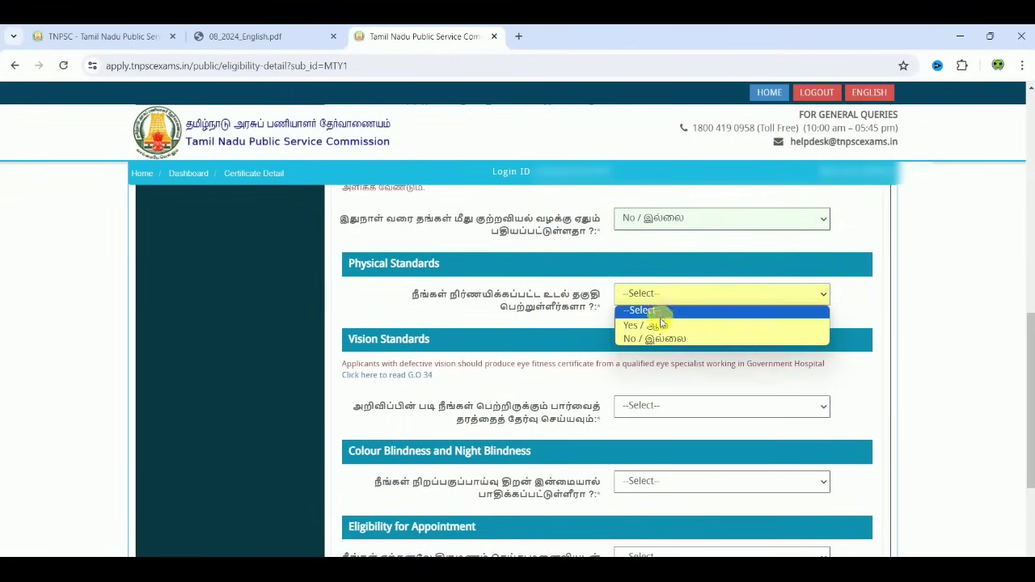
left_click(659, 325)
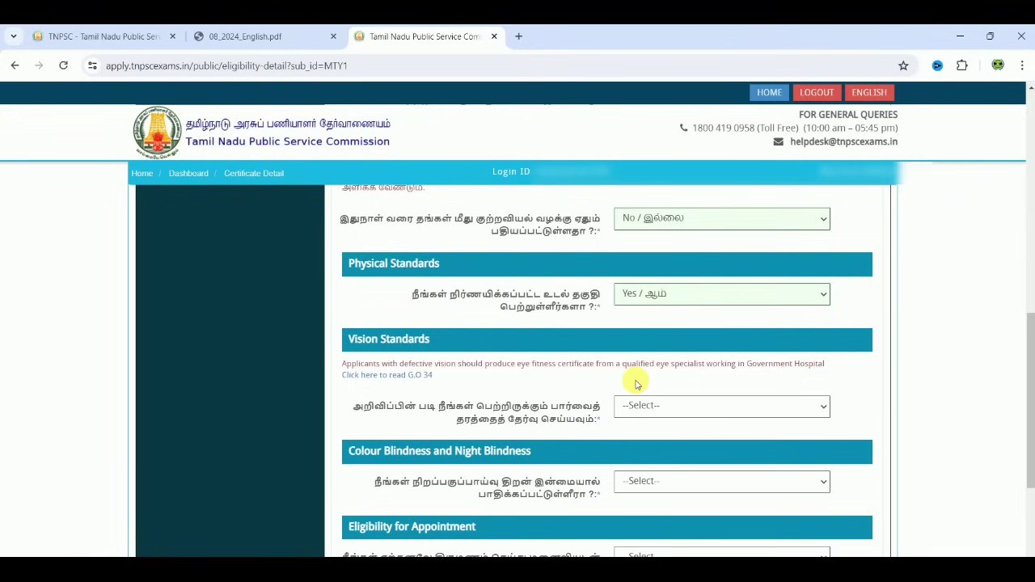
Step: Open the G.O. 34 document on vision standards, look through its first pages and return to the application form
scroll(636, 385, "down", 1)
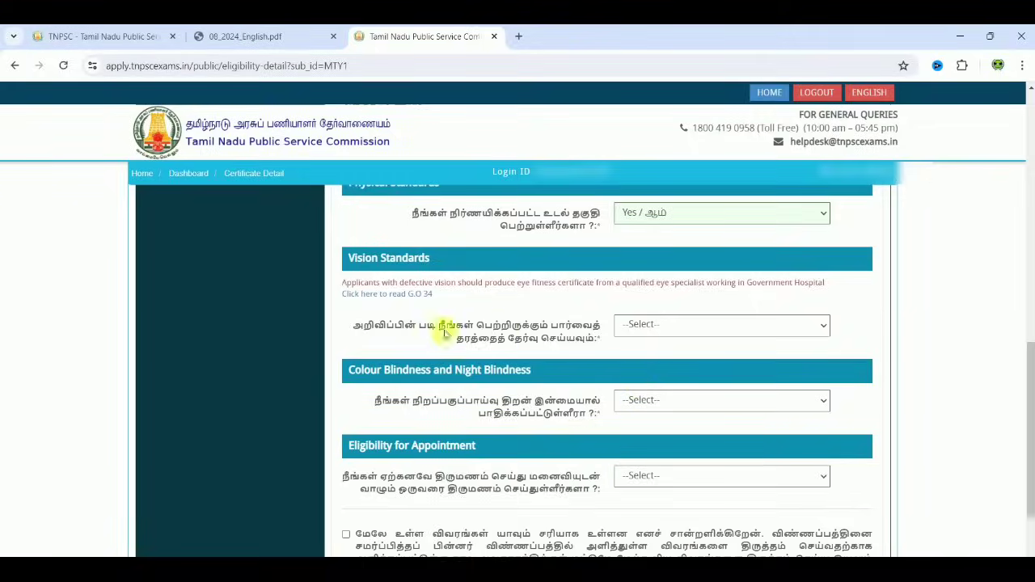
left_click(398, 296)
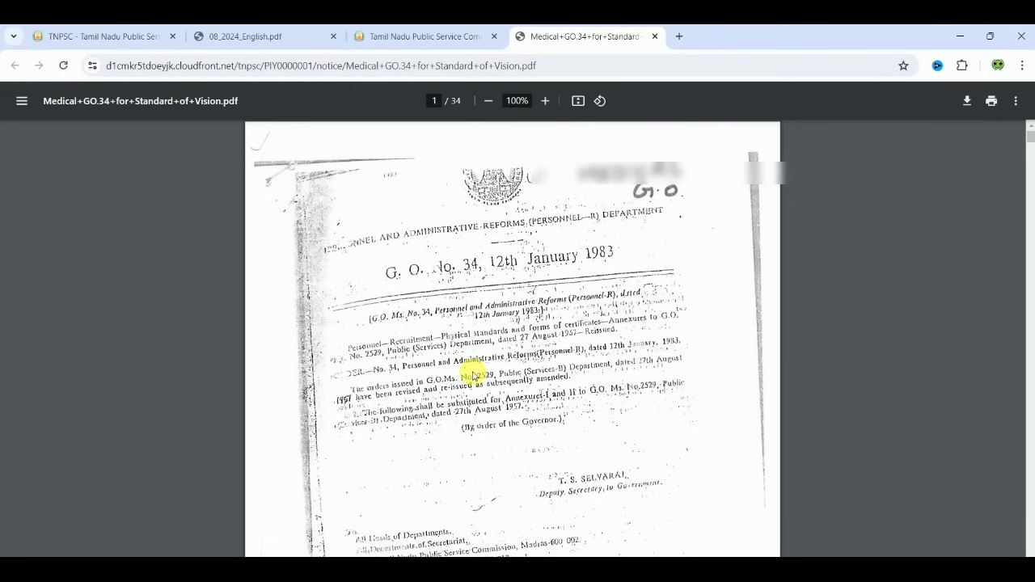
scroll(746, 281, "down", 10)
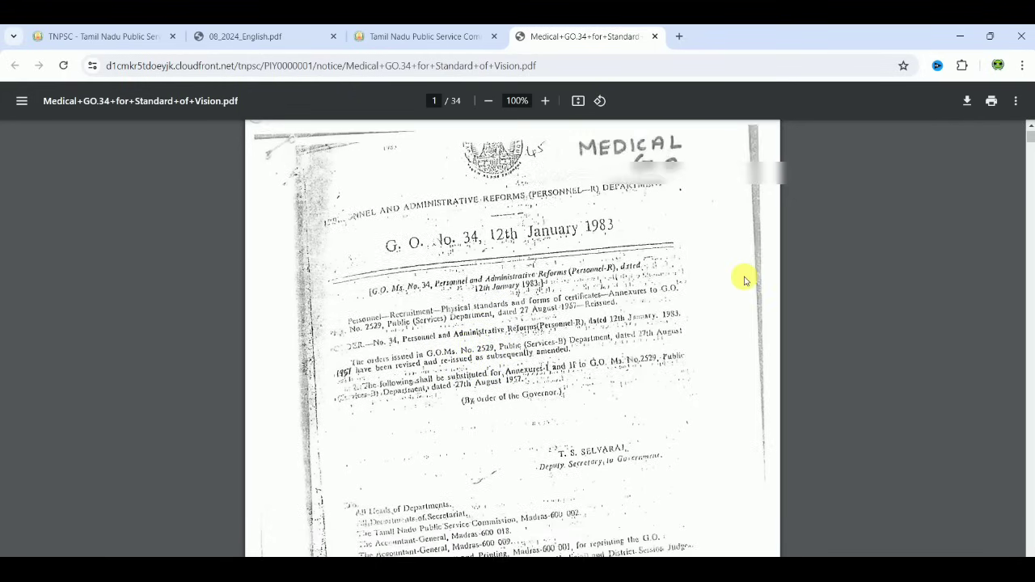
scroll(746, 281, "down", 7)
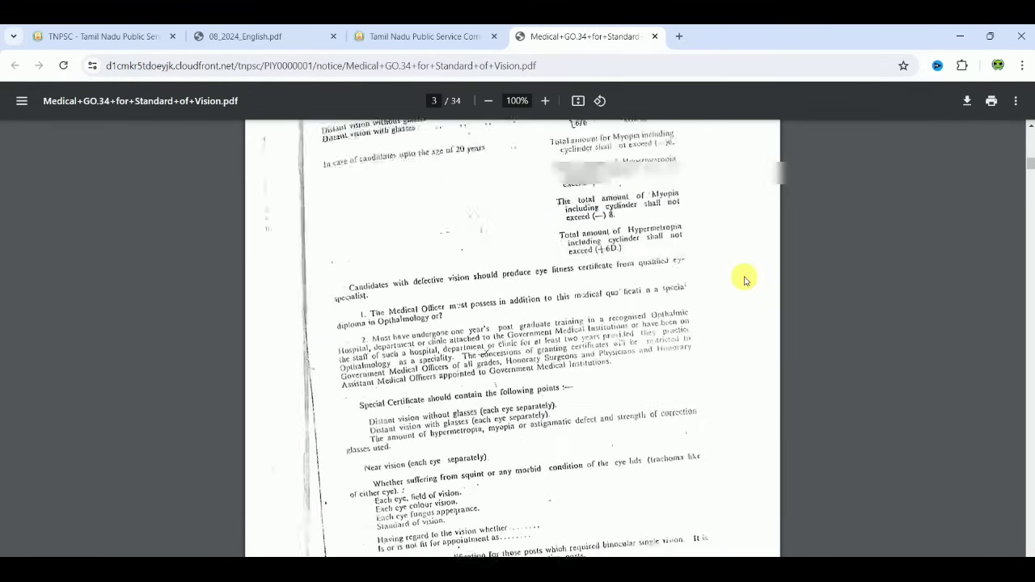
scroll(746, 280, "down", 15)
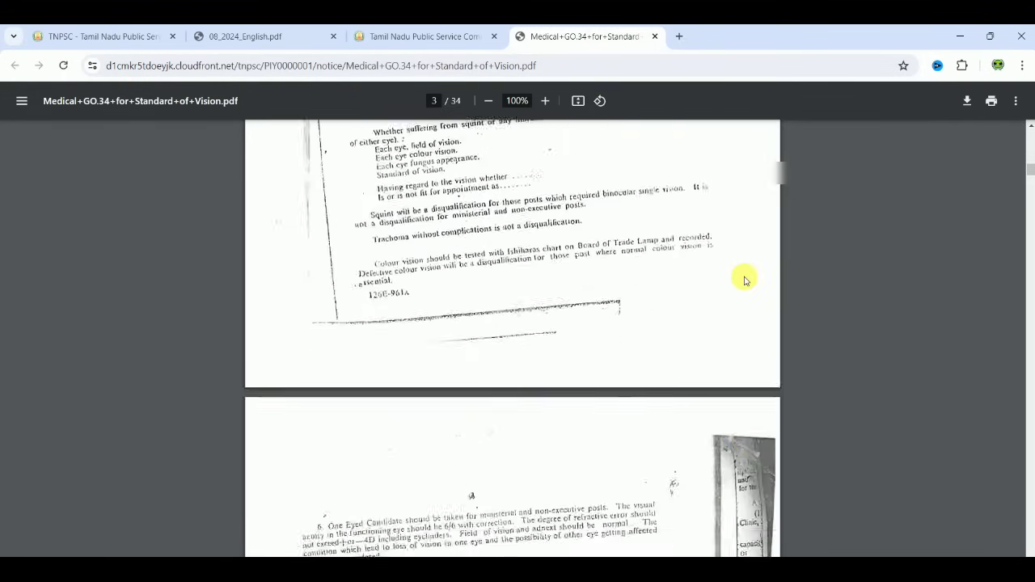
scroll(746, 281, "down", 3)
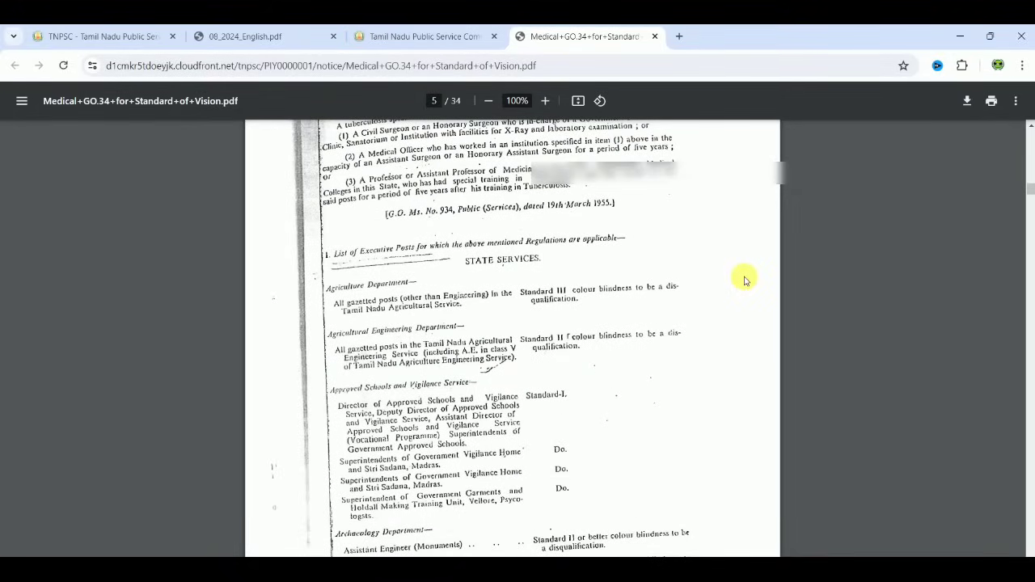
left_click(410, 45)
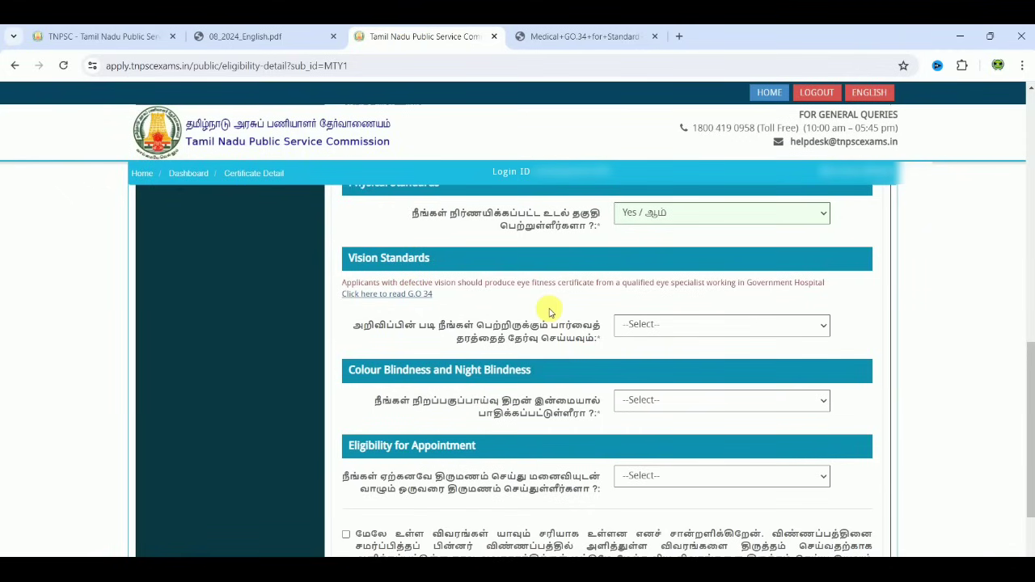
Step: Check the prescribed vision standards per post in 08_2024_English.pdf and select VISION STANDARD III OR BETTER in the application
left_click(640, 324)
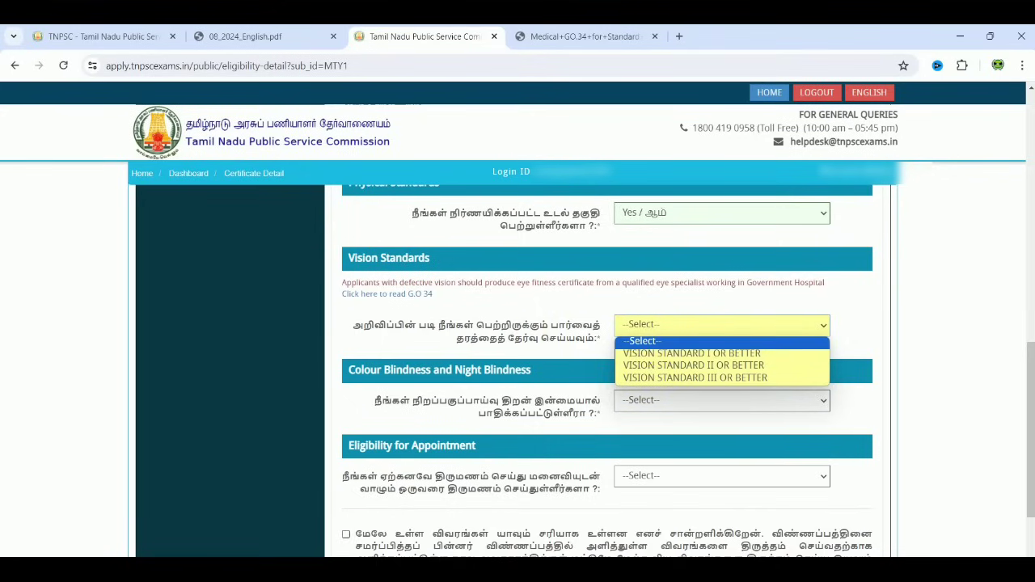
key("ctrl+shift+Tab")
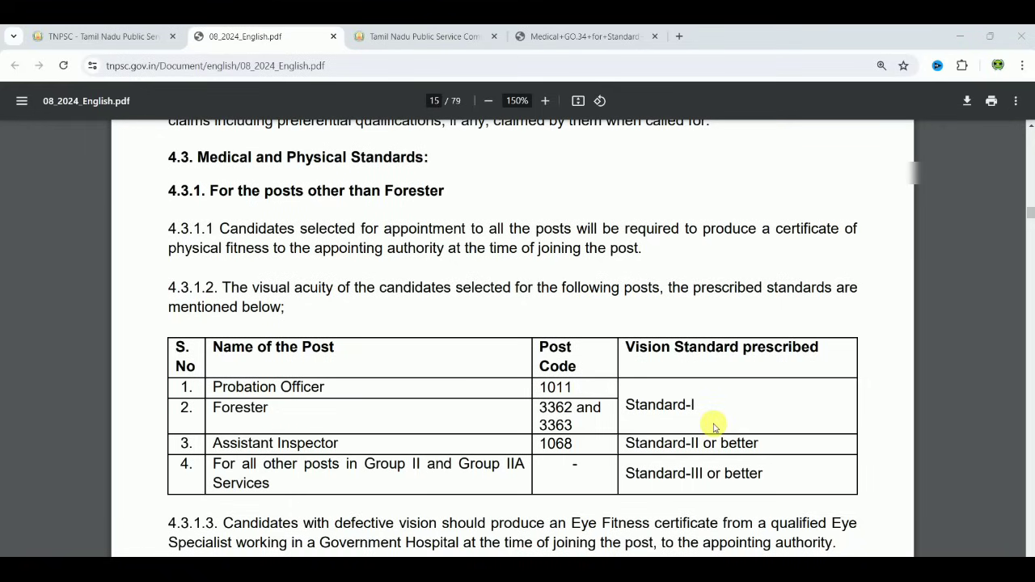
left_click(437, 39)
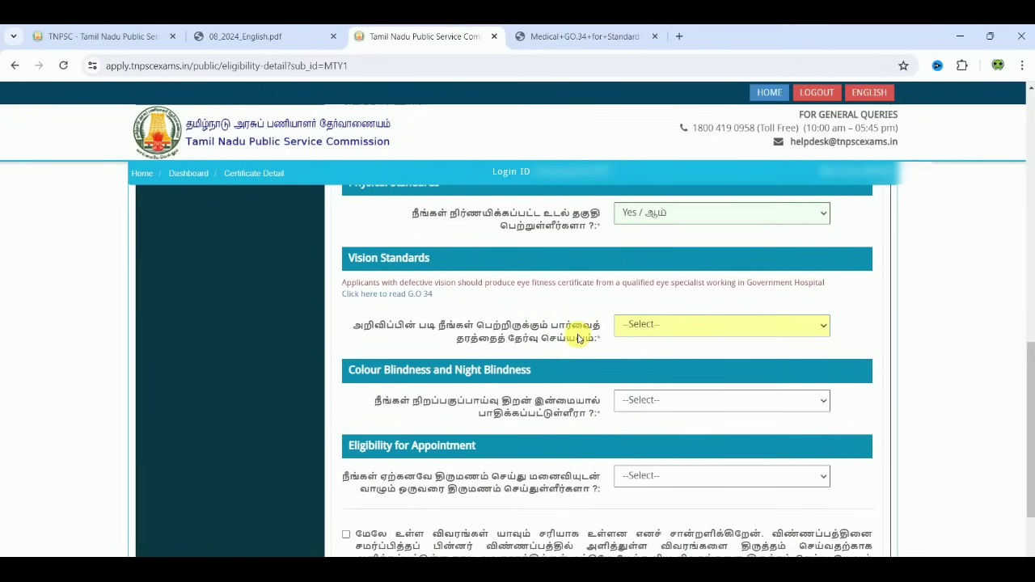
left_click(667, 328)
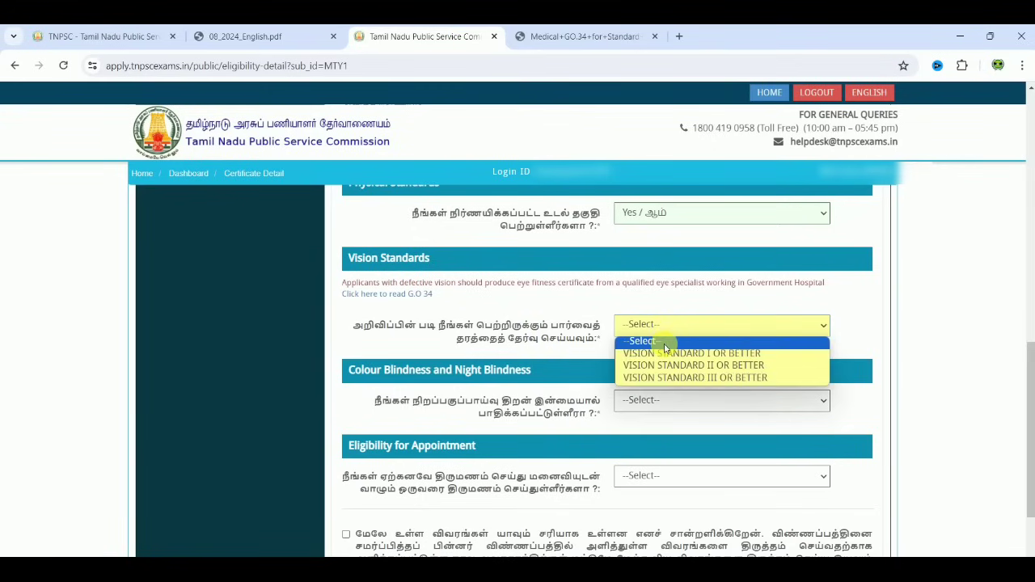
left_click(666, 377)
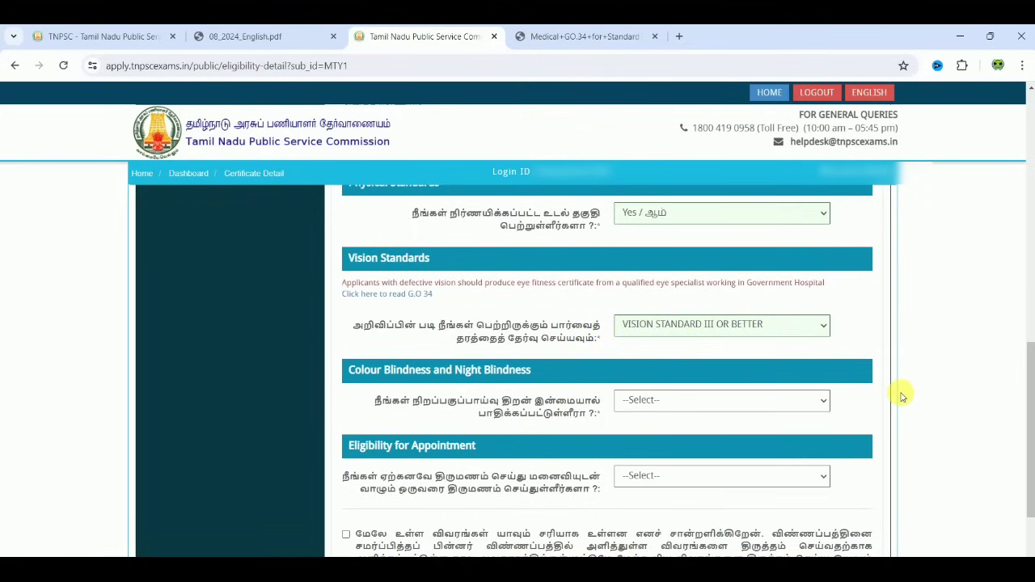
Step: Answer No to the colour blindness question and No to having married someone with a living wife
scroll(903, 396, "down", 3)
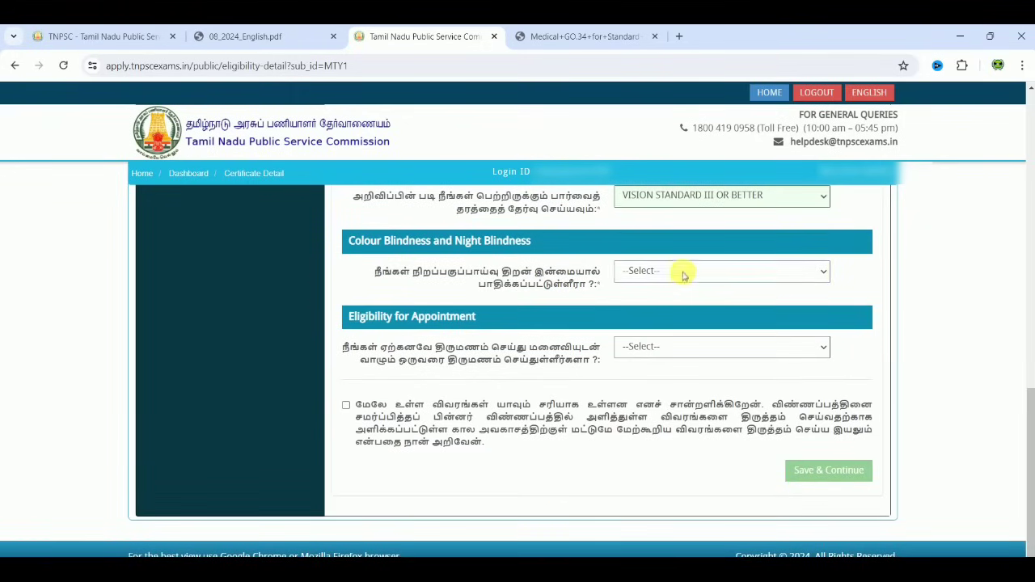
left_click(682, 273)
left_click(681, 315)
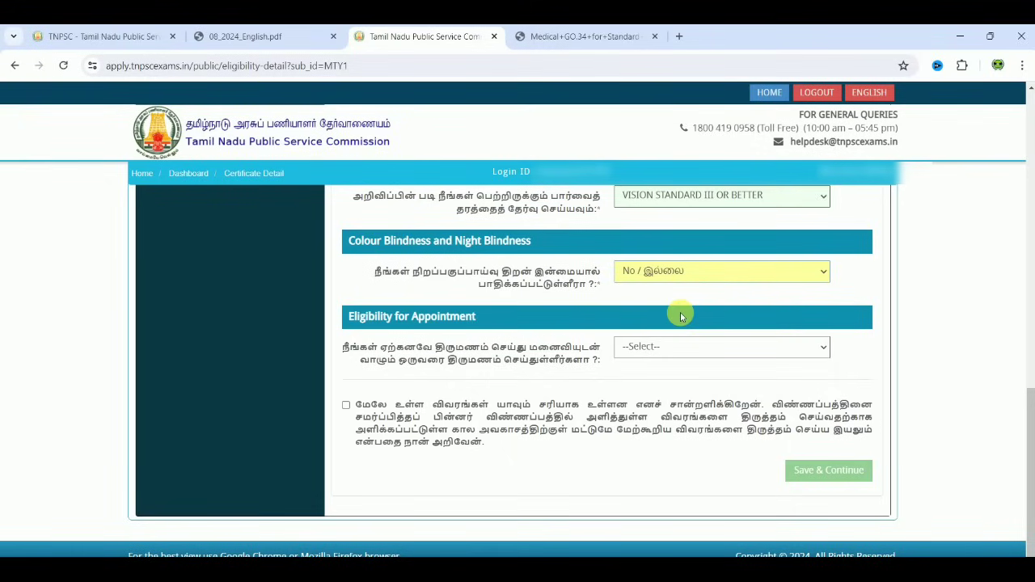
left_click(682, 346)
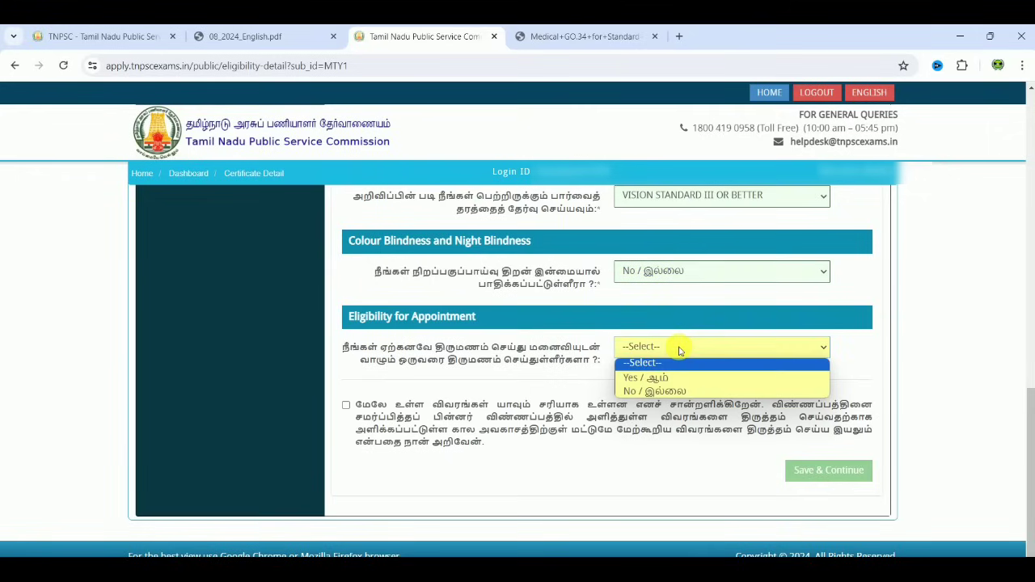
left_click(678, 393)
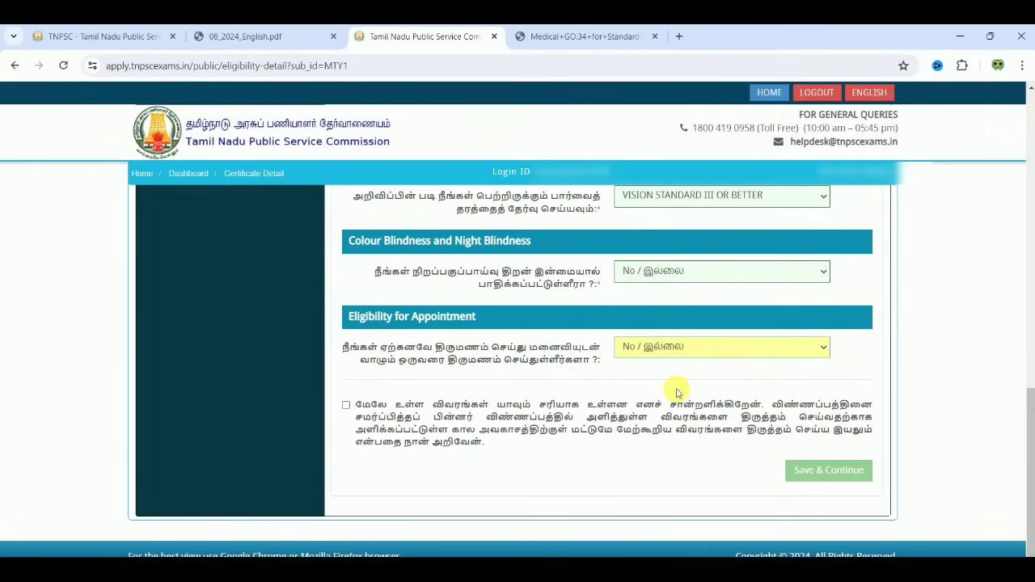
Step: Accept the declaration that the eligibility details are correct, then save them and continue to the academic qualification details
left_click(347, 407)
left_click(851, 469)
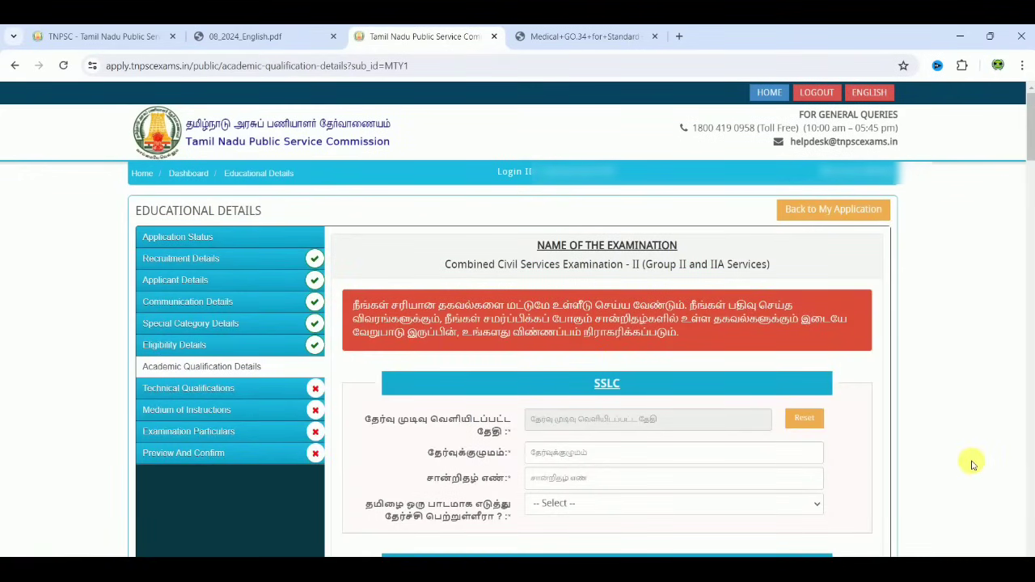
Step: Go through the SSLC result date, exam board and certificate number fields, and answer Yes to having passed Tamil as a subject
scroll(973, 464, "down", 2)
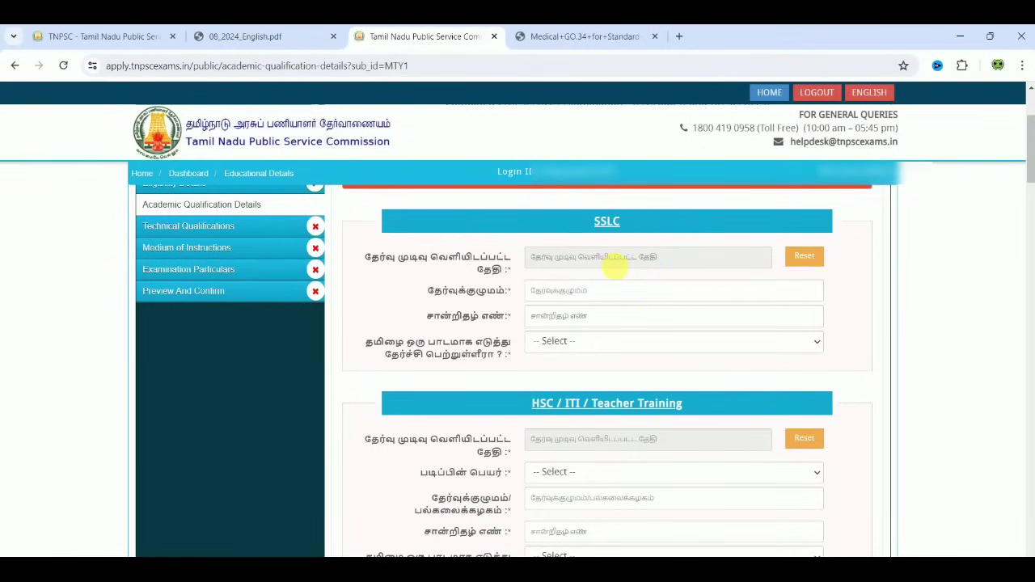
left_click(615, 265)
left_click(896, 333)
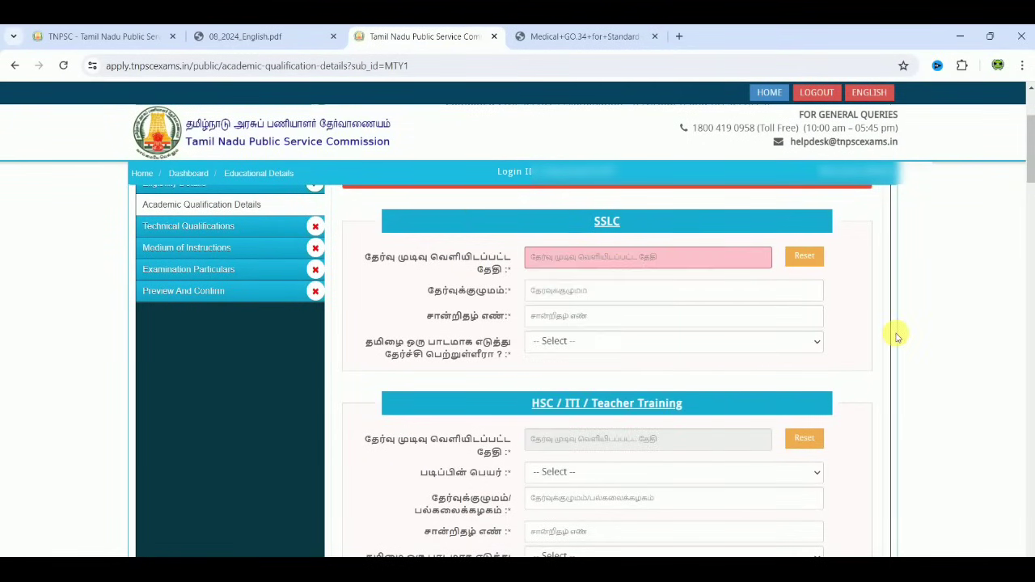
left_click(457, 296)
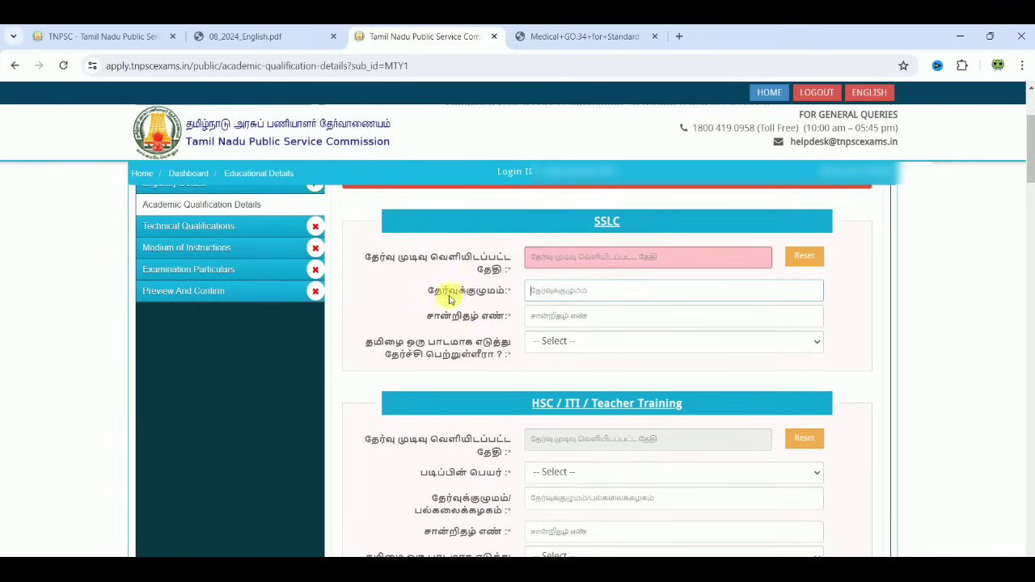
left_click(549, 318)
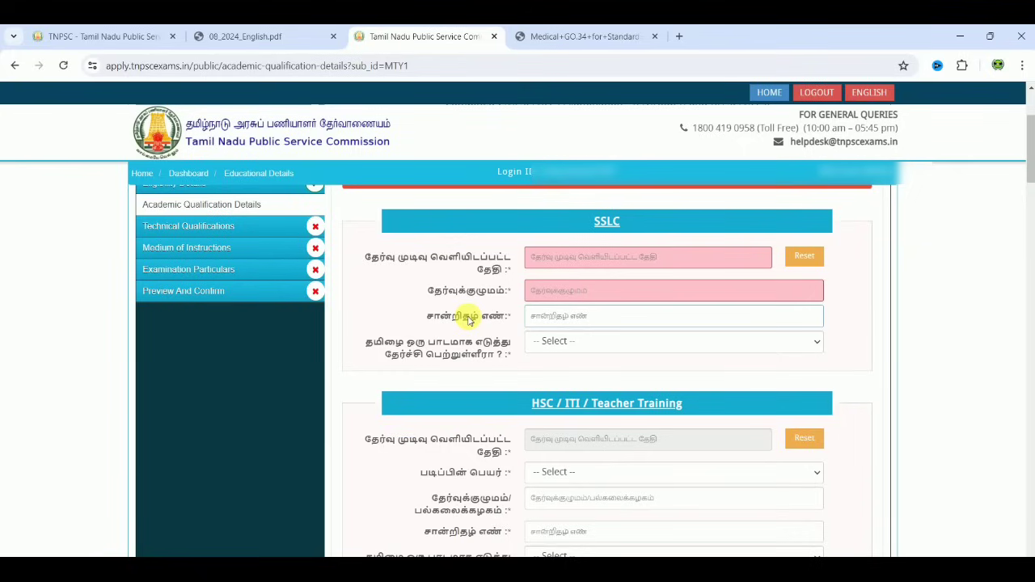
left_click(541, 341)
left_click(547, 373)
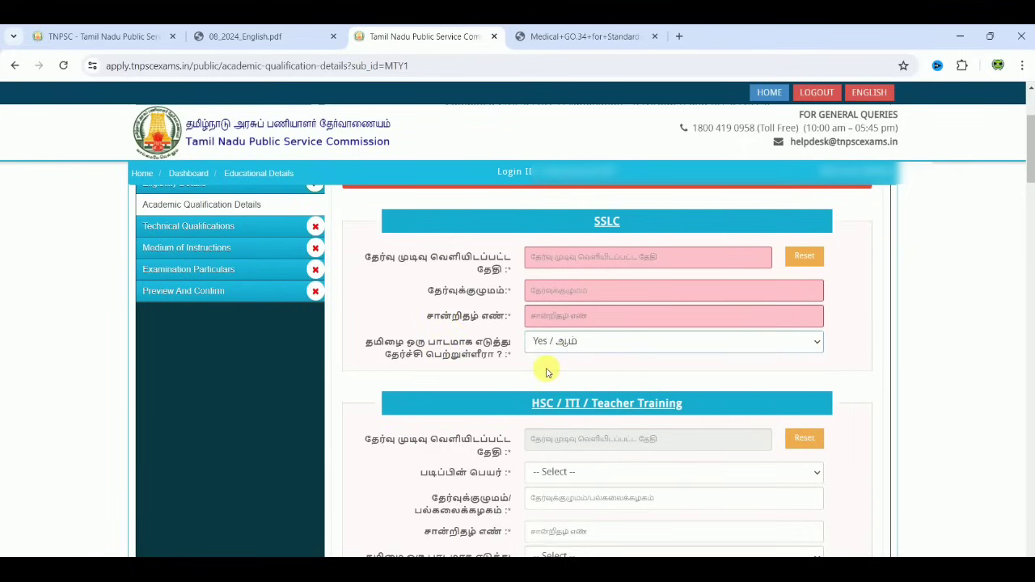
Step: In the HSC / ITI / Teacher Training section, choose the HSC/SENIOR SECONDARY CERTIFICATE/INTERMEDIATE course and answer Yes to having passed Tamil as a subject
scroll(546, 387, "down", 1)
scroll(547, 389, "down", 2)
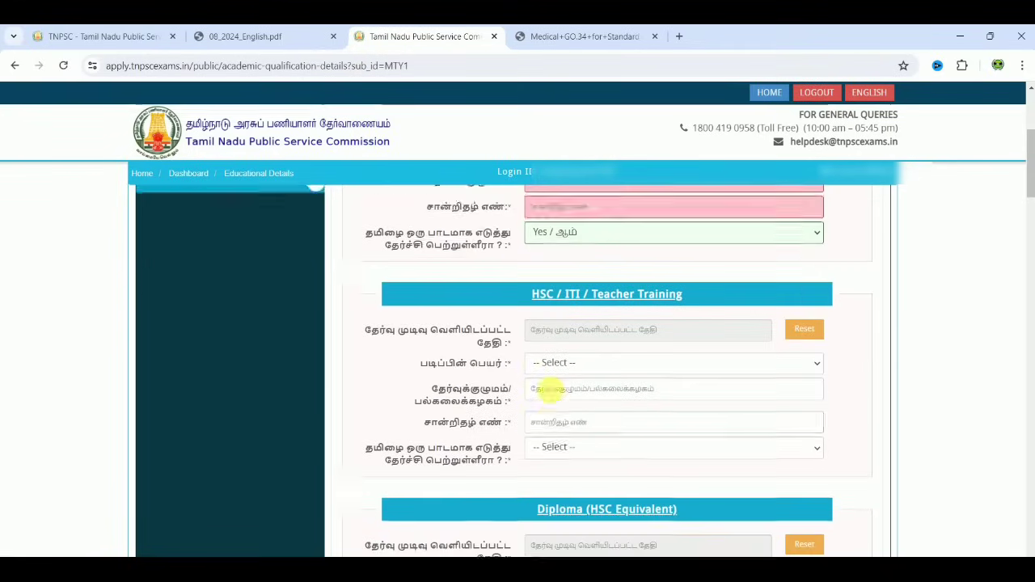
scroll(549, 391, "down", 1)
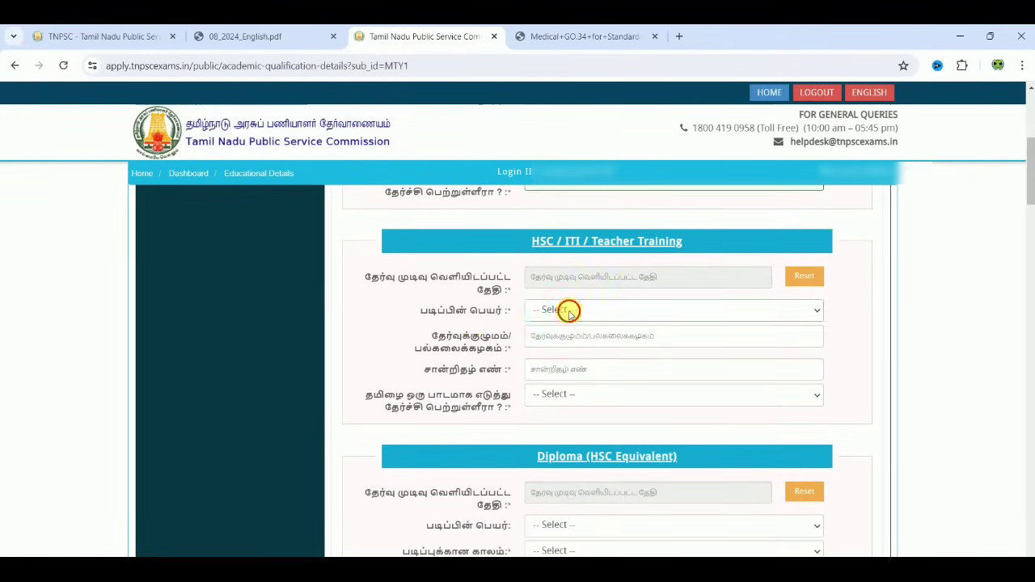
left_click(568, 312)
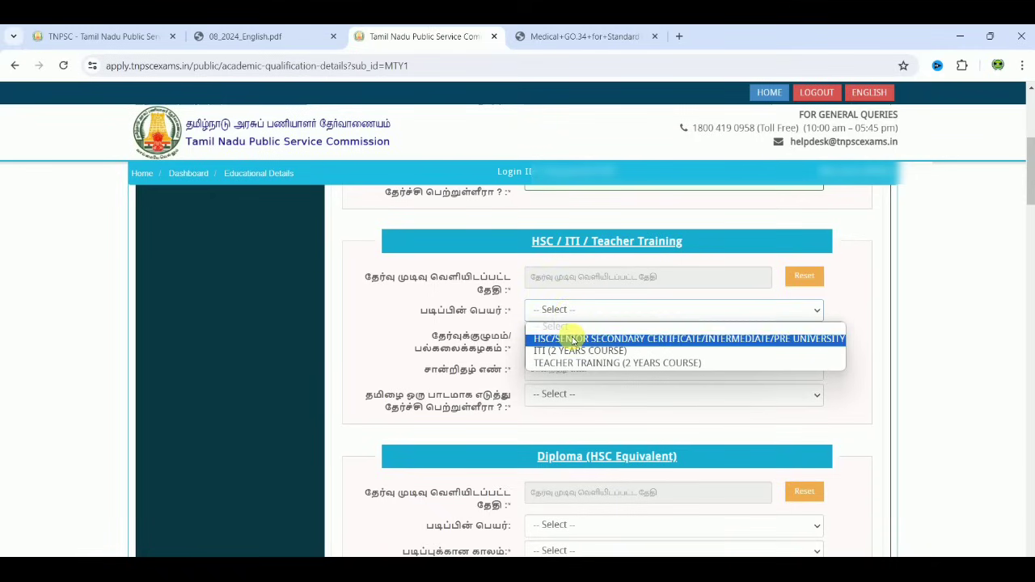
left_click(574, 340)
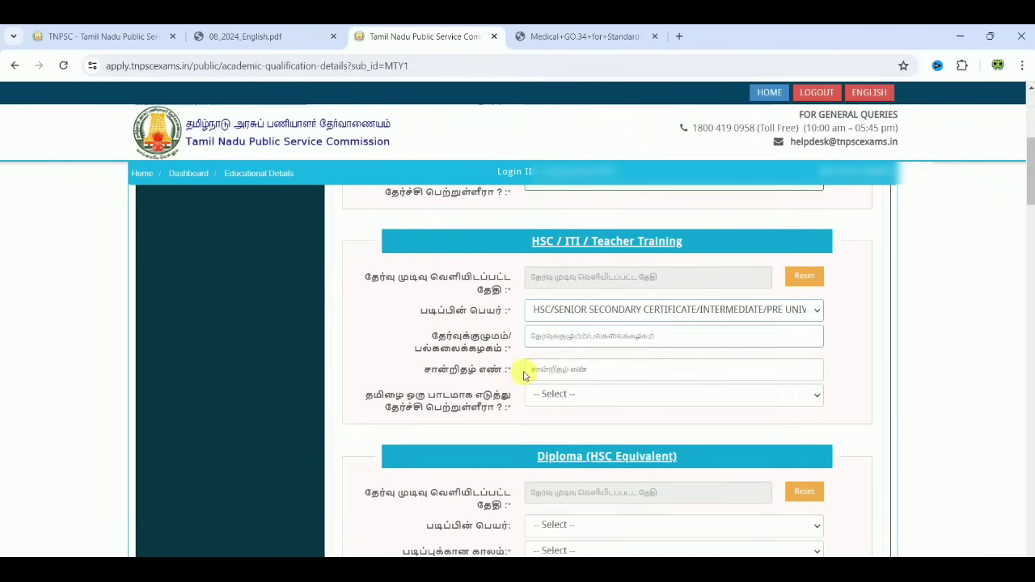
left_click(569, 345)
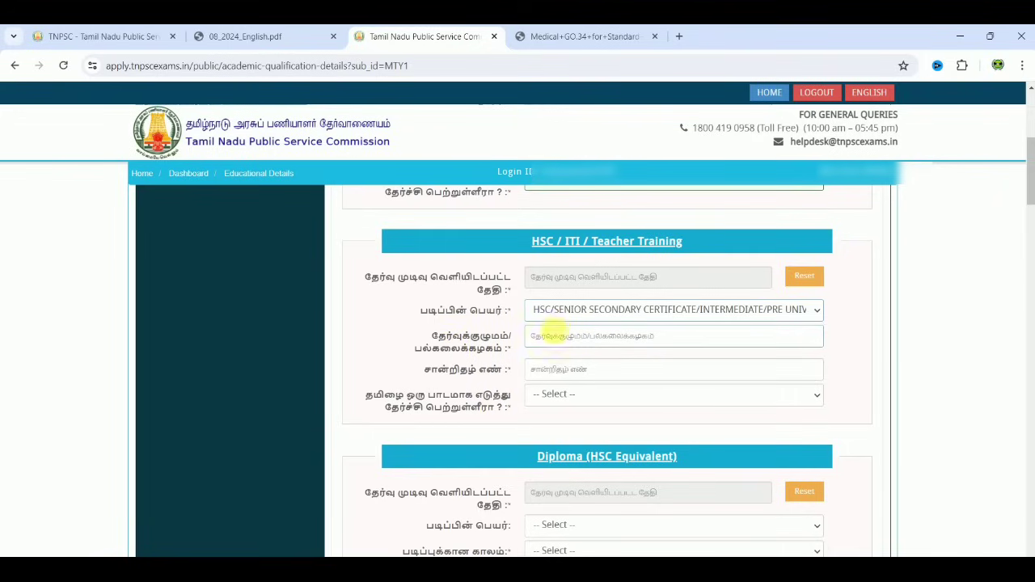
left_click(501, 372)
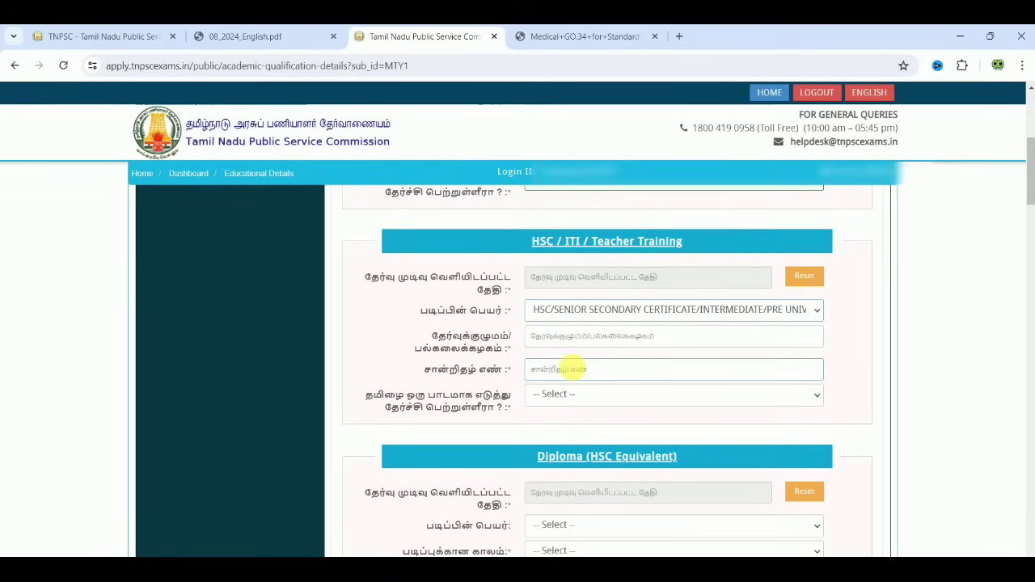
left_click(567, 395)
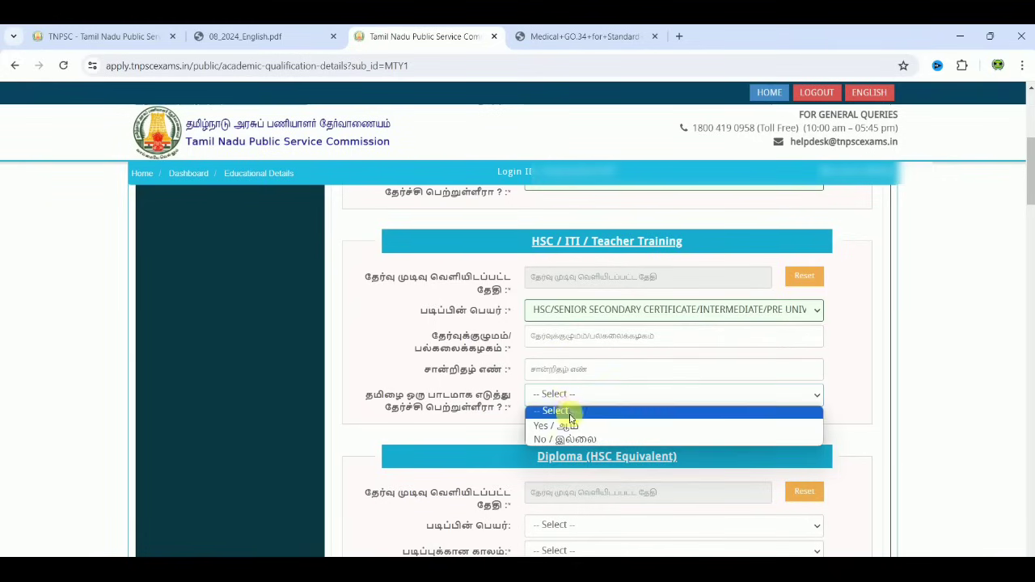
left_click(570, 426)
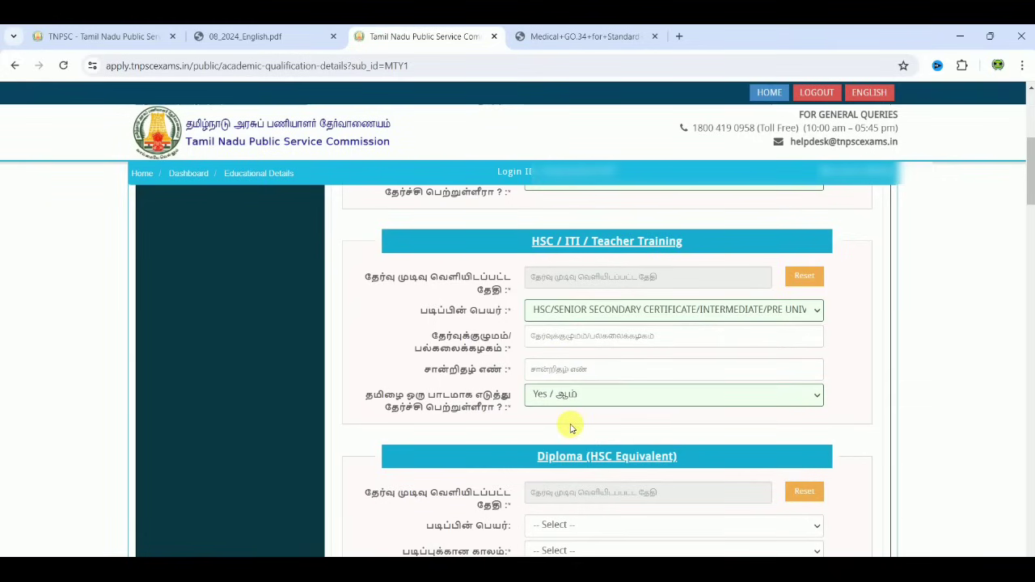
Step: Look past the Diploma and Law Degree sections to UG Degree - 1, and check each post's educational qualification in 08_2024_English.pdf before returning to the form
scroll(570, 427, "down", 3)
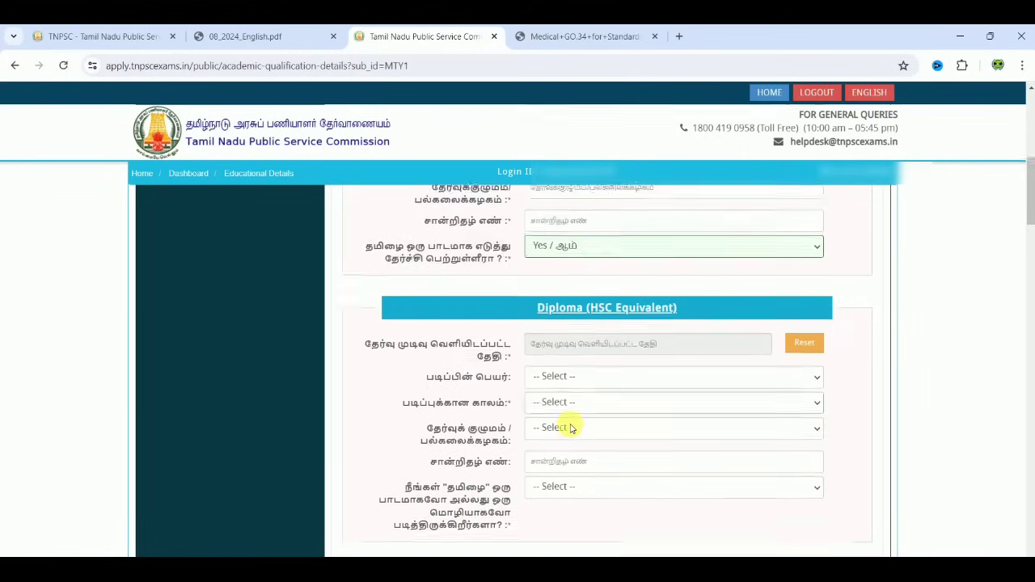
scroll(571, 419, "down", 8)
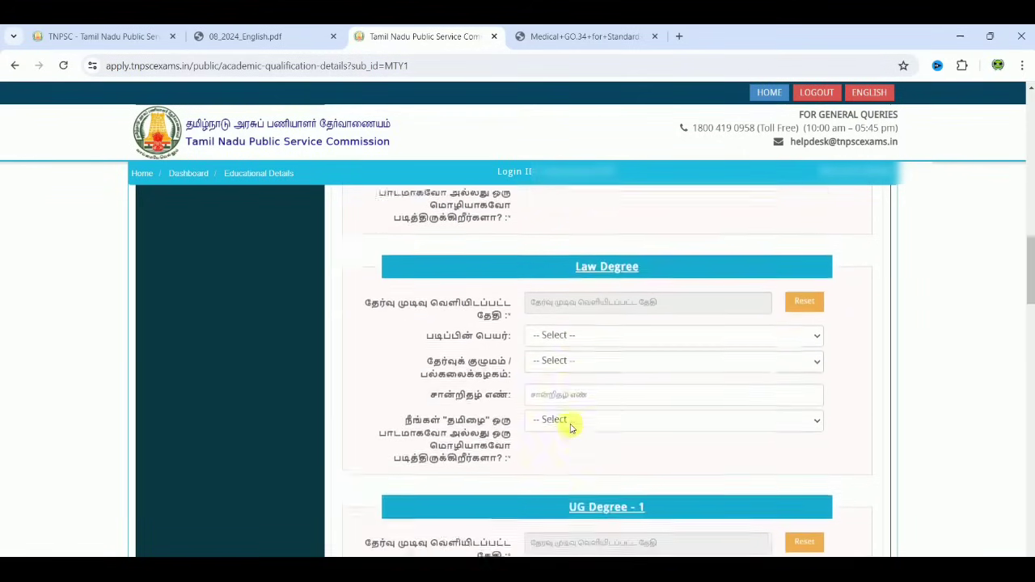
scroll(570, 428, "down", 4)
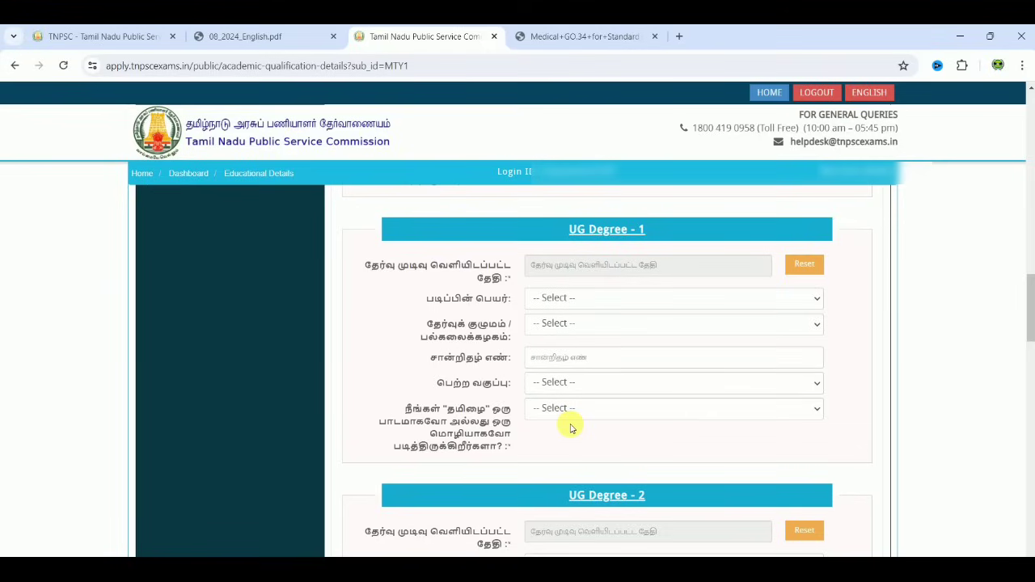
left_click(243, 36)
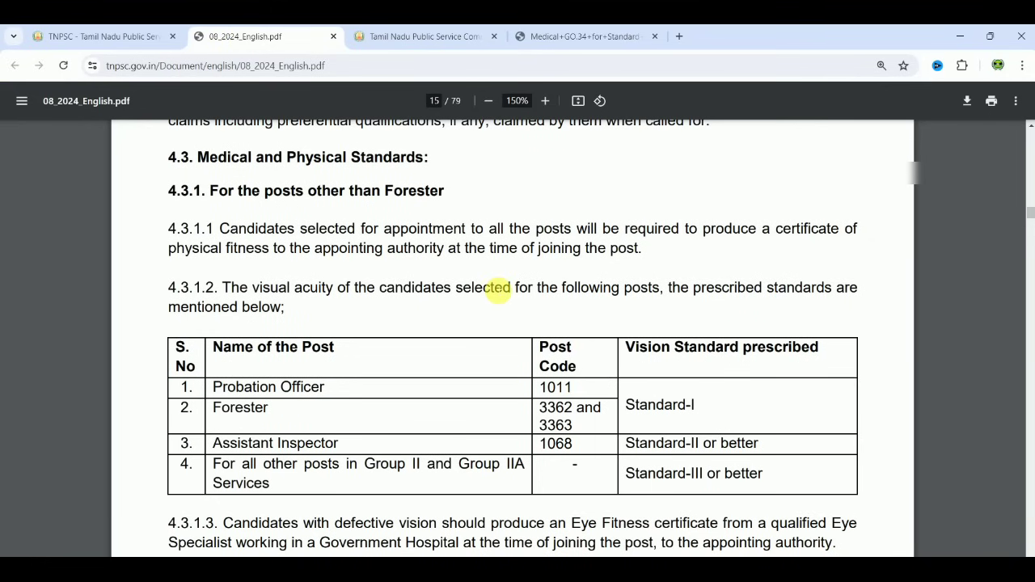
scroll(497, 289, "up", 10)
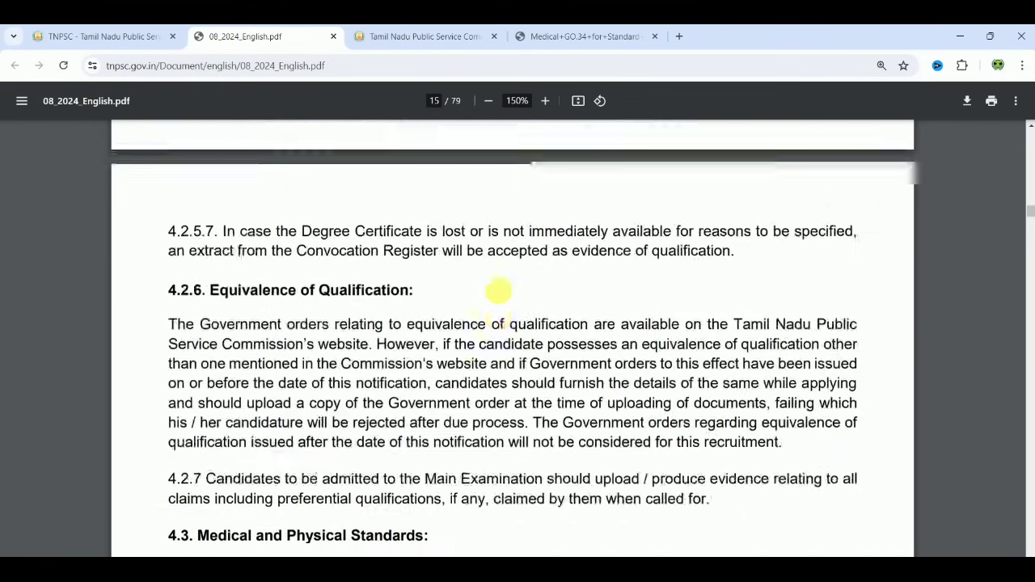
scroll(498, 288, "up", 3)
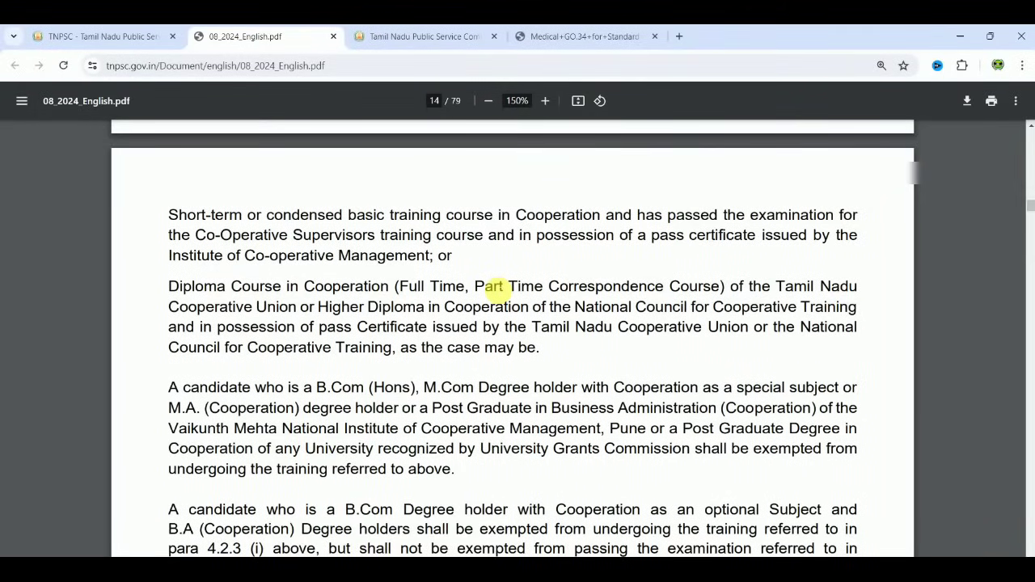
scroll(489, 286, "up", 12)
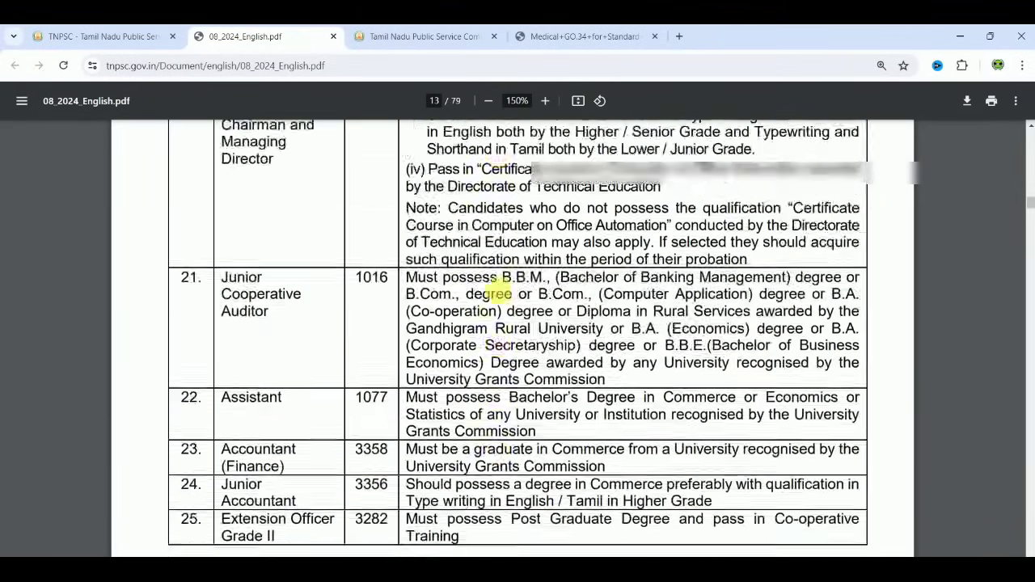
scroll(498, 291, "up", 10)
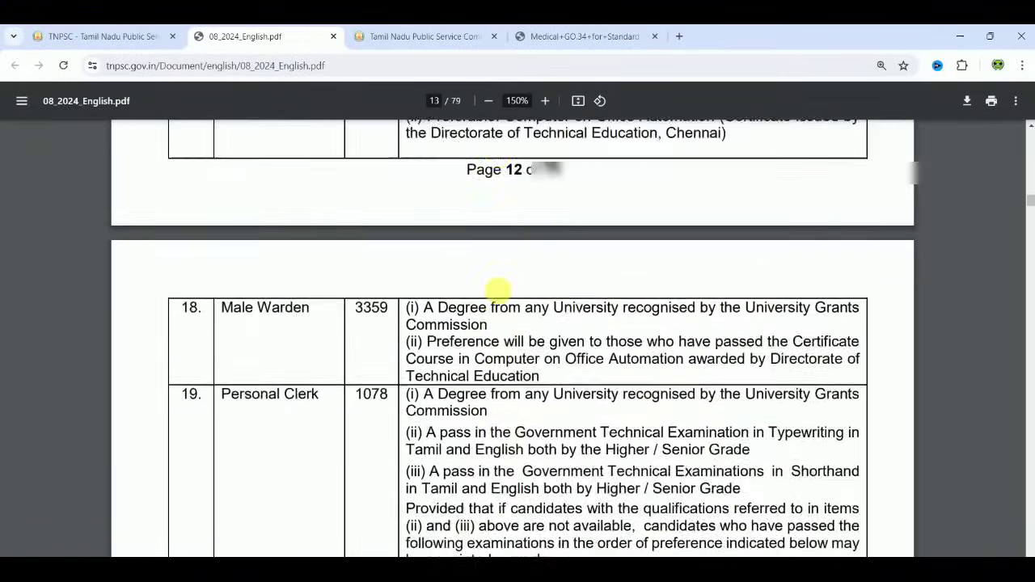
scroll(498, 291, "up", 12)
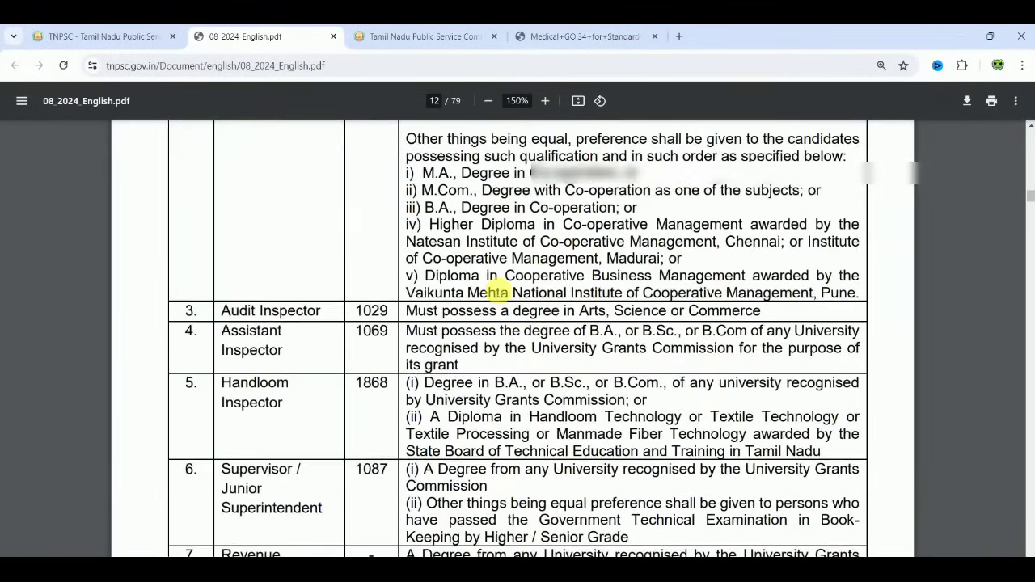
scroll(498, 290, "up", 10)
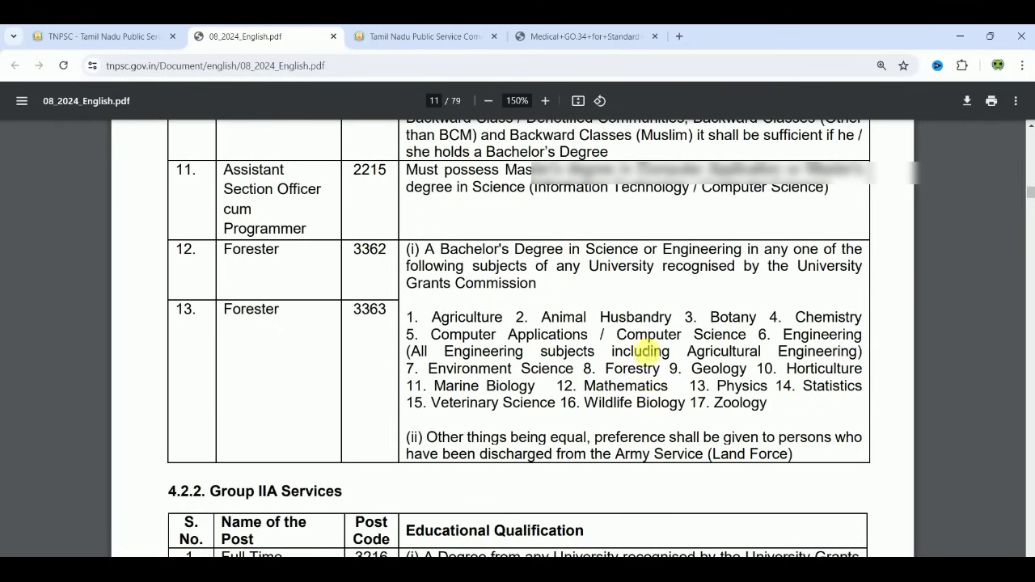
left_click(433, 38)
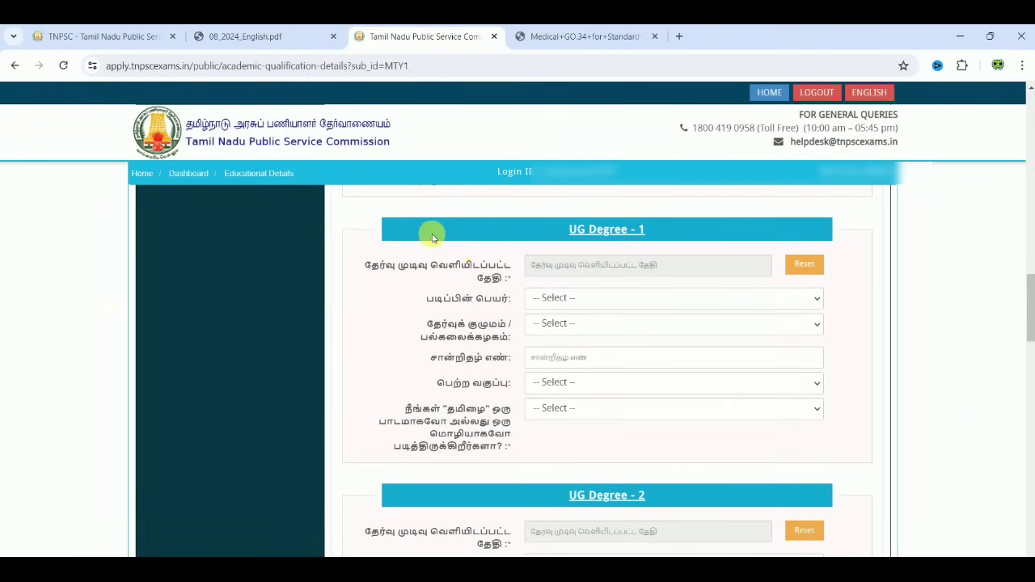
Step: Look through the course options for UG Degree - 1 and try Other UG Degree, going into the field for the course name
left_click(589, 265)
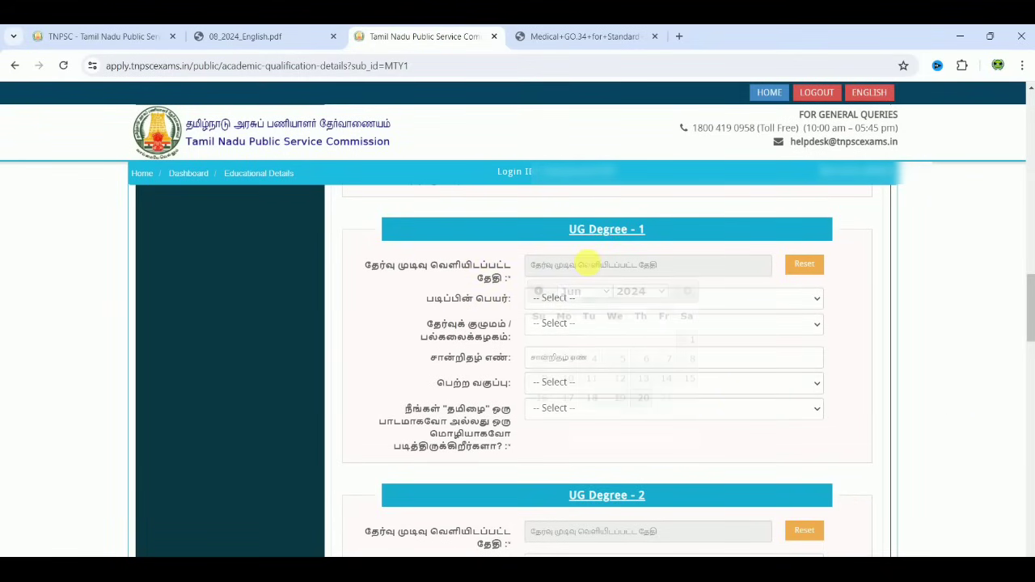
left_click(414, 316)
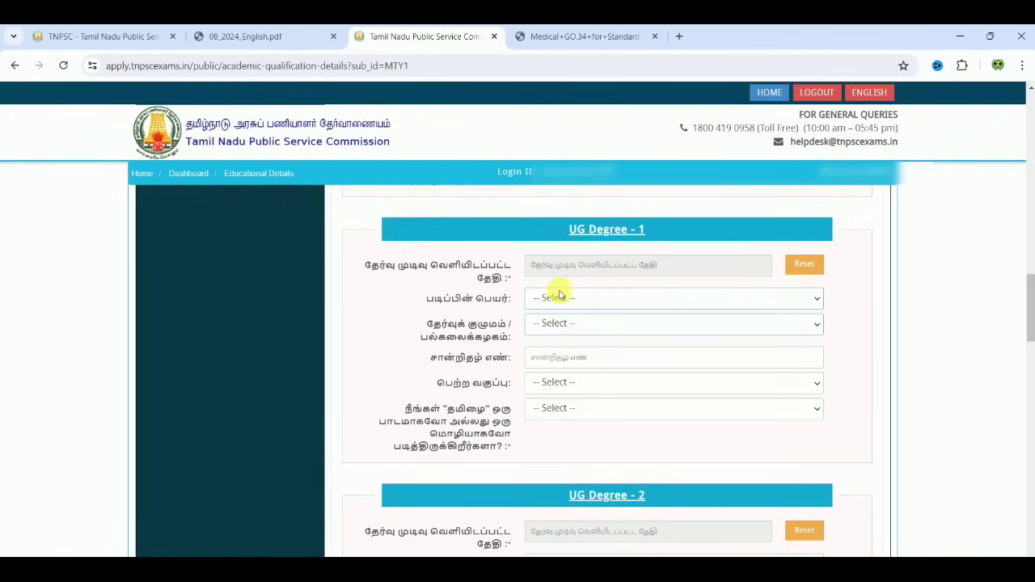
left_click(558, 300)
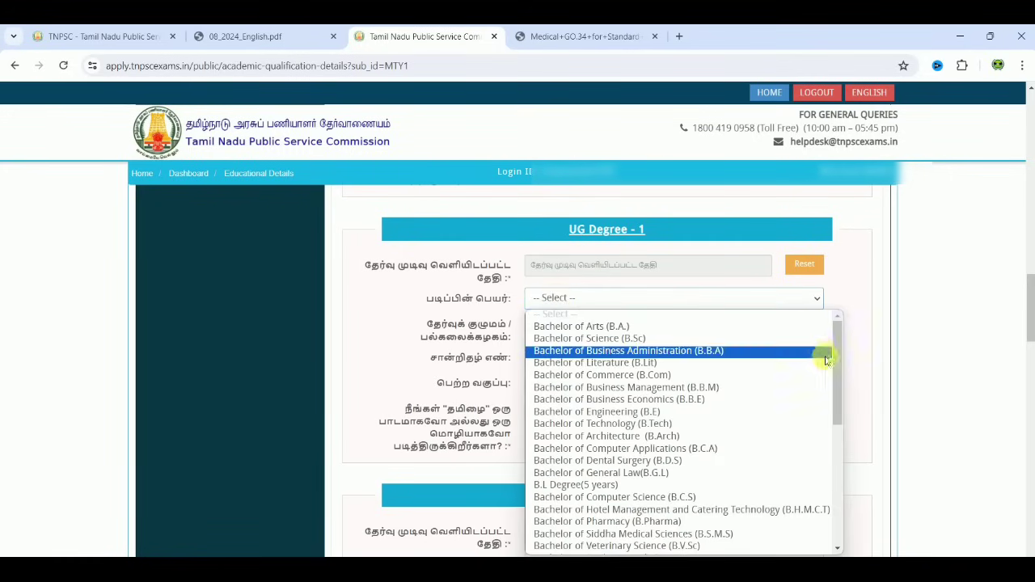
left_click_drag(838, 382, 851, 518)
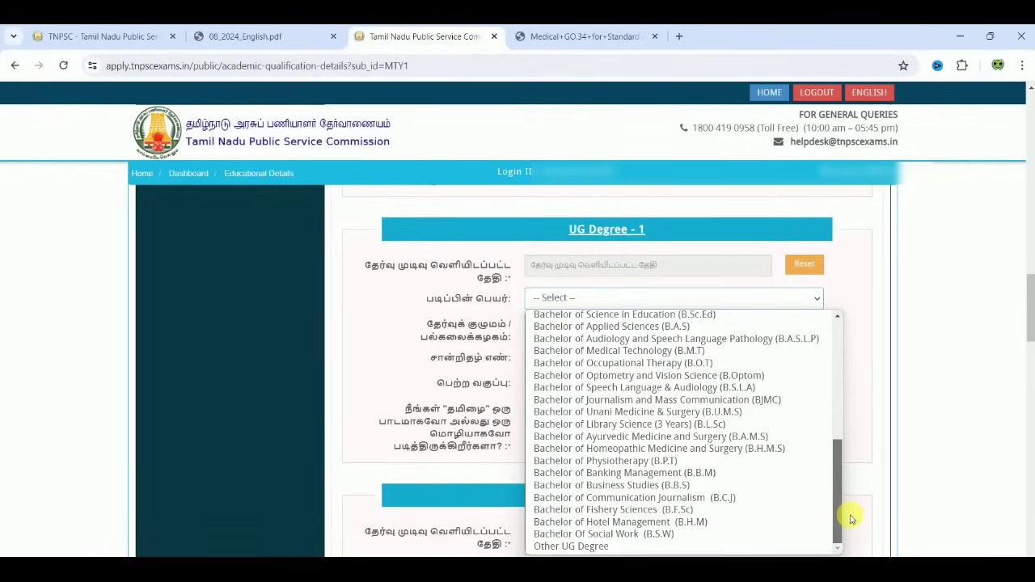
left_click_drag(836, 442, 863, 521)
scroll(838, 526, "down", 3)
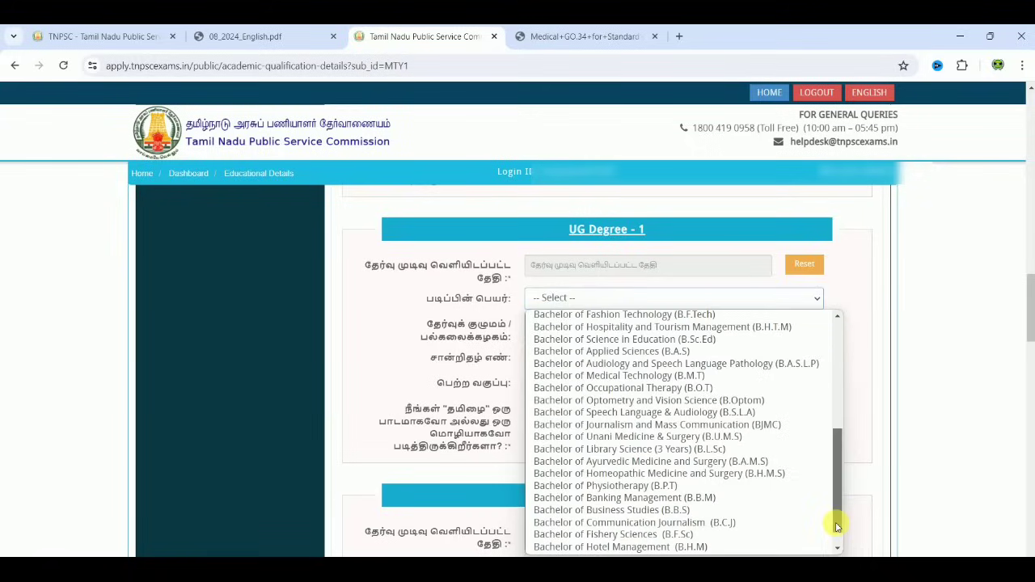
scroll(836, 538, "down", 1)
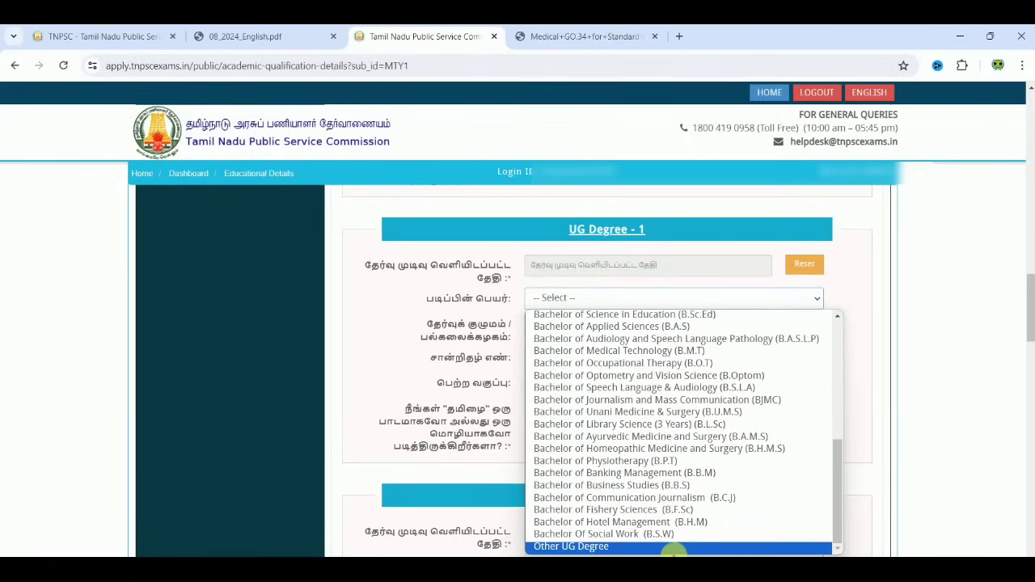
left_click(660, 550)
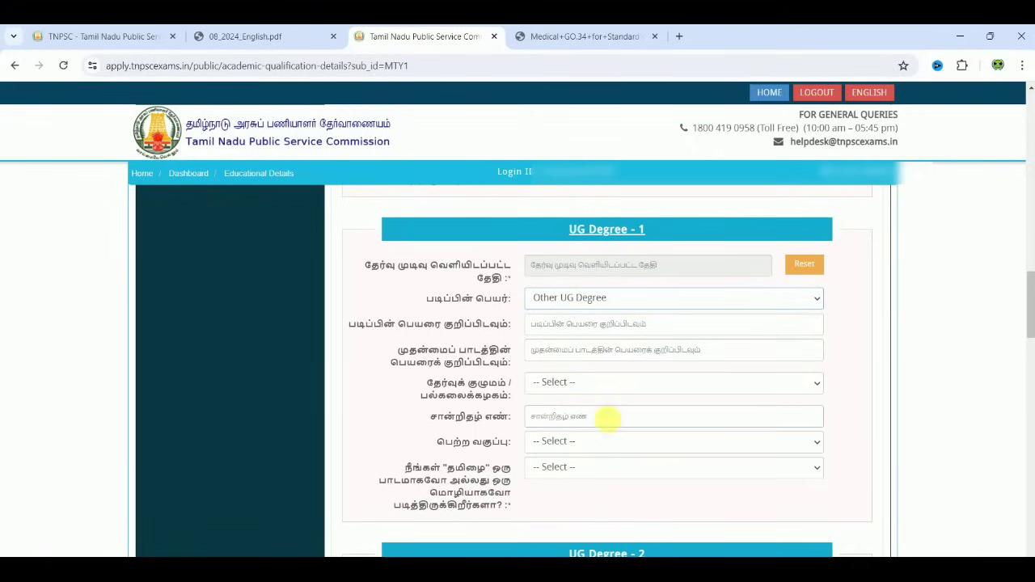
left_click(561, 323)
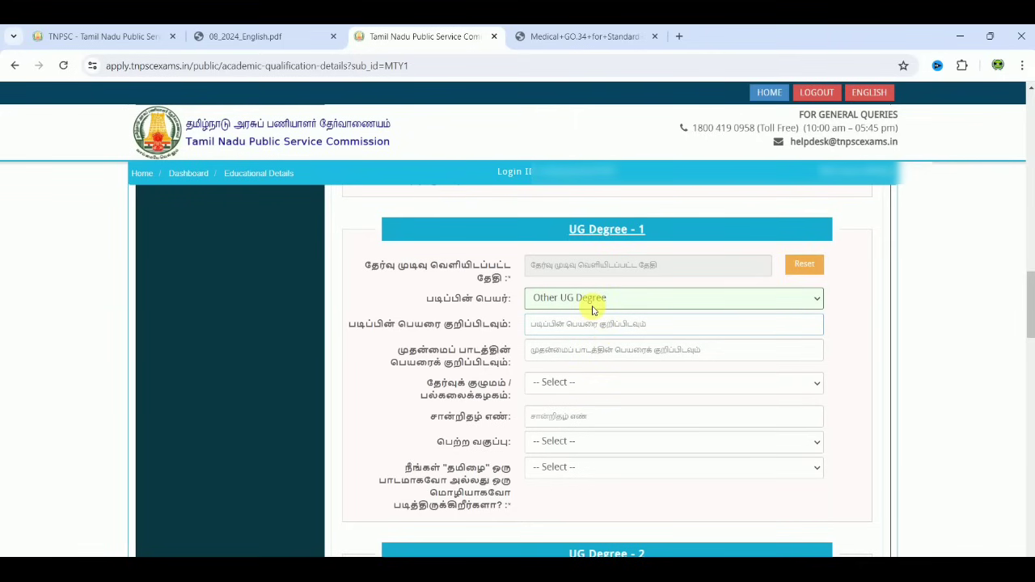
Step: Change the UG Degree - 1 course name to Bachelor of Computer Applications (B.C.A)
left_click(591, 301)
left_click(593, 314)
left_click(593, 323)
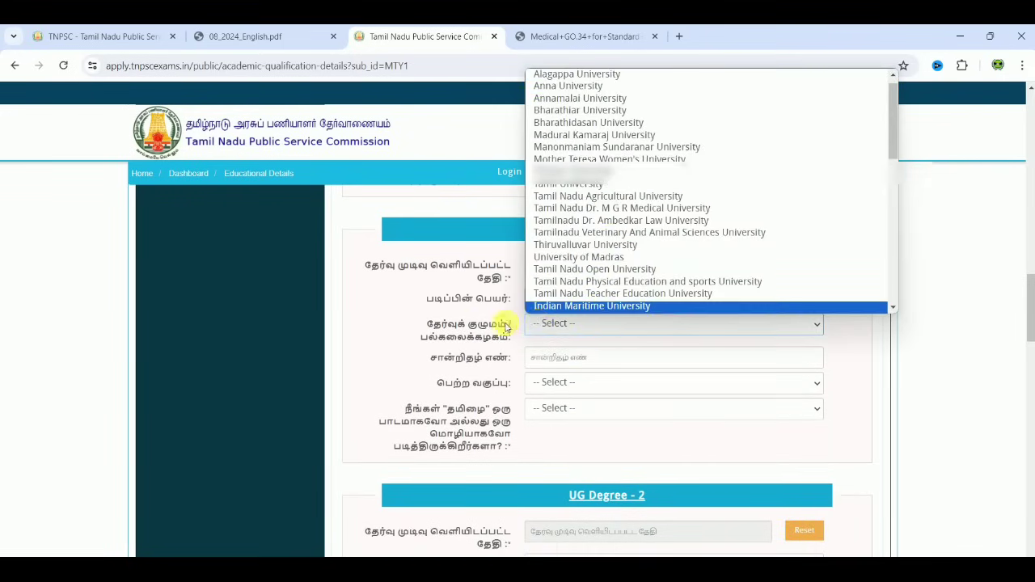
left_click_drag(497, 323, 427, 324)
left_click(612, 300)
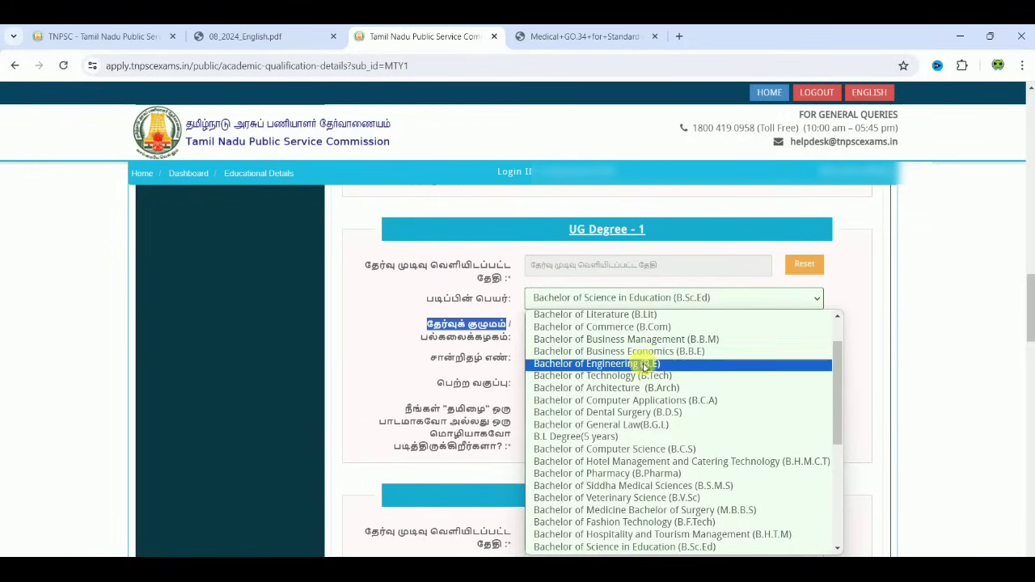
left_click(668, 401)
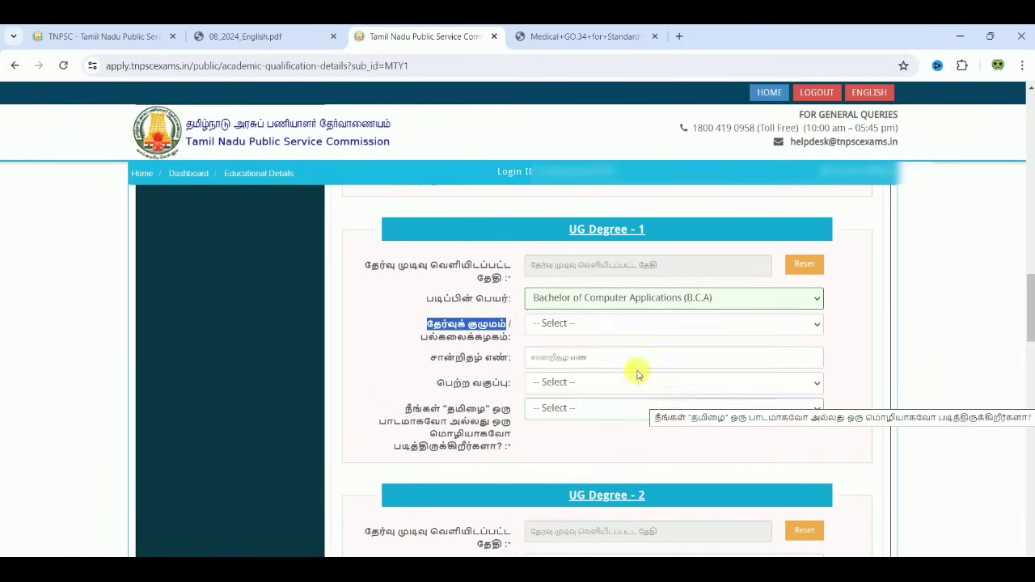
Step: Choose Vel Tech Rangrajan Dr. Sagunthala R & D Institute as the exam board / university for UG Degree - 1
left_click(488, 330)
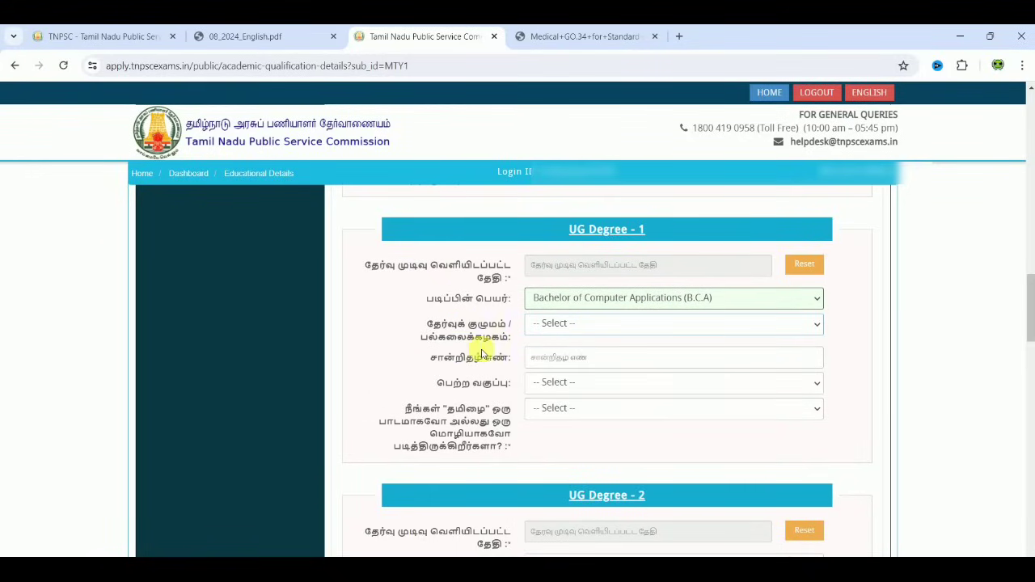
left_click(570, 323)
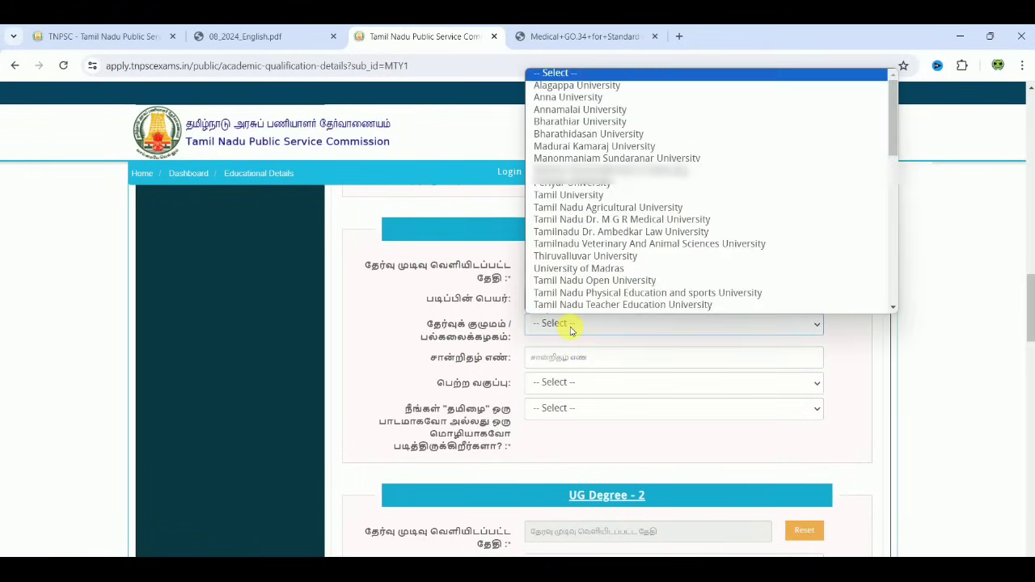
scroll(893, 285, "down", 10)
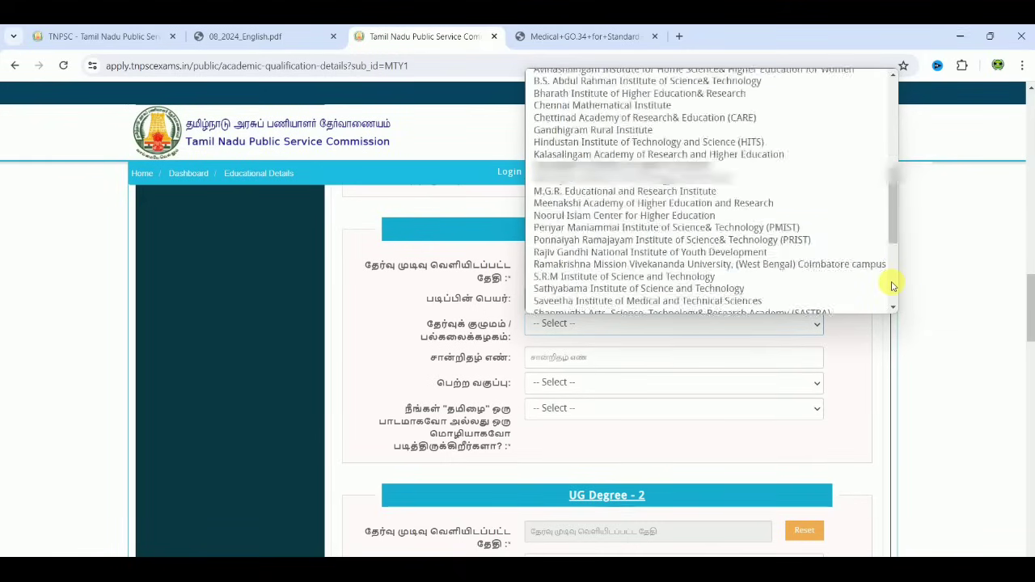
left_click(732, 232)
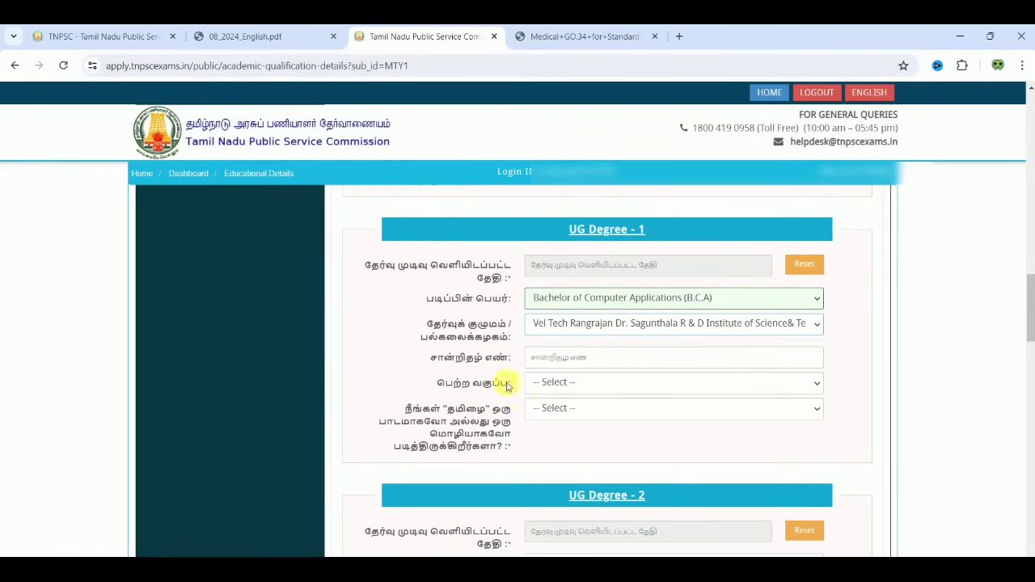
Step: For UG Degree - 1, set the class obtained to First Class or its Equivalent Grade and answer Yes to having studied Tamil
left_click(459, 424)
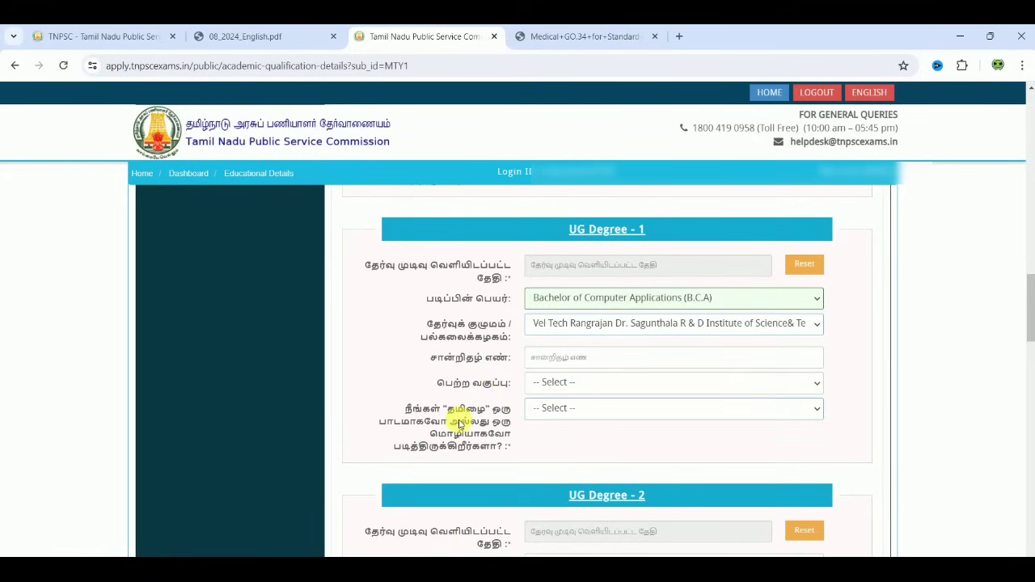
left_click(576, 385)
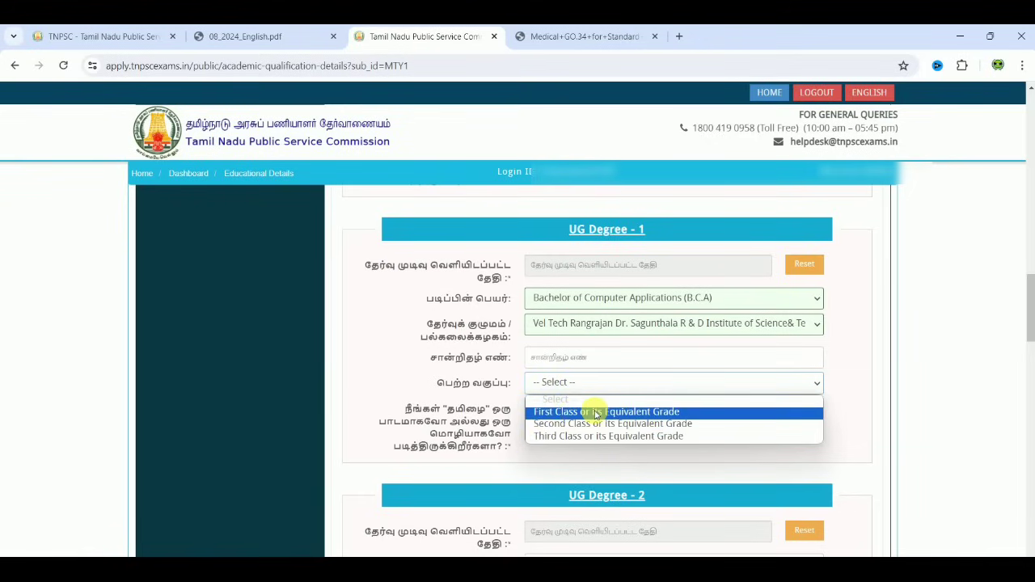
left_click(596, 413)
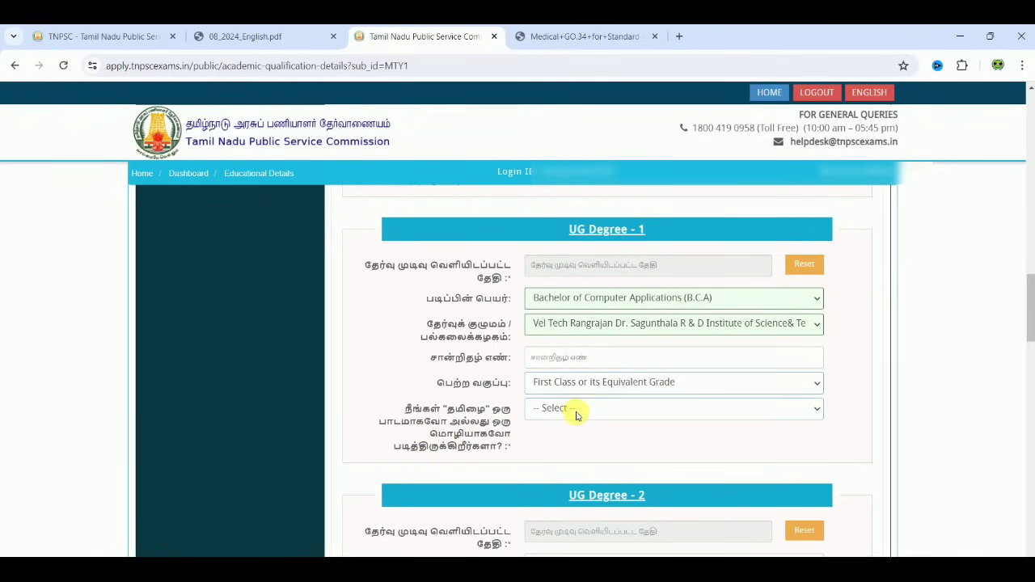
left_click(576, 413)
left_click(577, 440)
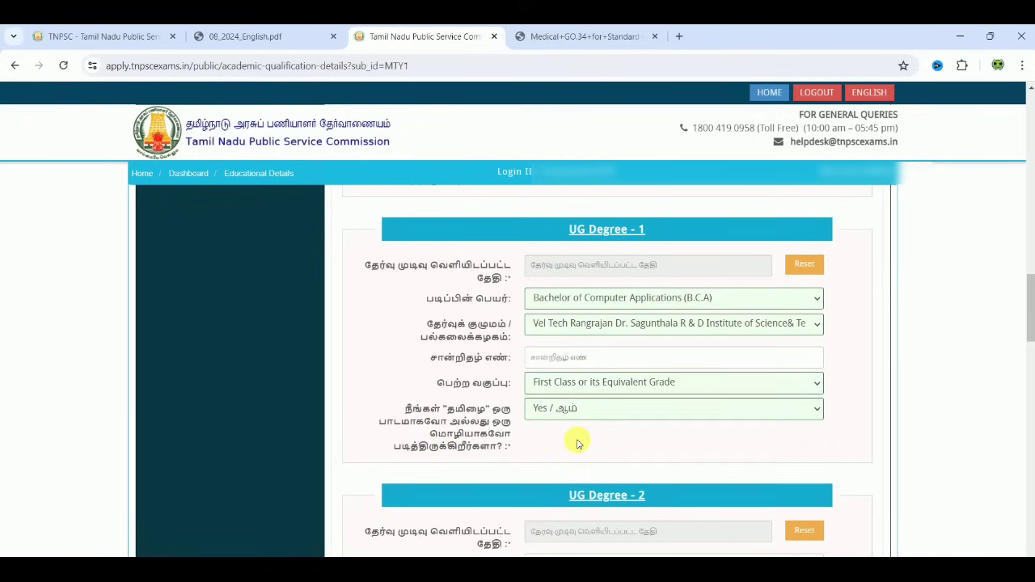
Step: Look through the UG Degree - 2, PG Degree, IPG Degree and M.Phil sections as far as Co-Operative Training Qualification Details
scroll(577, 440, "down", 3)
scroll(576, 440, "down", 5)
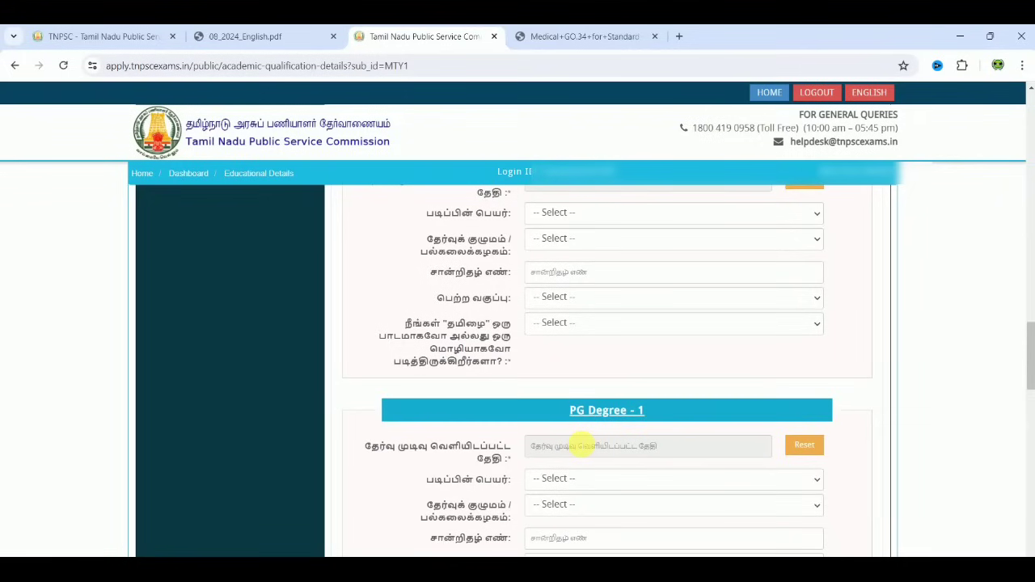
scroll(579, 444, "down", 7)
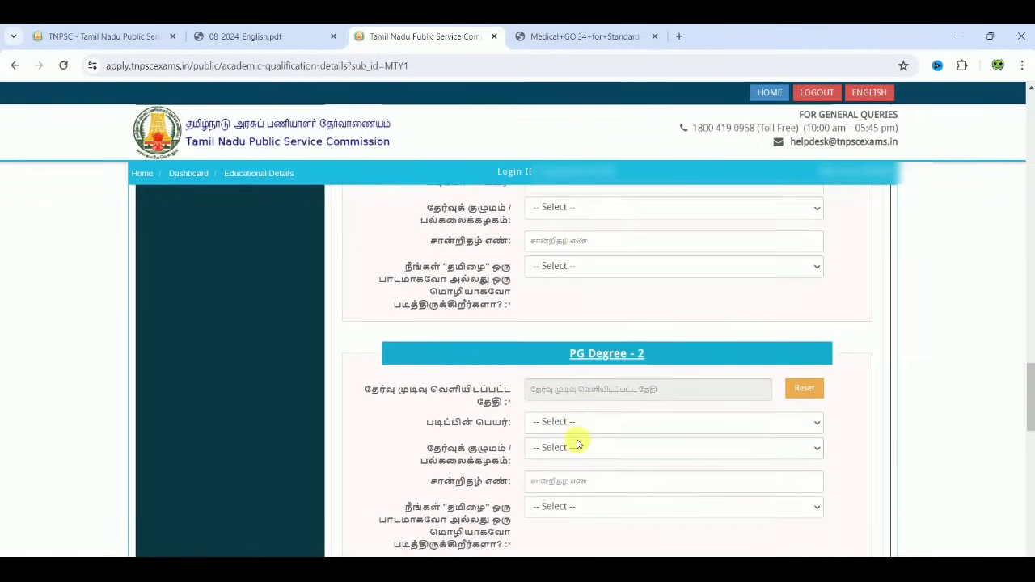
scroll(577, 444, "down", 2)
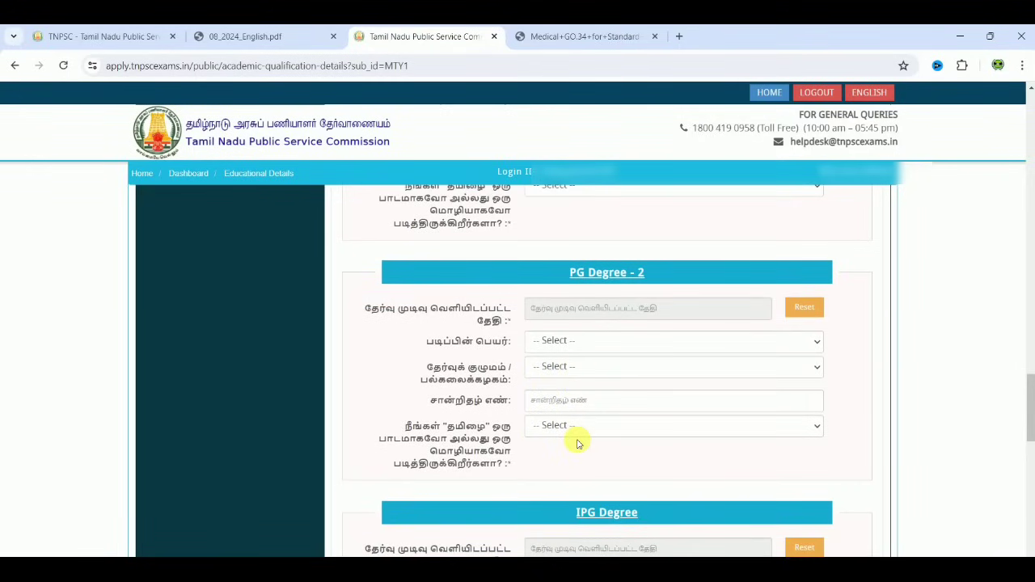
scroll(578, 443, "down", 8)
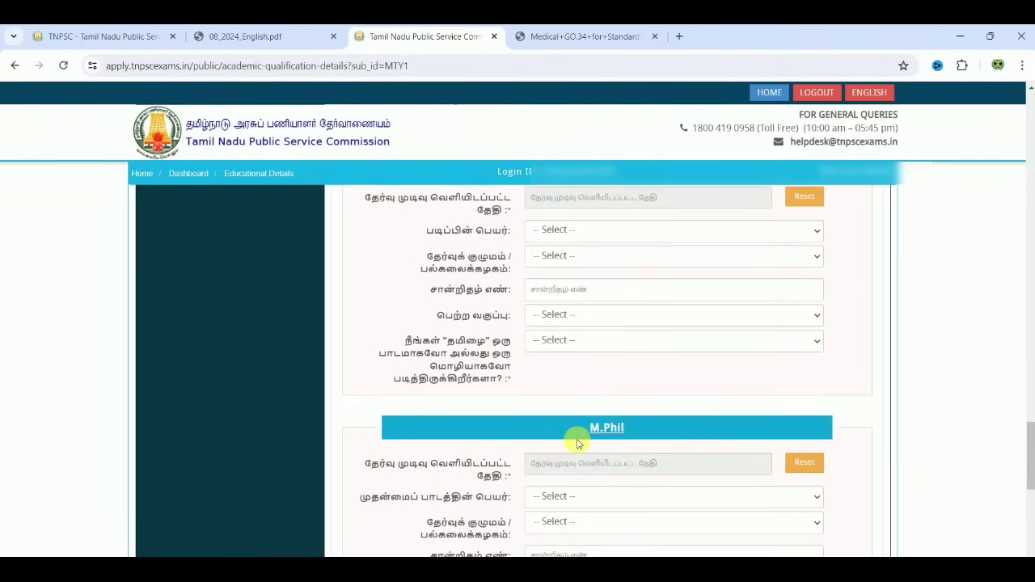
scroll(578, 444, "down", 11)
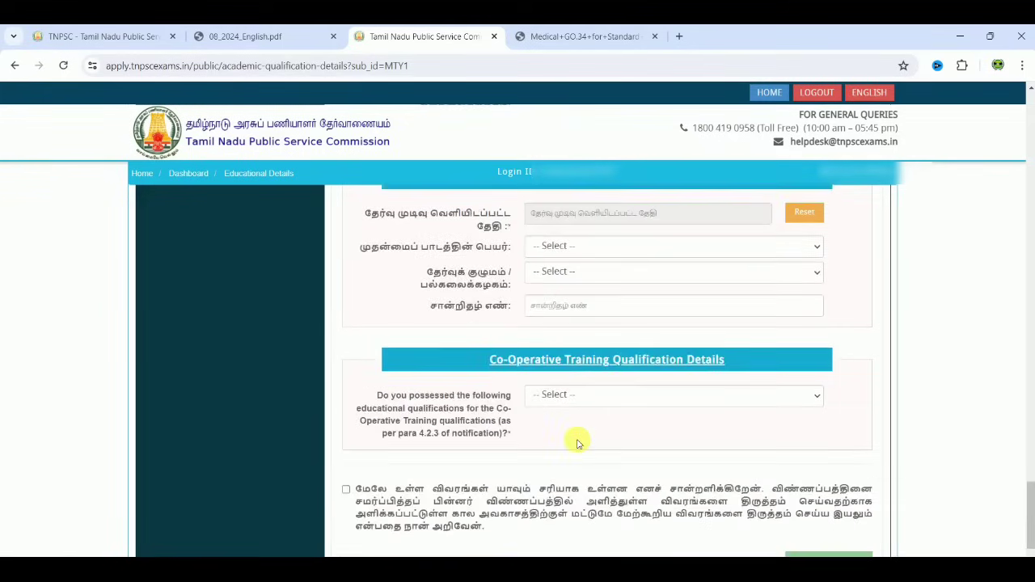
scroll(581, 445, "down", 1)
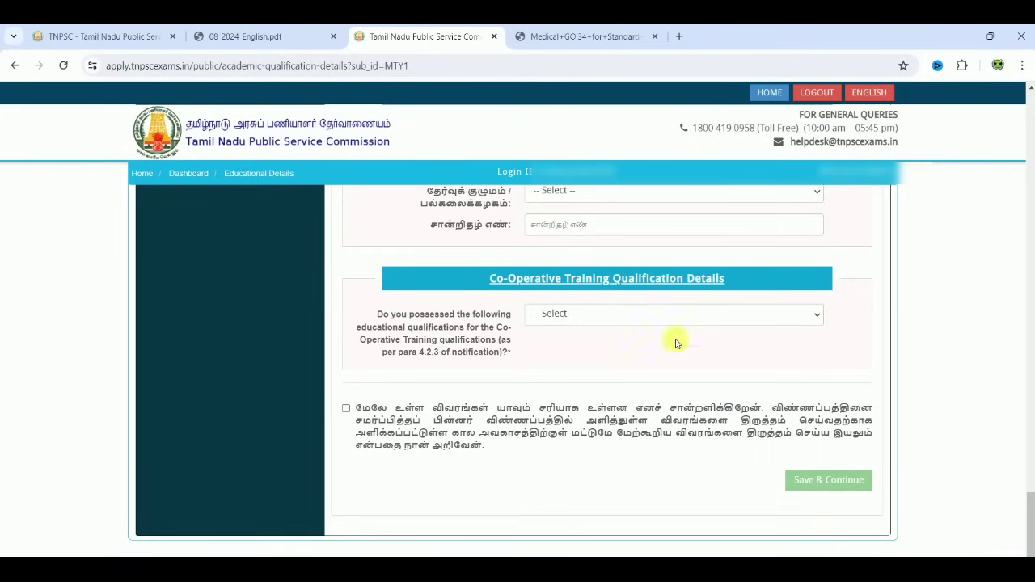
Step: Check the Group IIA post qualifications and section 4.2.3 on Co-operative Training in 08_2024_English.pdf
left_click(275, 38)
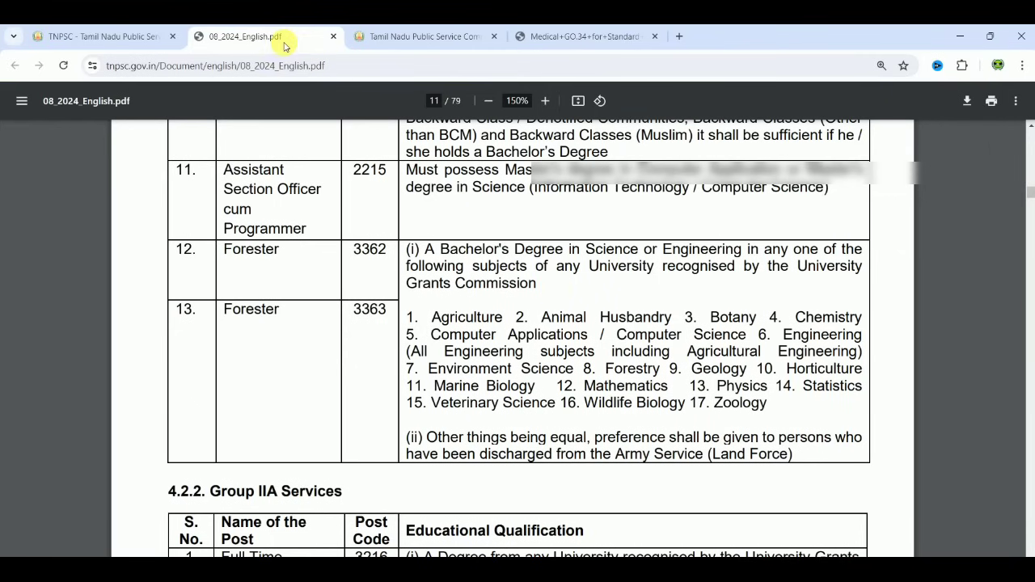
scroll(556, 287, "down", 7)
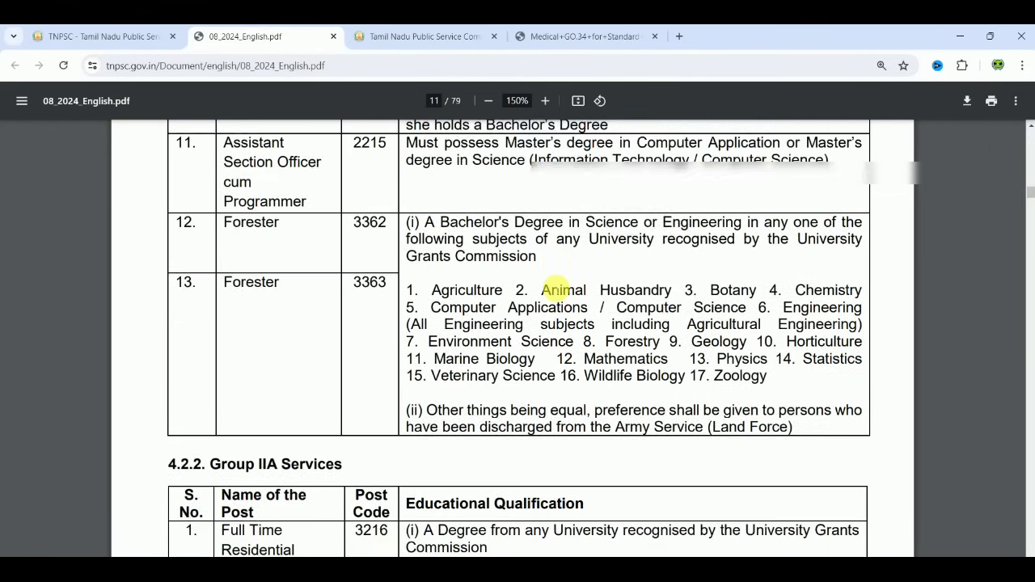
scroll(556, 286, "down", 8)
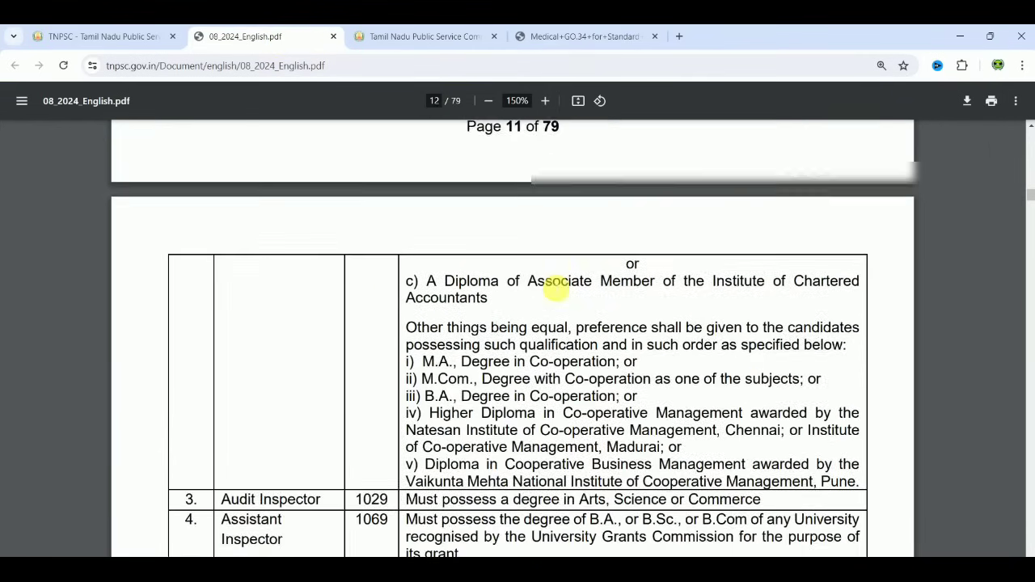
scroll(557, 286, "down", 4)
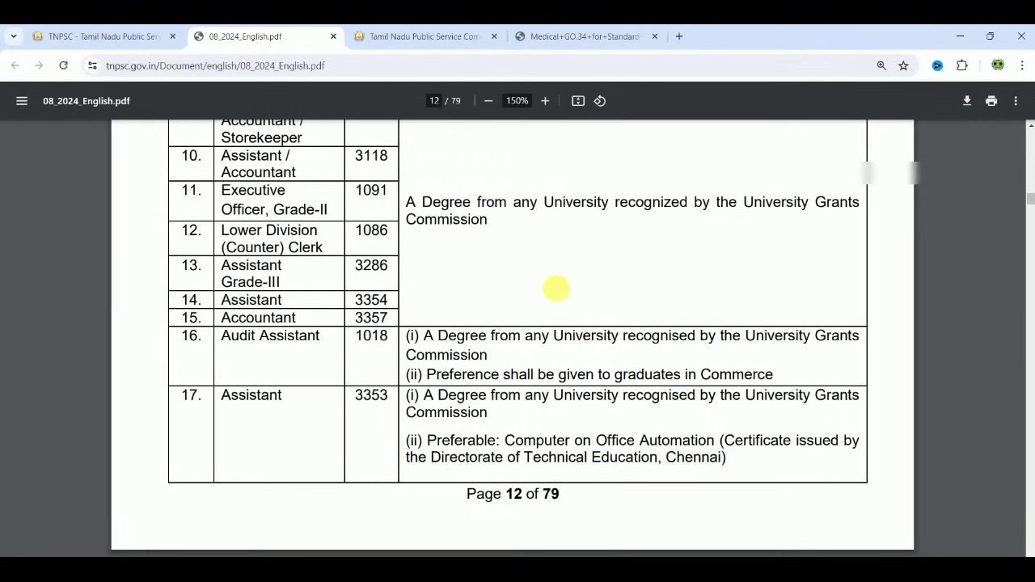
scroll(557, 288, "down", 5)
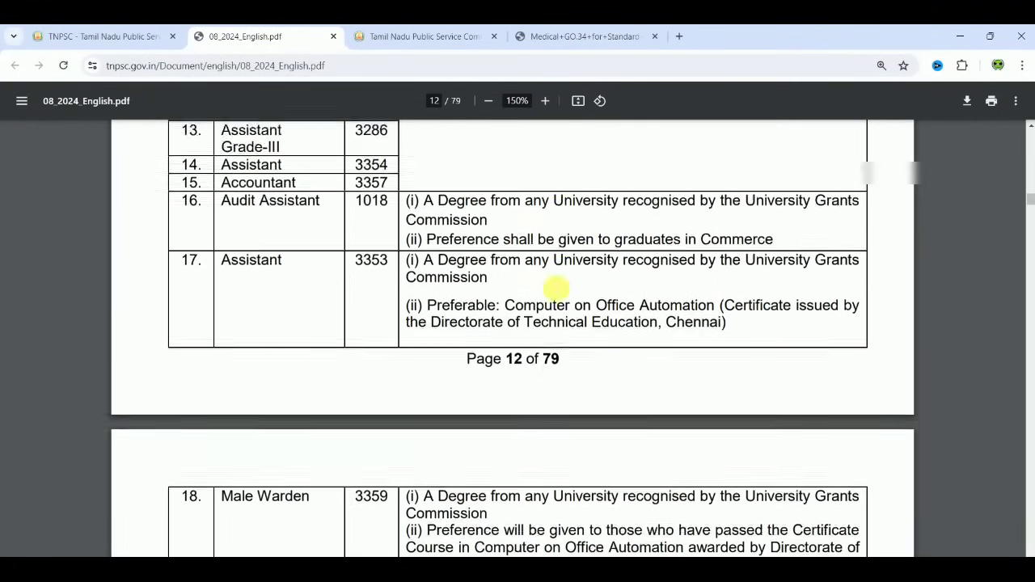
scroll(556, 286, "down", 6)
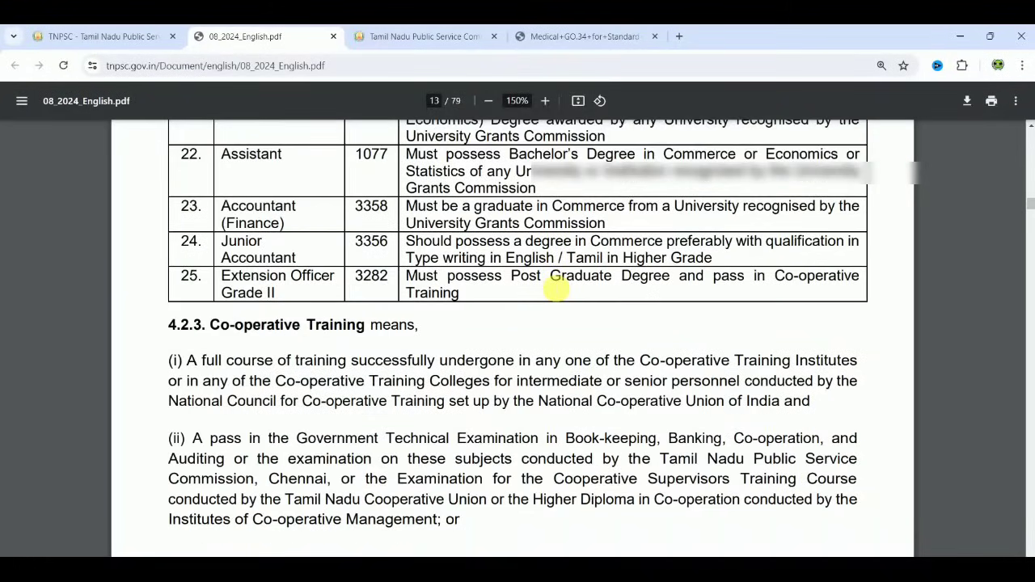
scroll(558, 289, "up", 3)
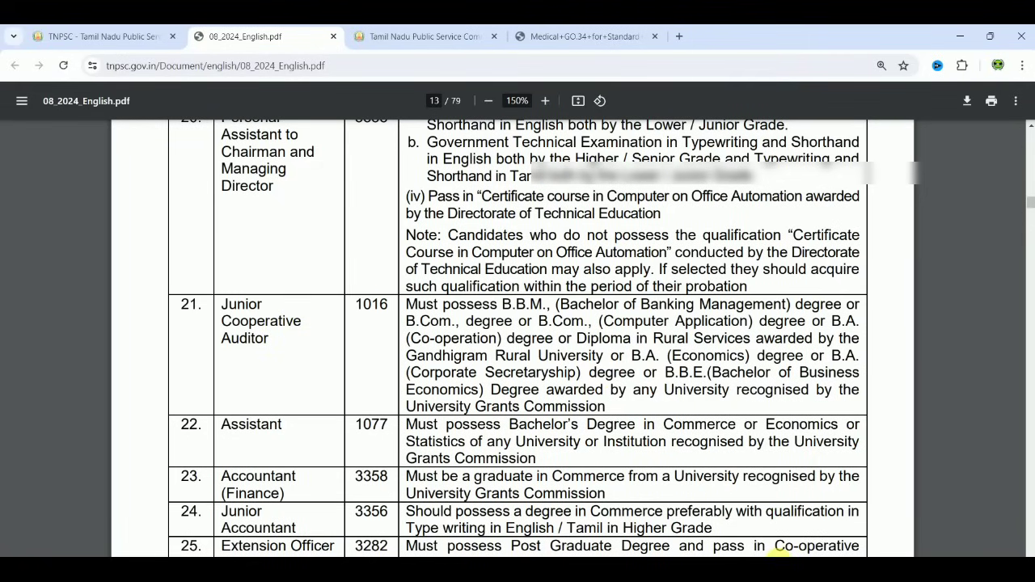
Step: Return to the application form and answer Yes to possessing the Co-Operative Training qualifications
left_click(416, 36)
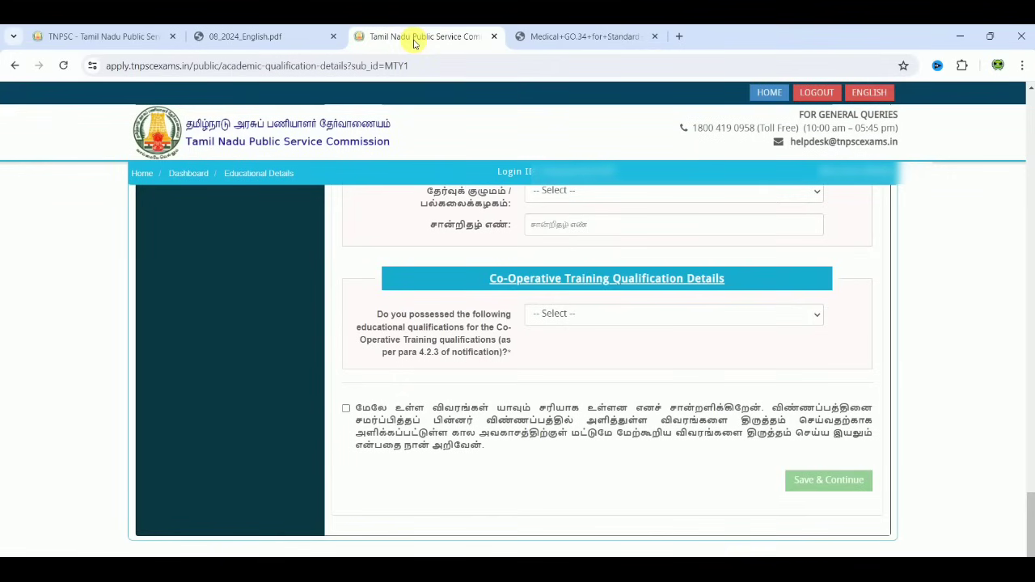
left_click(588, 317)
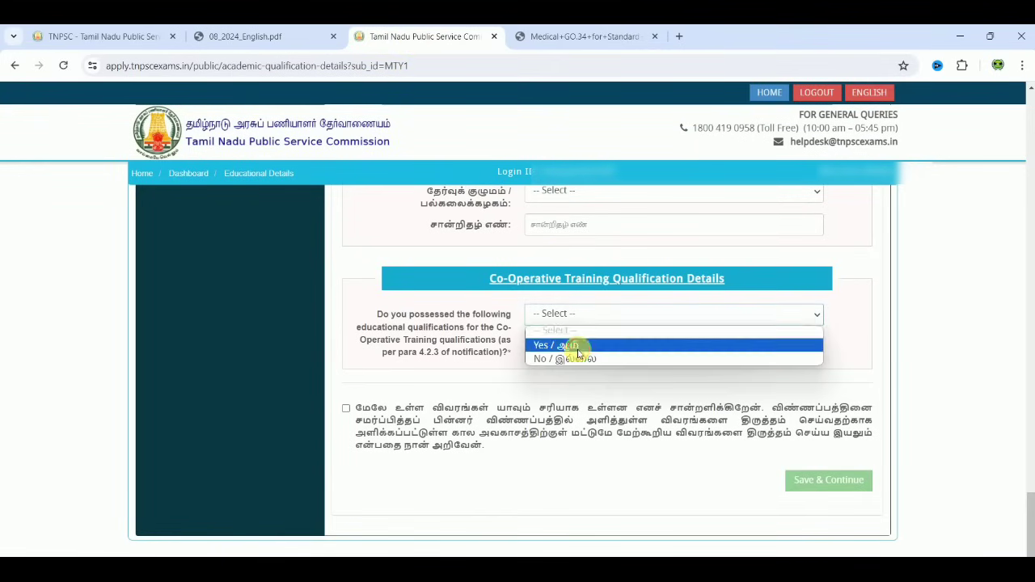
left_click(559, 346)
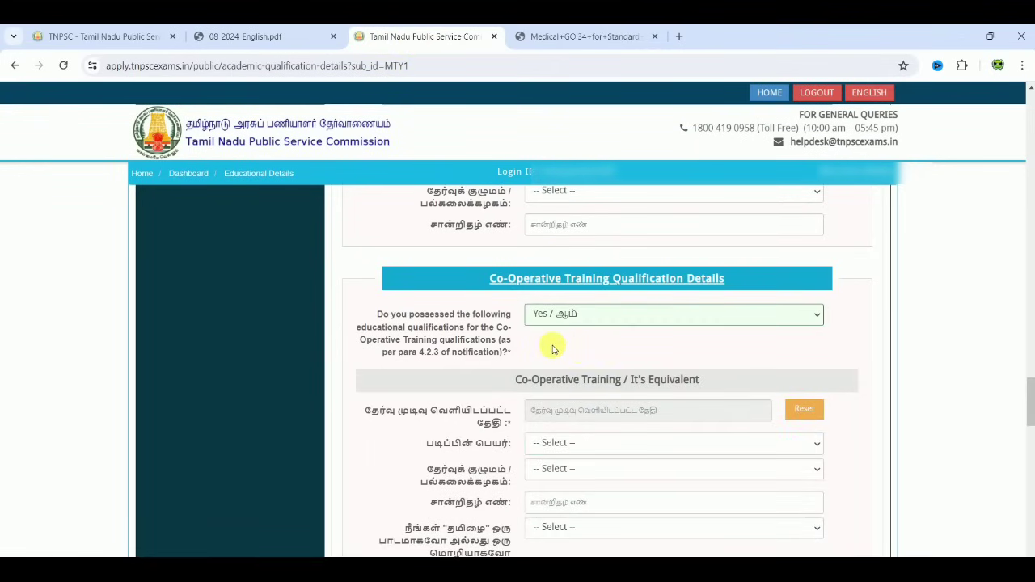
Step: Under Co-Operative Training / It's Equivalent, choose the Post Graduate Degree in Cooperation course
scroll(554, 350, "down", 3)
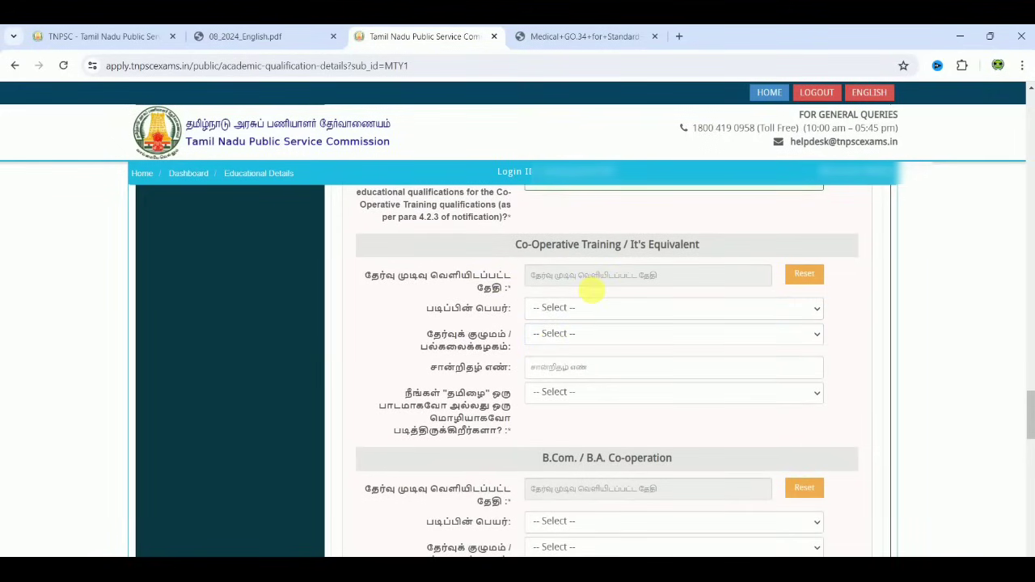
left_click(431, 304)
key("Down")
key("Down")
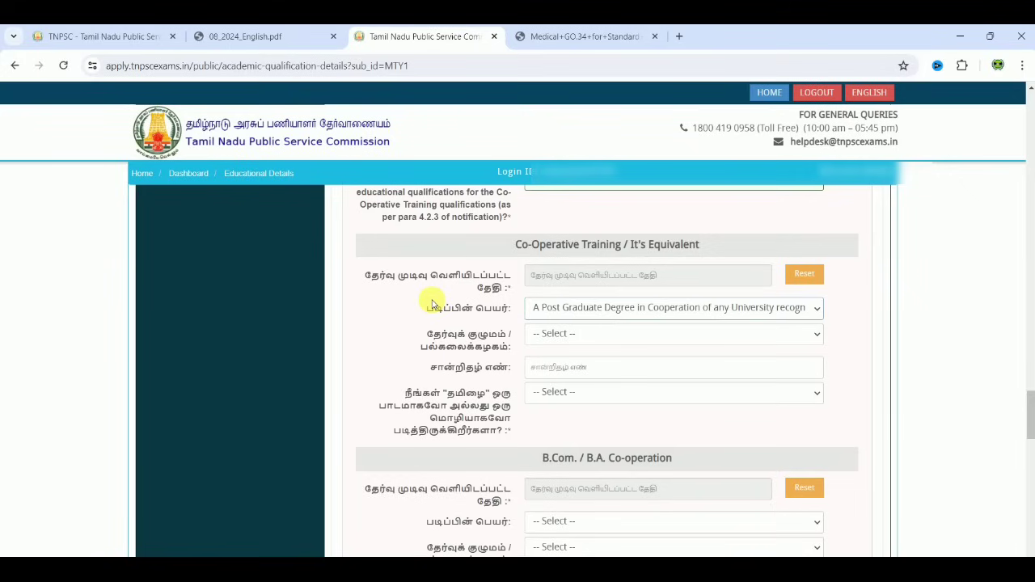
Step: Look through the Co-Operative Training qualification sections from B.Com. / B.A. Co-operation as far as the Higher Diploma in Co-operation and declaration
scroll(904, 362, "down", 1)
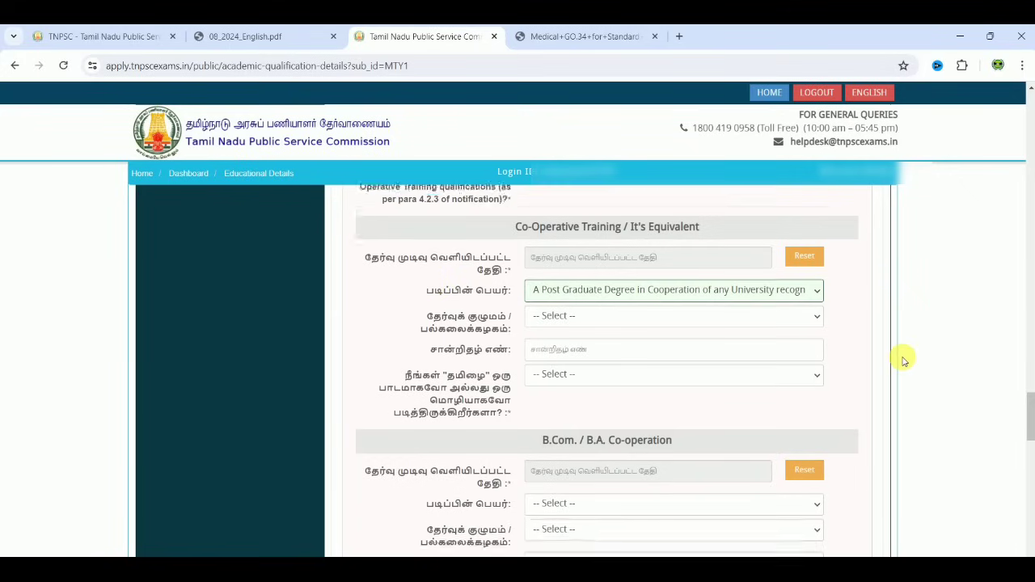
scroll(905, 362, "down", 3)
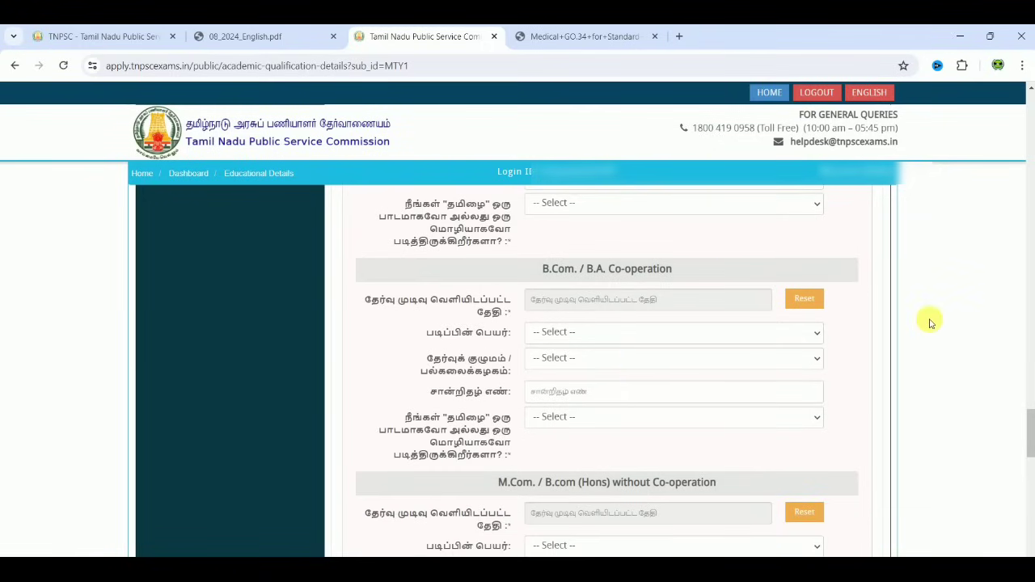
scroll(930, 324, "down", 3)
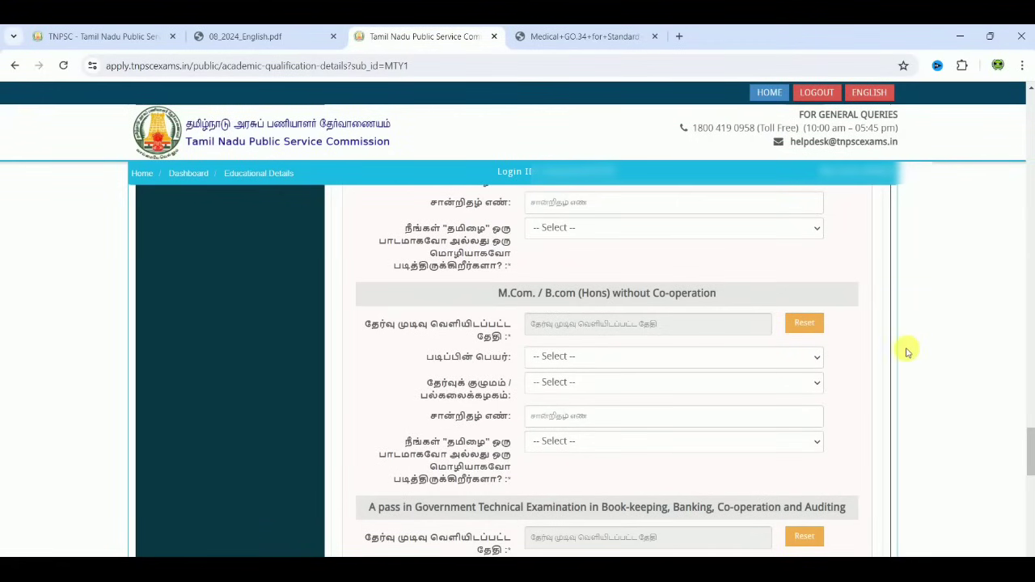
scroll(909, 354, "down", 3)
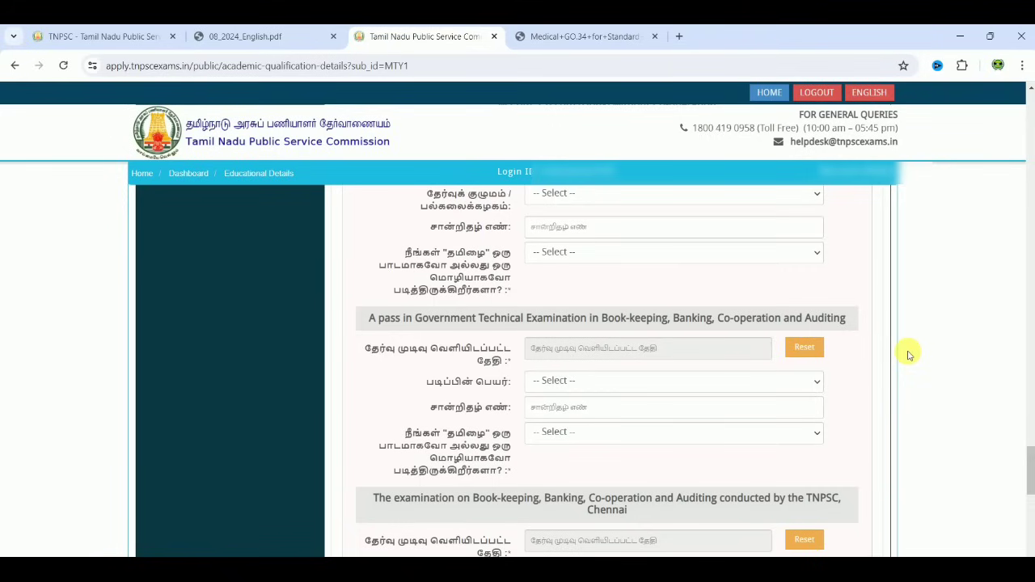
scroll(907, 355, "down", 3)
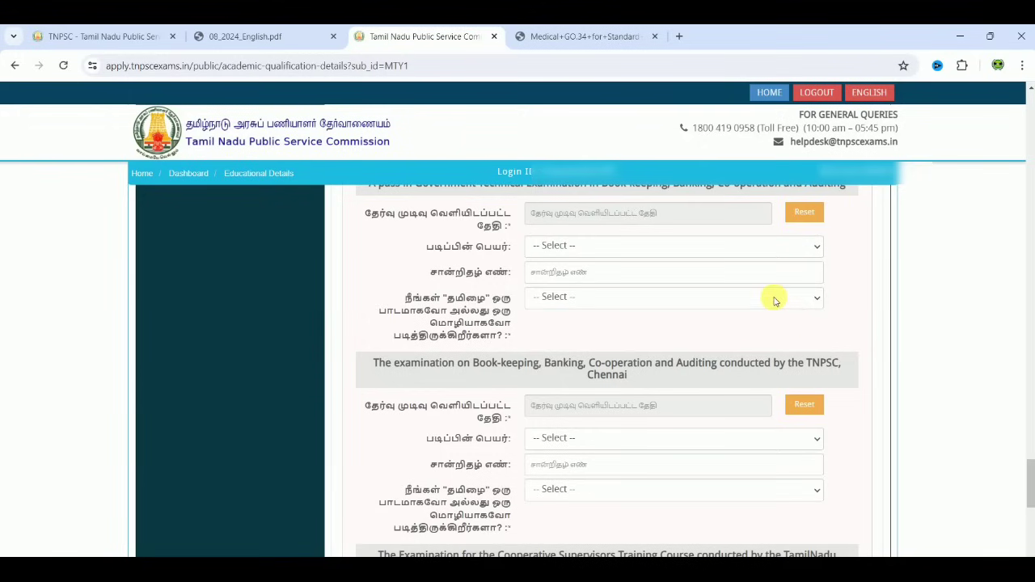
scroll(917, 413, "down", 3)
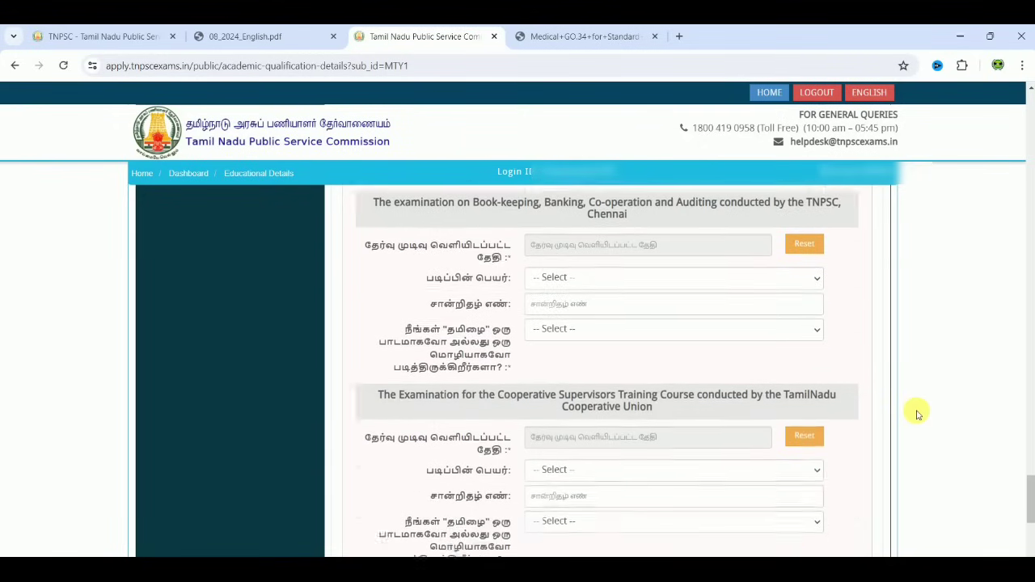
scroll(918, 414, "down", 5)
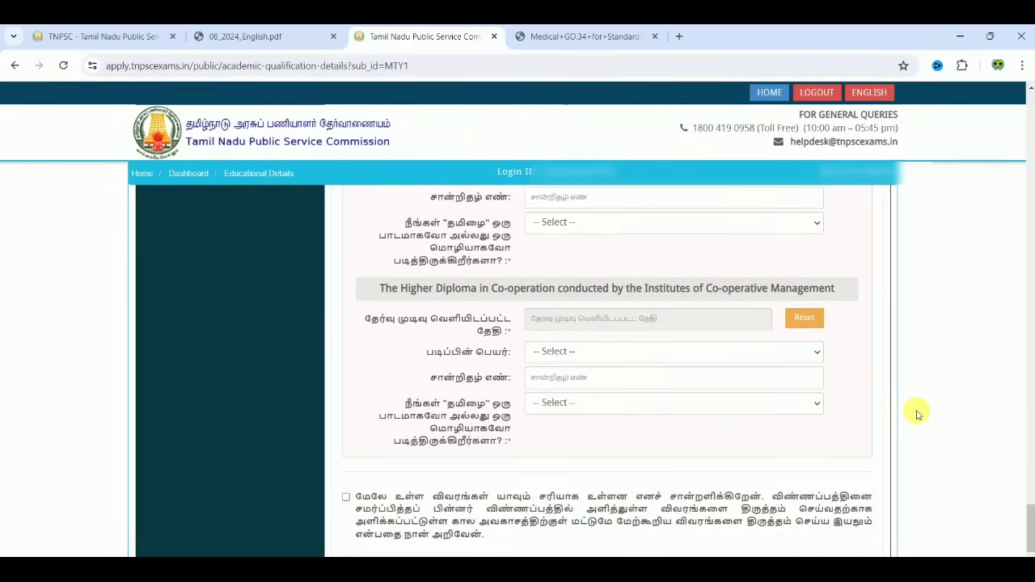
Step: Change the Co-Operative Training qualifications answer to No, accept the declaration and save the academic qualification details
scroll(918, 414, "up", 13)
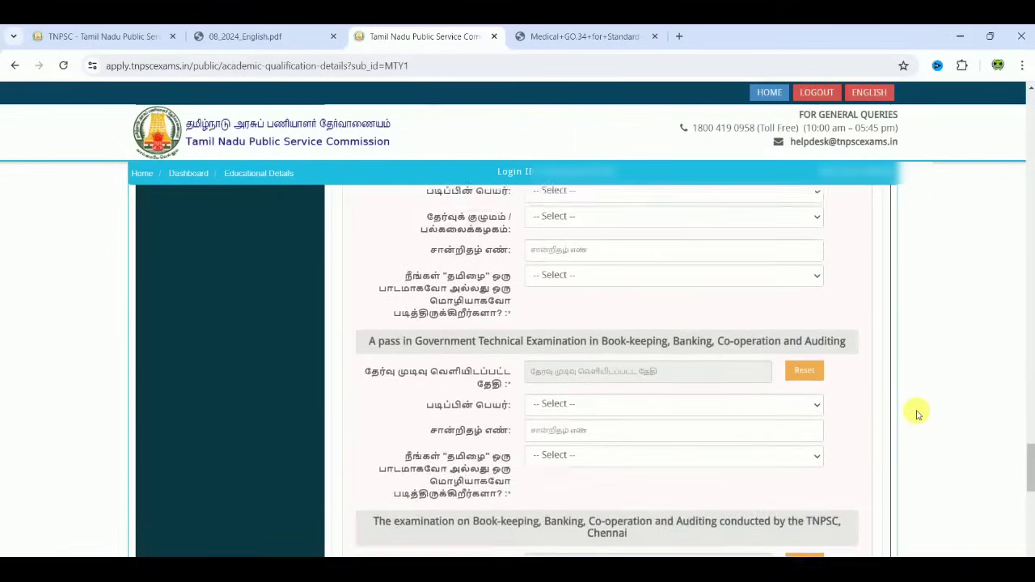
scroll(918, 414, "up", 8)
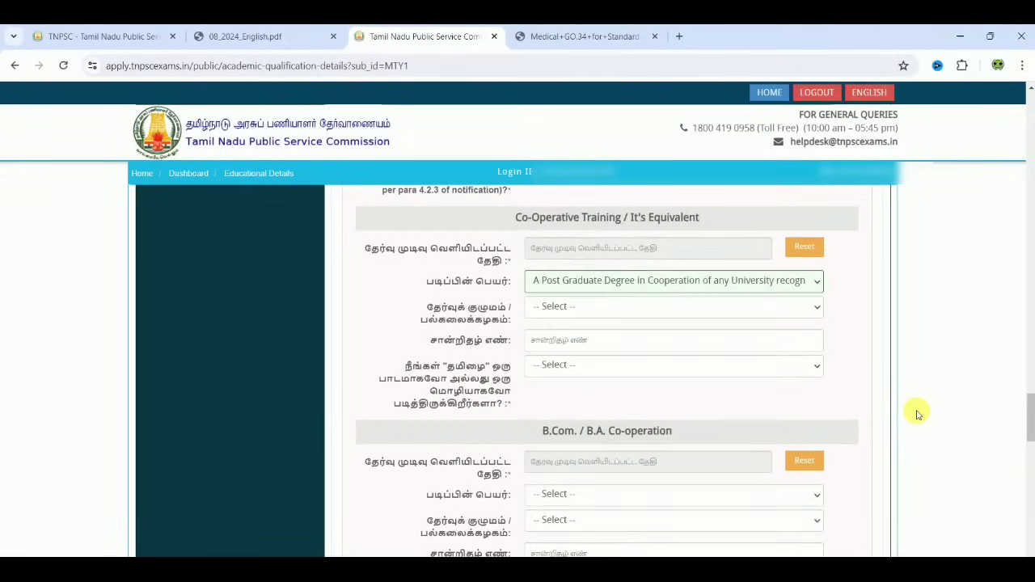
scroll(918, 414, "up", 1)
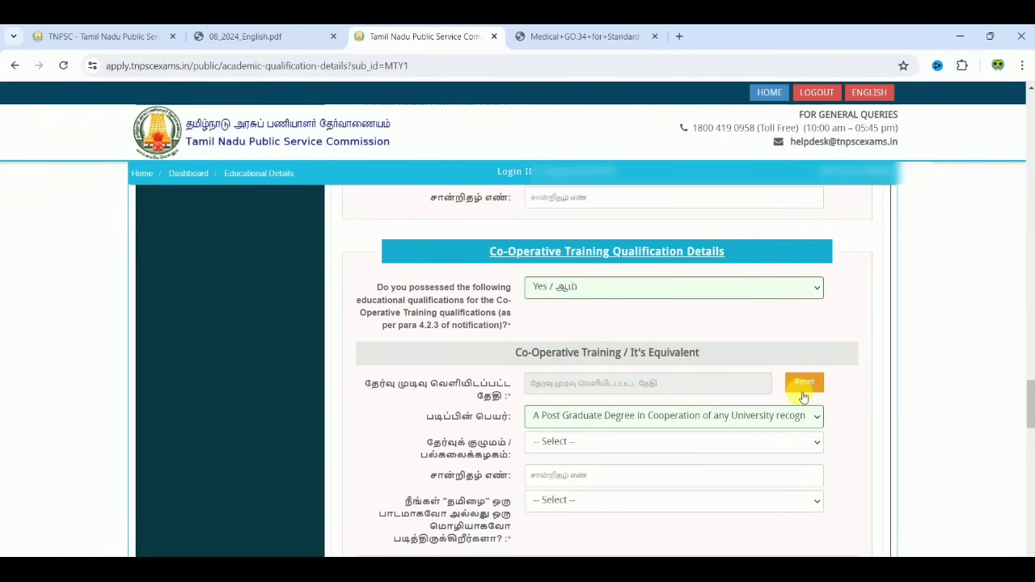
left_click(690, 286)
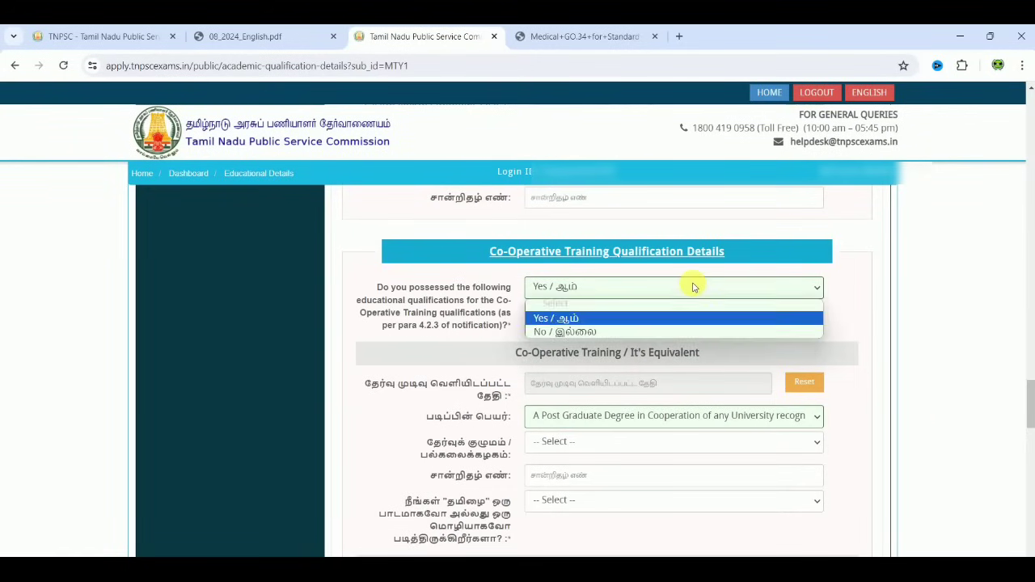
left_click(653, 332)
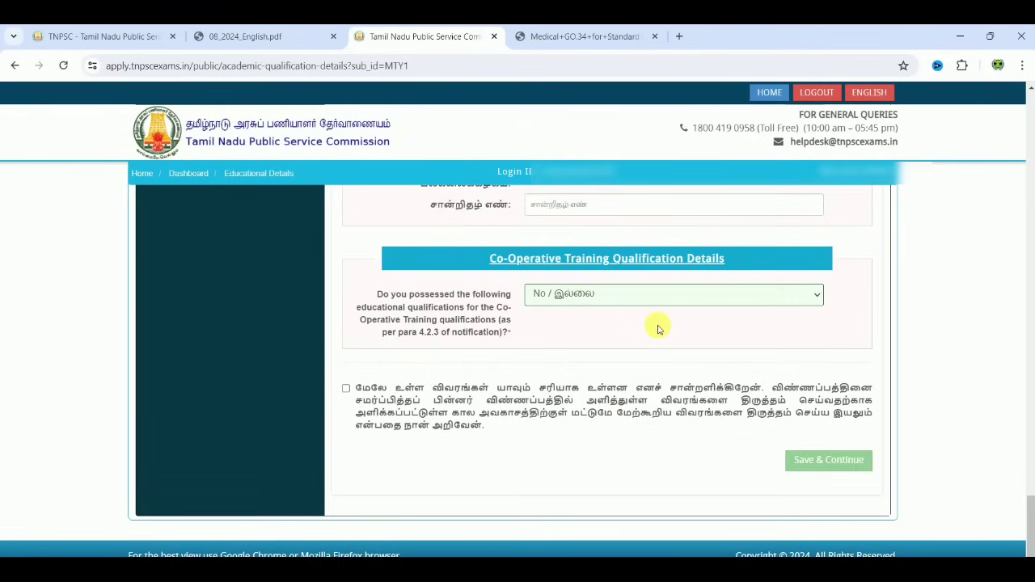
left_click(346, 390)
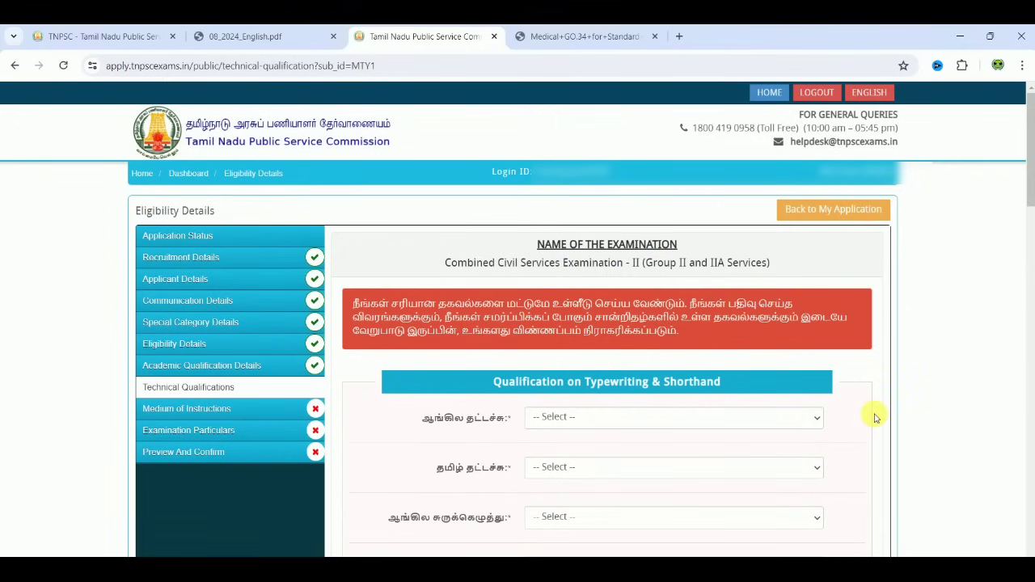
Step: Check the typewriting, shorthand and office automation requirements for posts 16 to 20 in 08_2024_English.pdf and return to the Technical Qualifications form
scroll(876, 418, "down", 1)
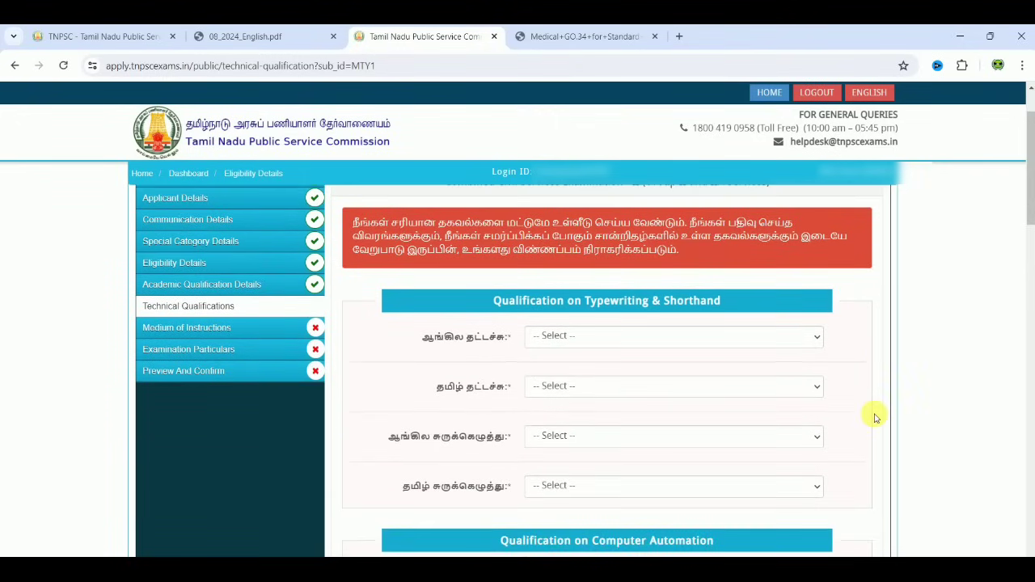
scroll(876, 418, "down", 1)
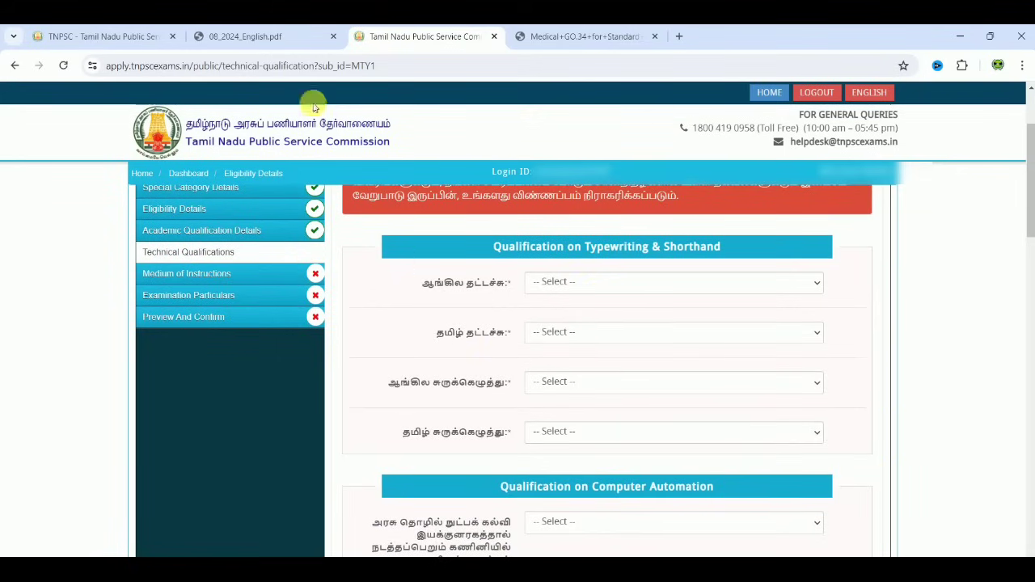
left_click(272, 41)
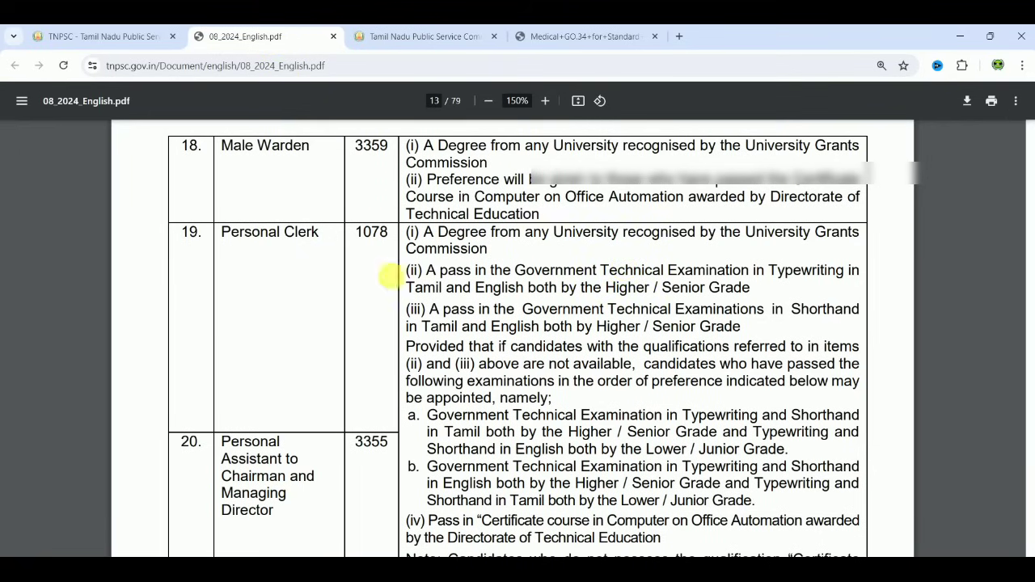
scroll(299, 298, "up", 1)
scroll(299, 298, "up", 3)
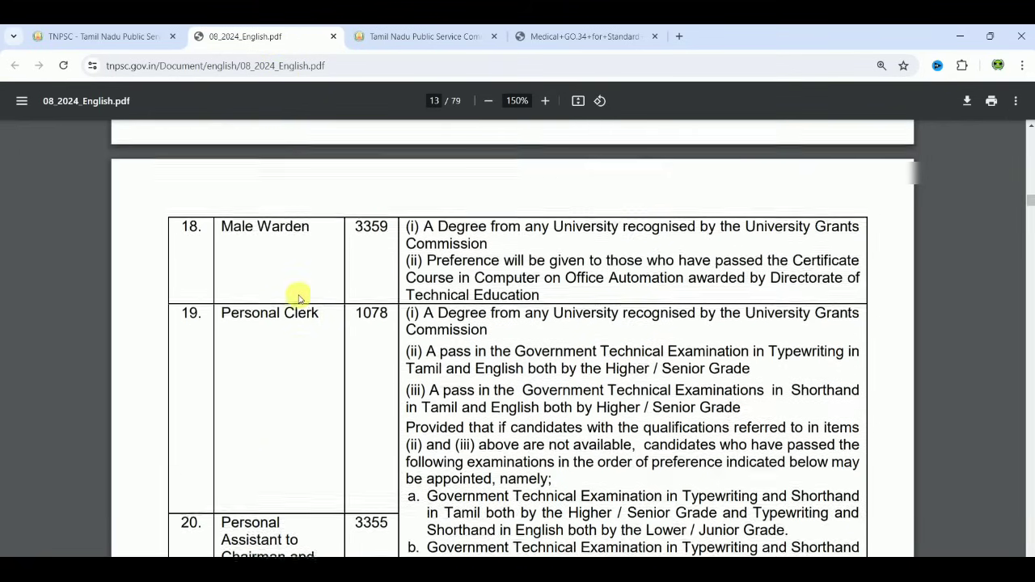
scroll(298, 296, "up", 2)
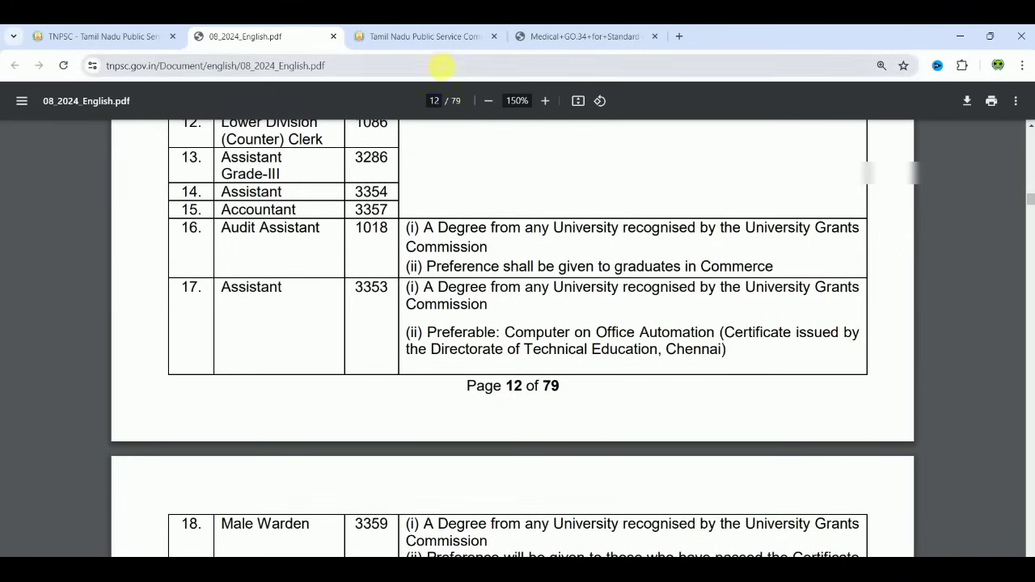
left_click(430, 39)
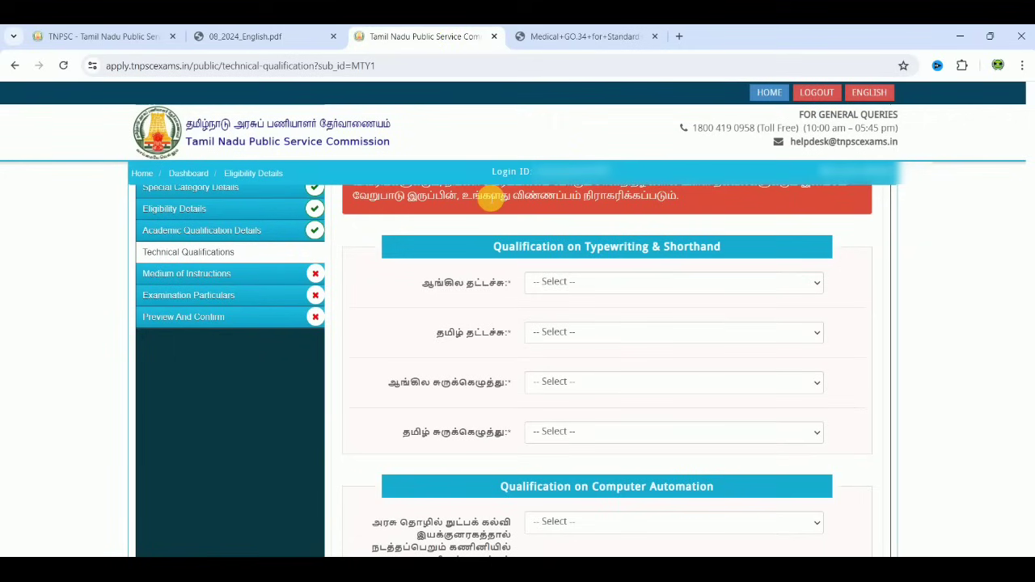
Step: Answer Yes to the English typewriting qualification and view the available grade levels
left_click(579, 283)
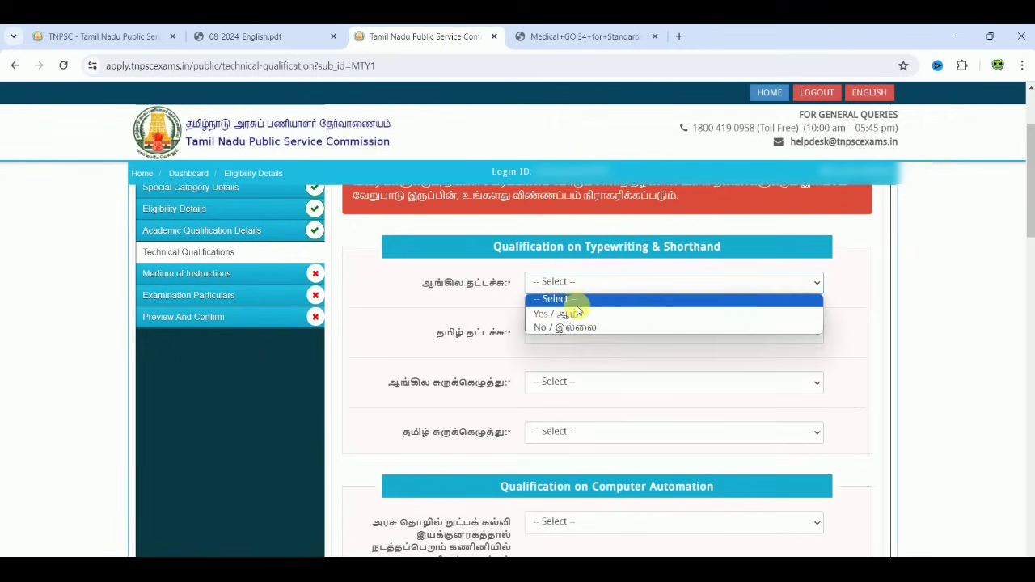
left_click(579, 313)
left_click(578, 308)
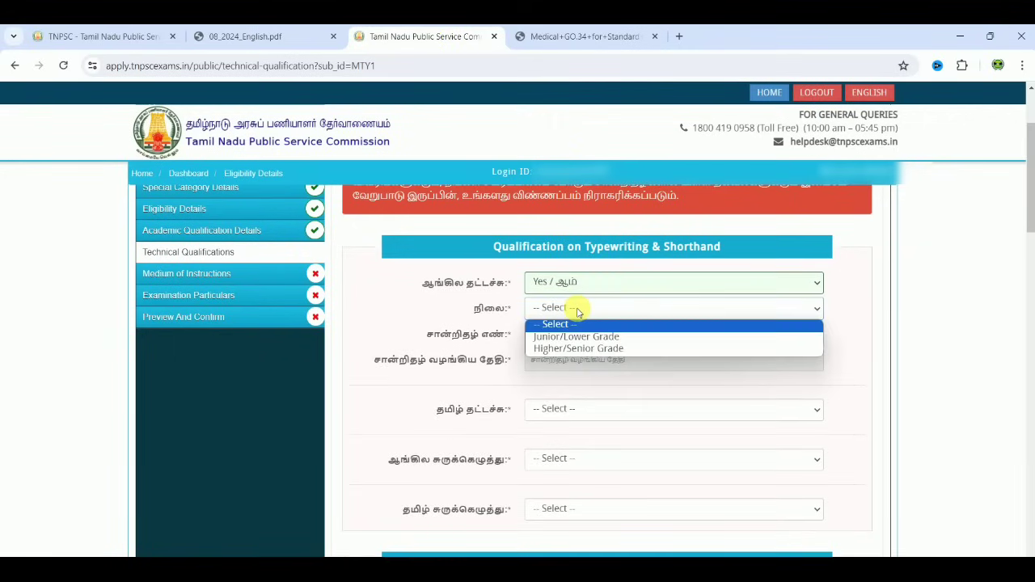
left_click(478, 338)
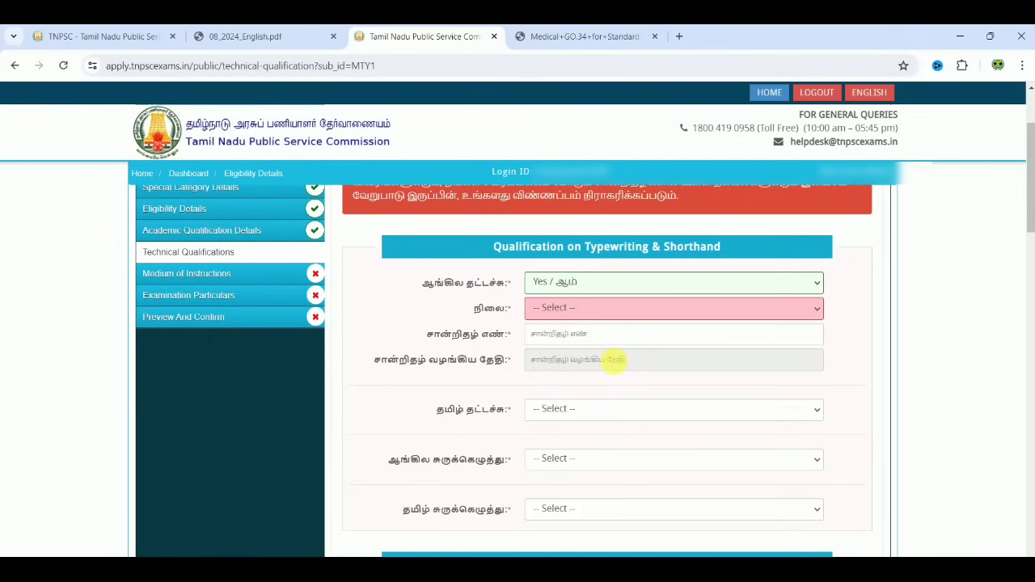
Step: Under Qualification on Typewriting & Shorthand, answer No for English typewriting, Tamil typewriting, English shorthand and Tamil shorthand
left_click(566, 283)
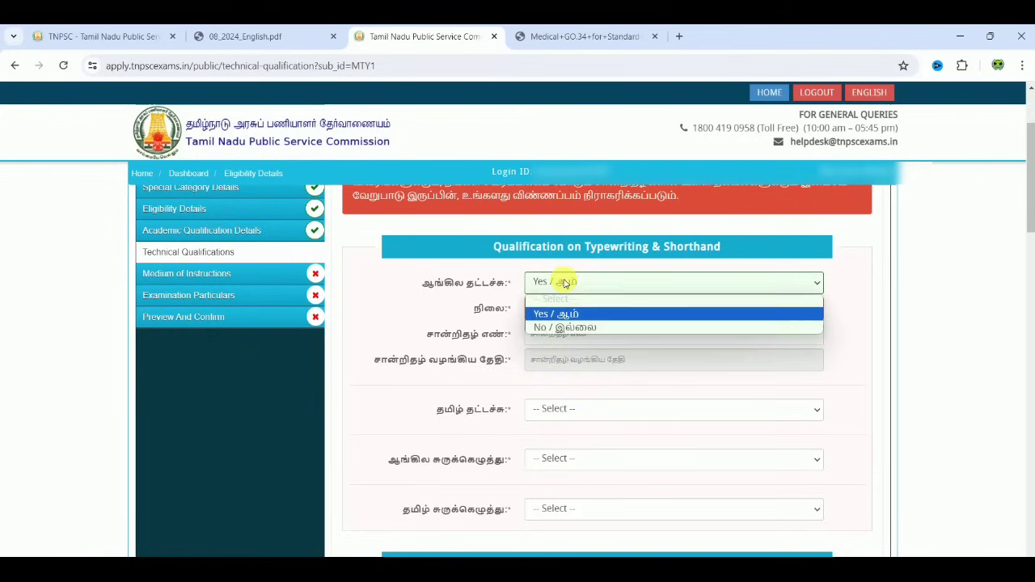
left_click(569, 328)
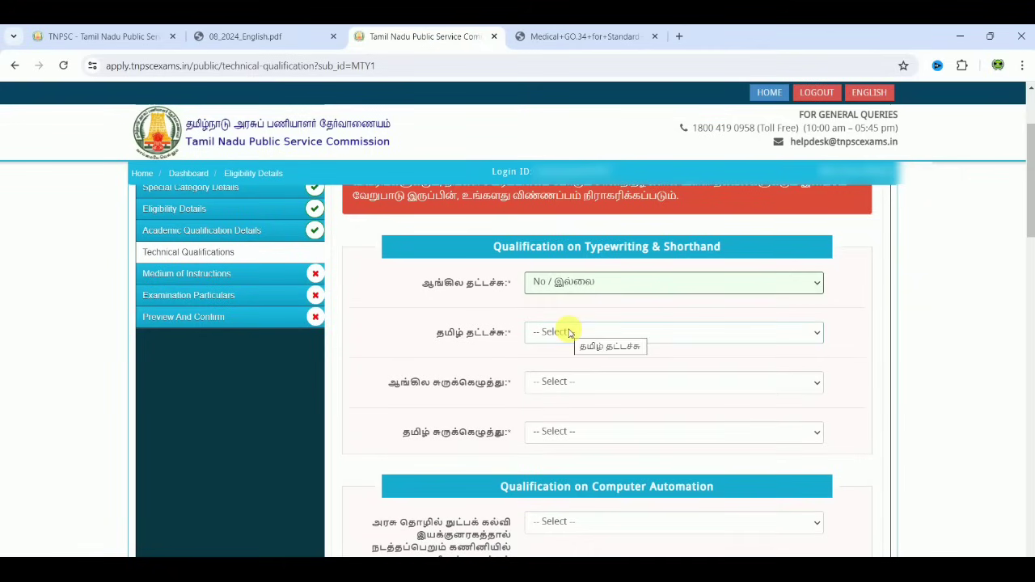
left_click(568, 332)
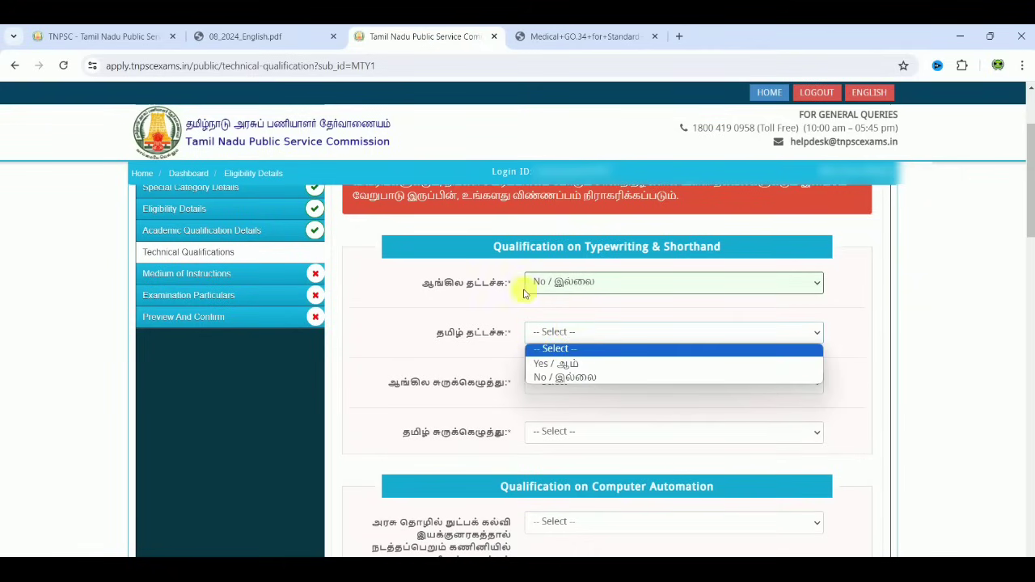
left_click(566, 377)
left_click(570, 382)
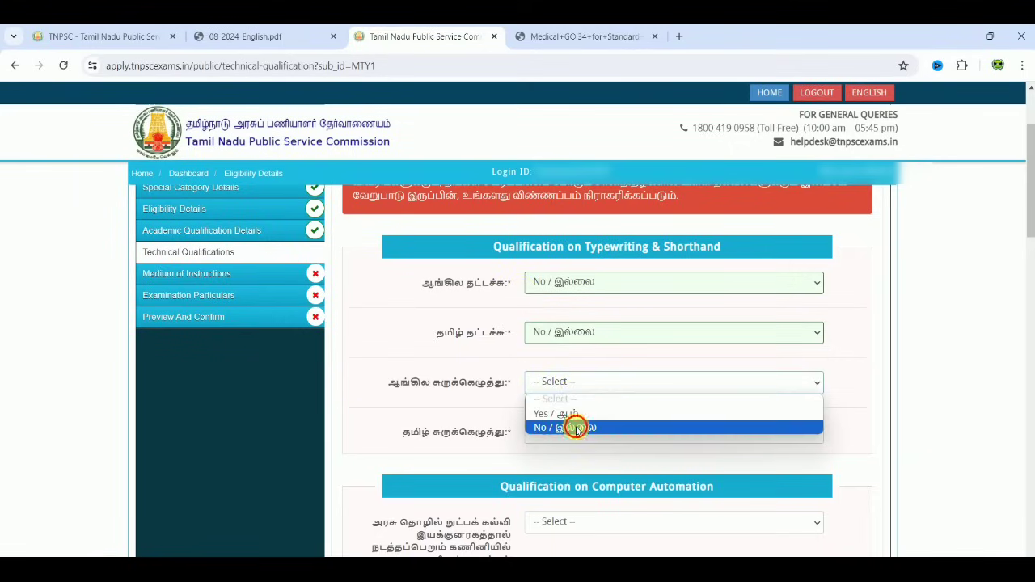
left_click(566, 427)
left_click(576, 432)
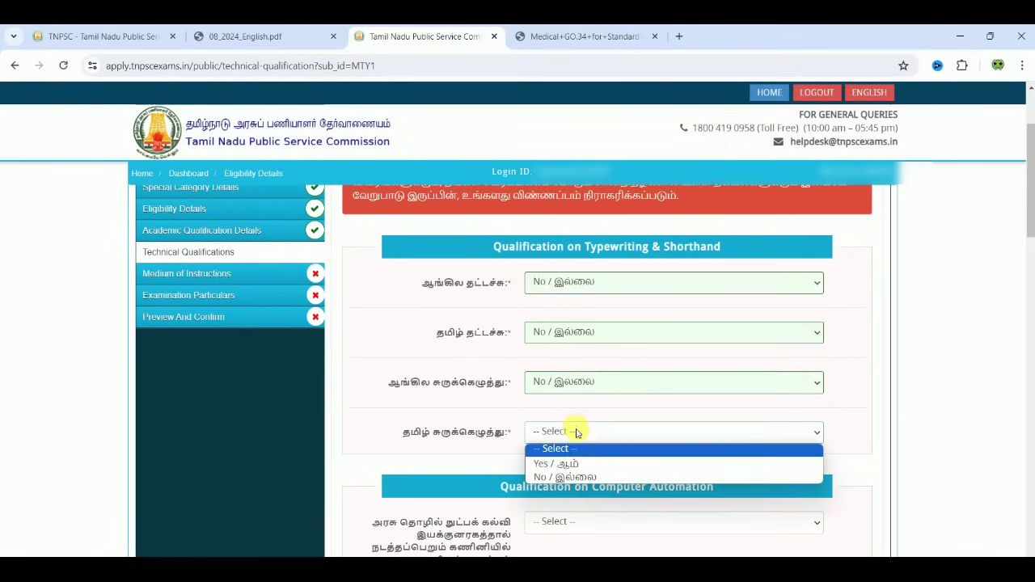
left_click(578, 478)
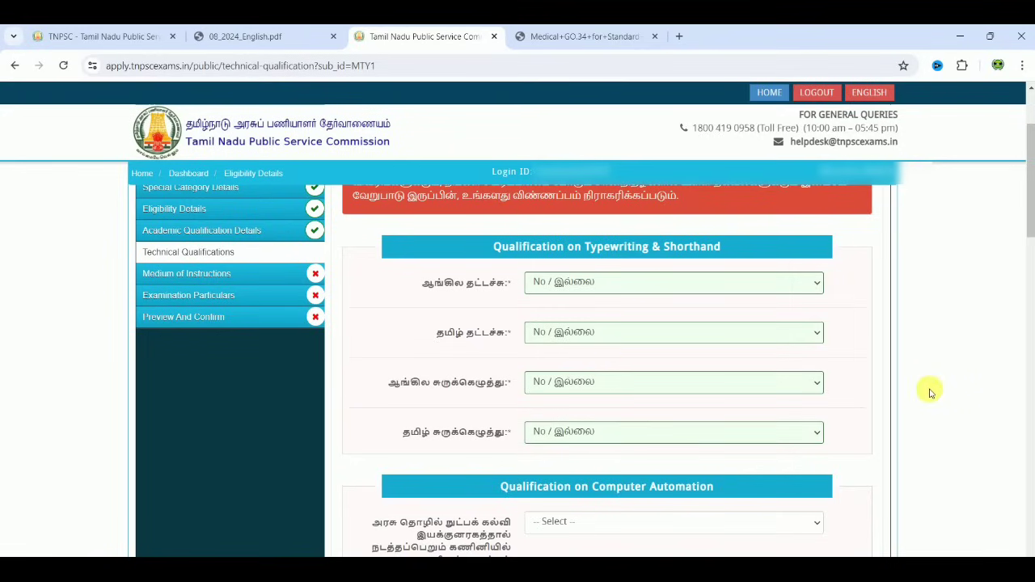
Step: Under Qualification on Computer Automation, answer Yes to having passed the office automation certificate course
scroll(930, 392, "down", 3)
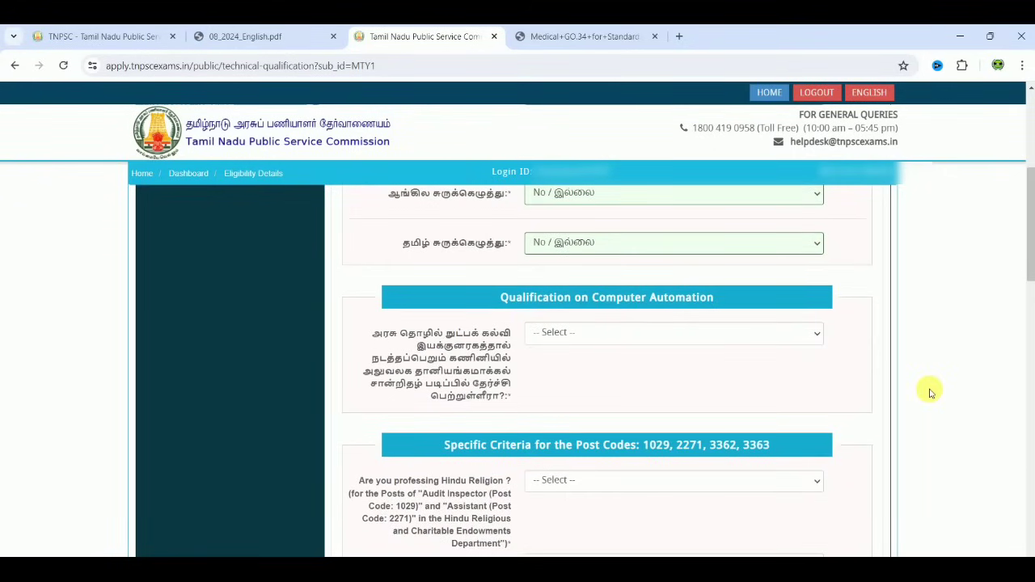
scroll(931, 392, "down", 1)
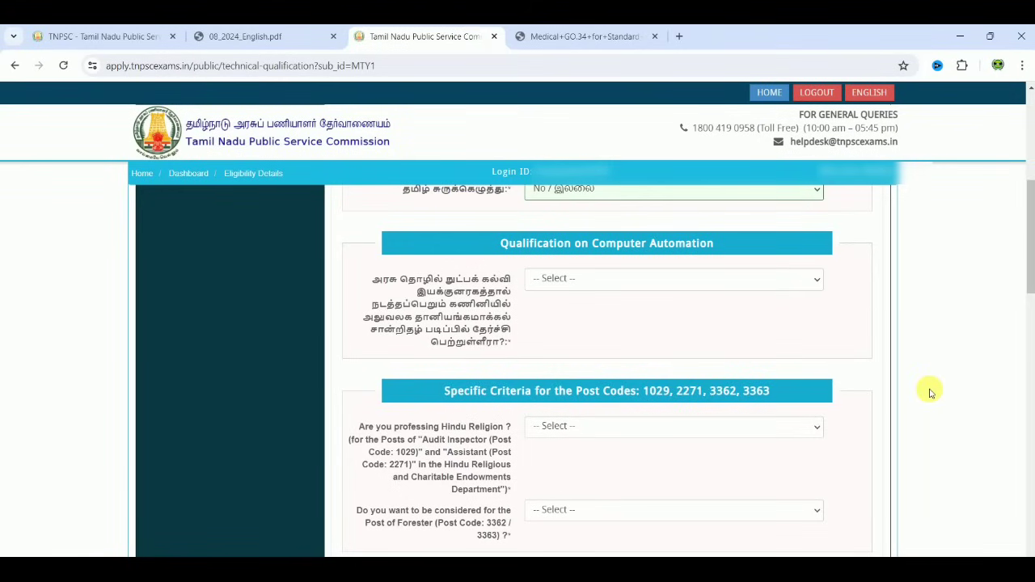
left_click(631, 281)
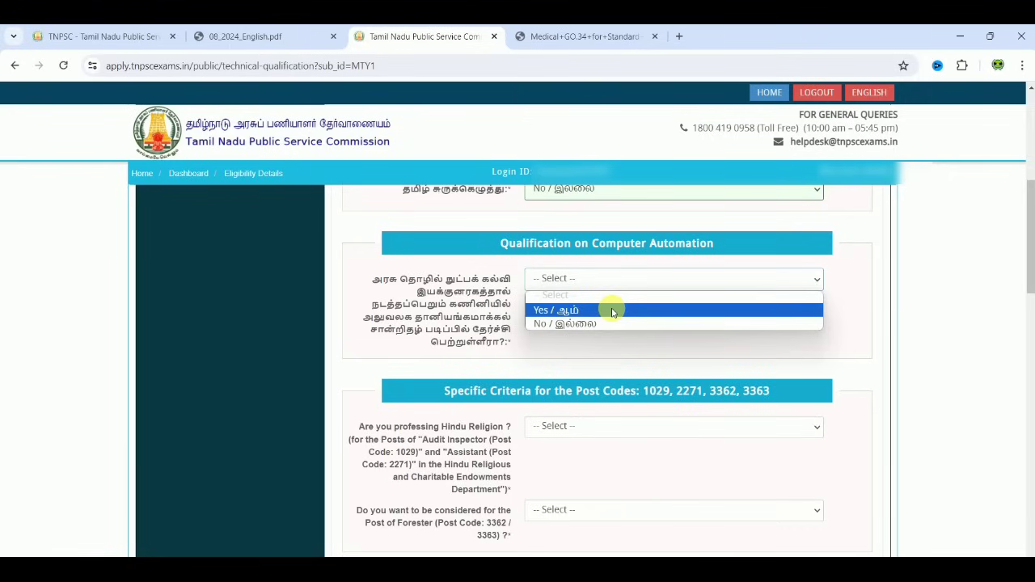
left_click(612, 311)
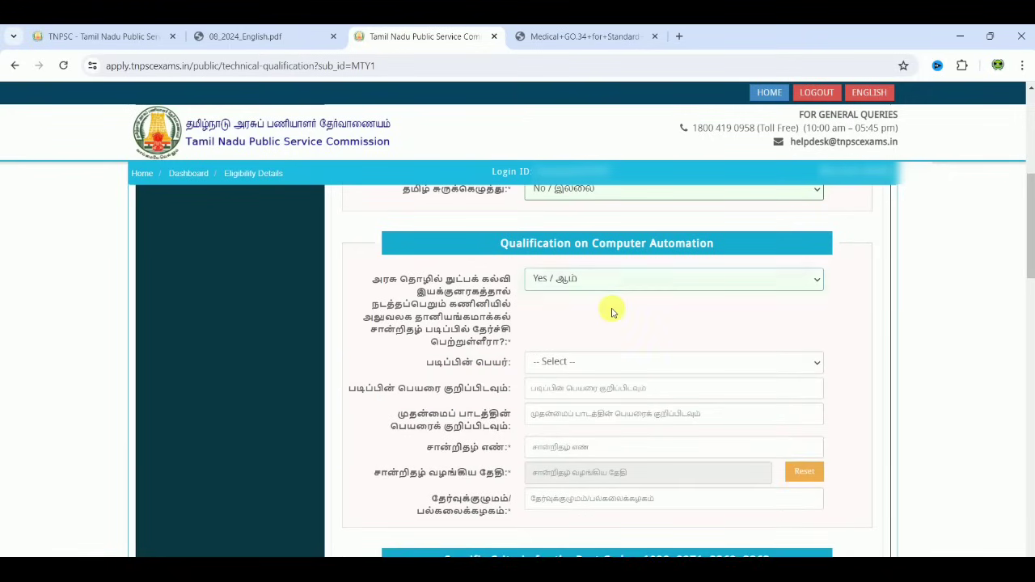
Step: Under Qualification on Computer Automation, select the Degree or Diploma in Computer Science/Computer Application/Computer Engineering/Information Technology option as the course name and review the choice
left_click(580, 363)
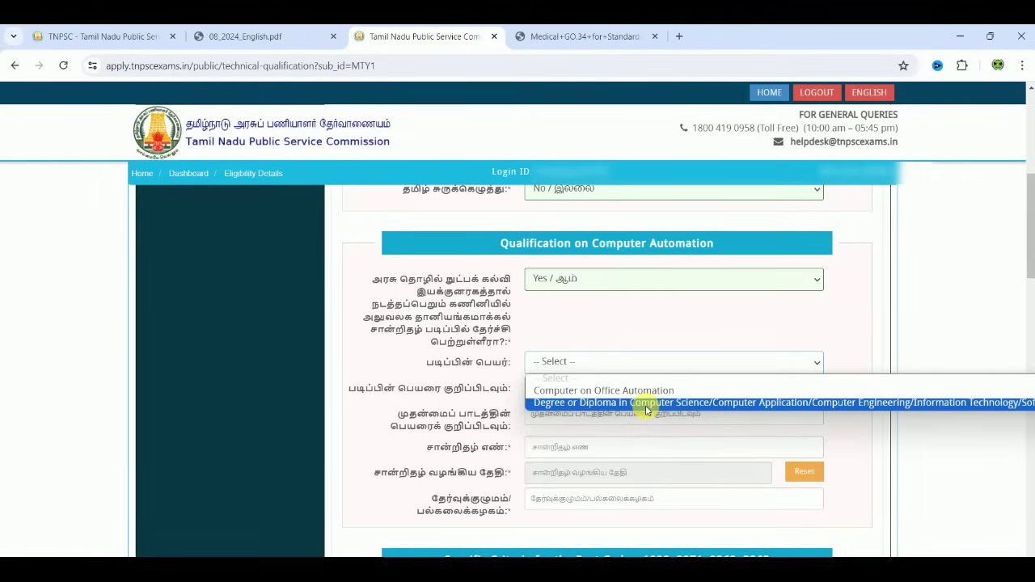
left_click(647, 404)
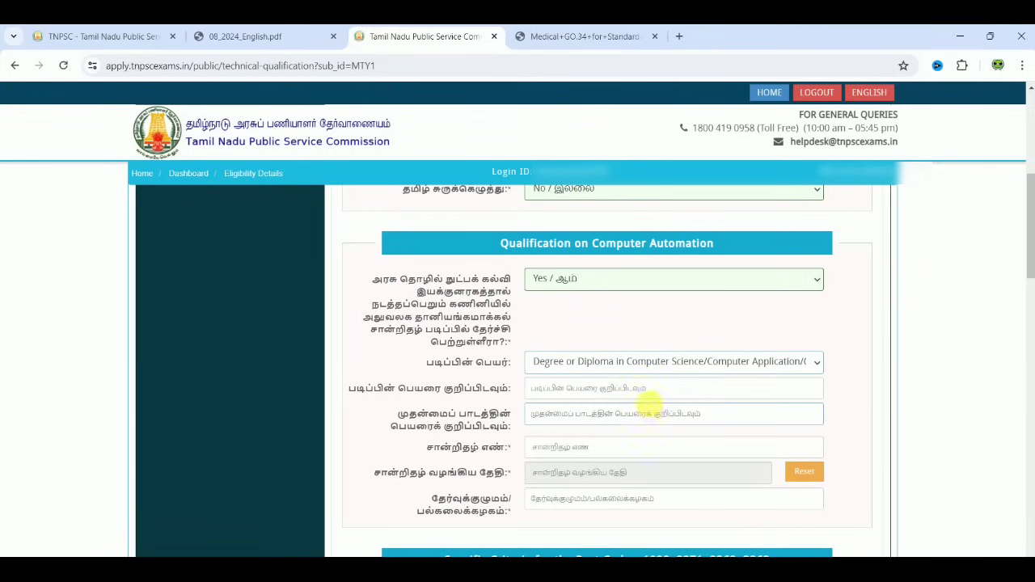
left_click(627, 364)
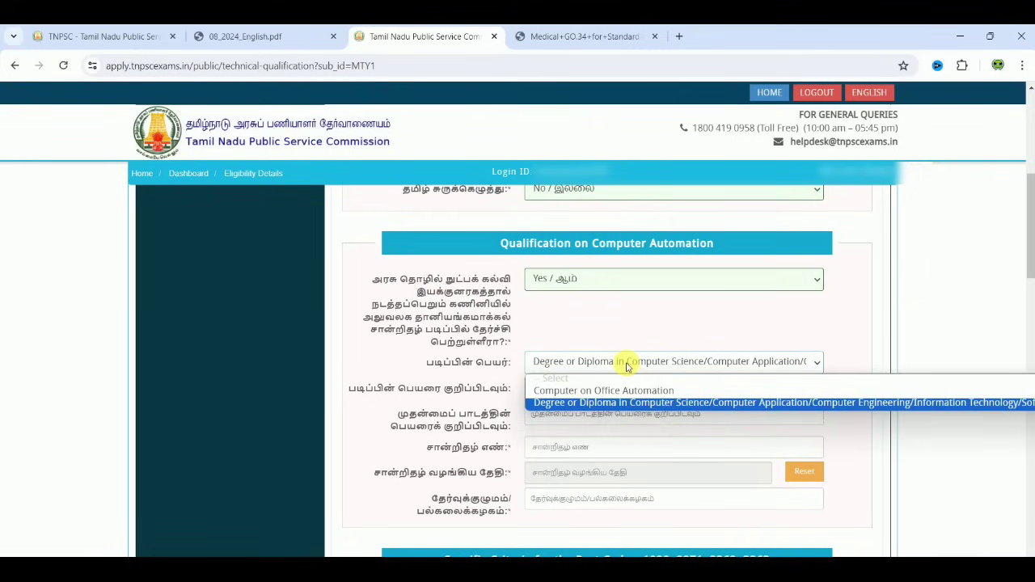
left_click(604, 406)
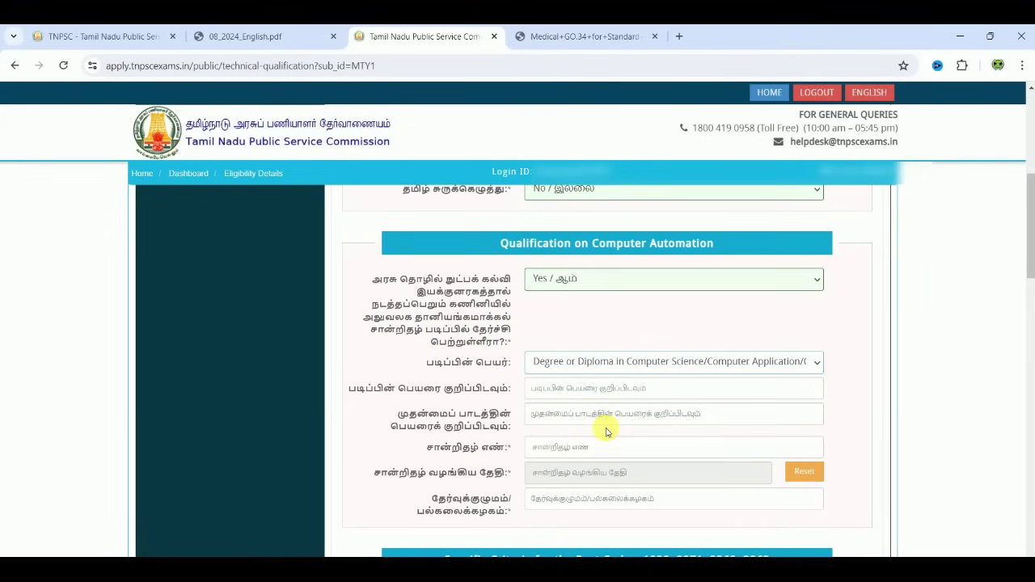
left_click(686, 443)
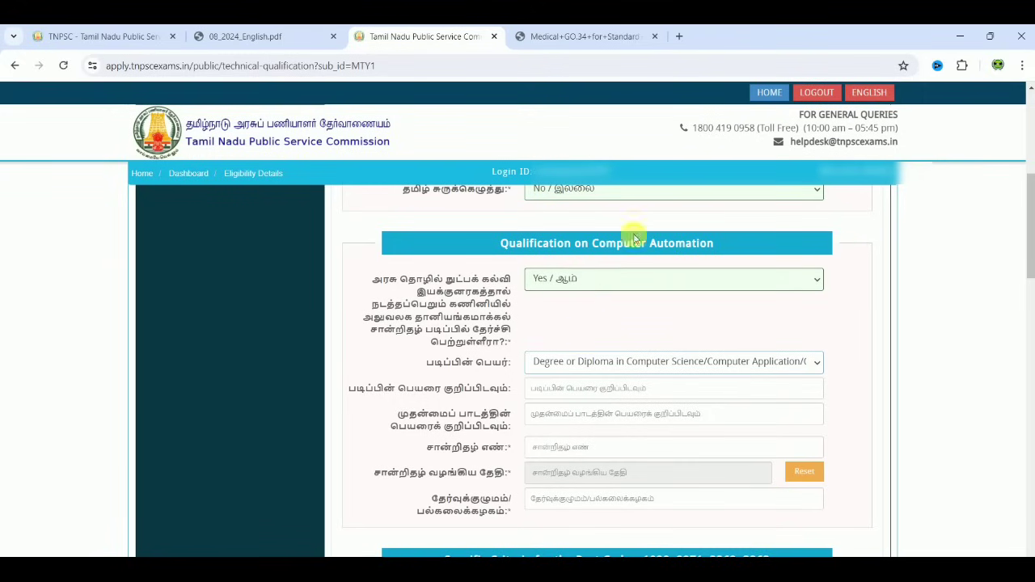
left_click(602, 362)
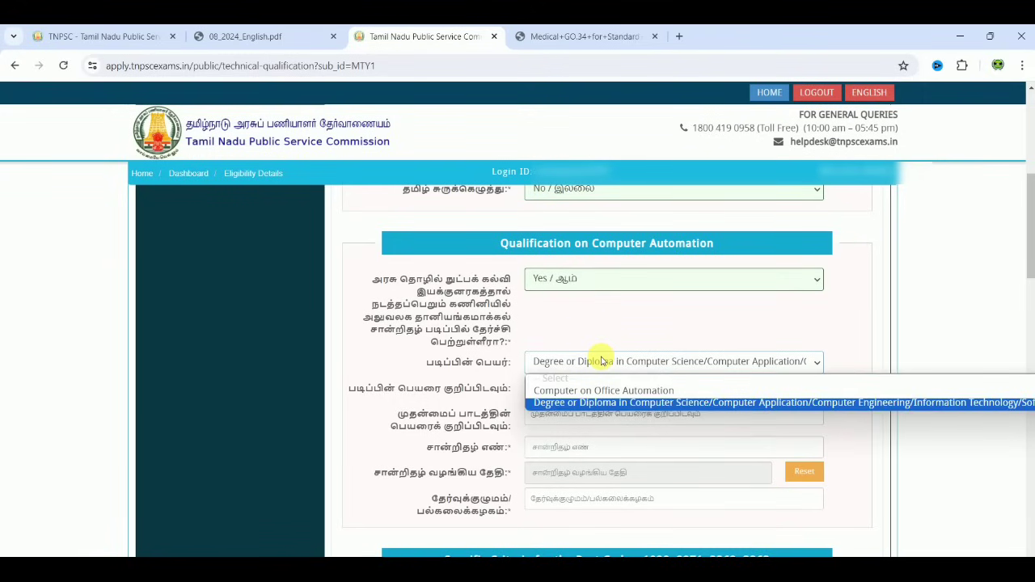
Step: Under Qualification on Computer Automation, answer No to having passed the office automation certificate course
left_click(557, 279)
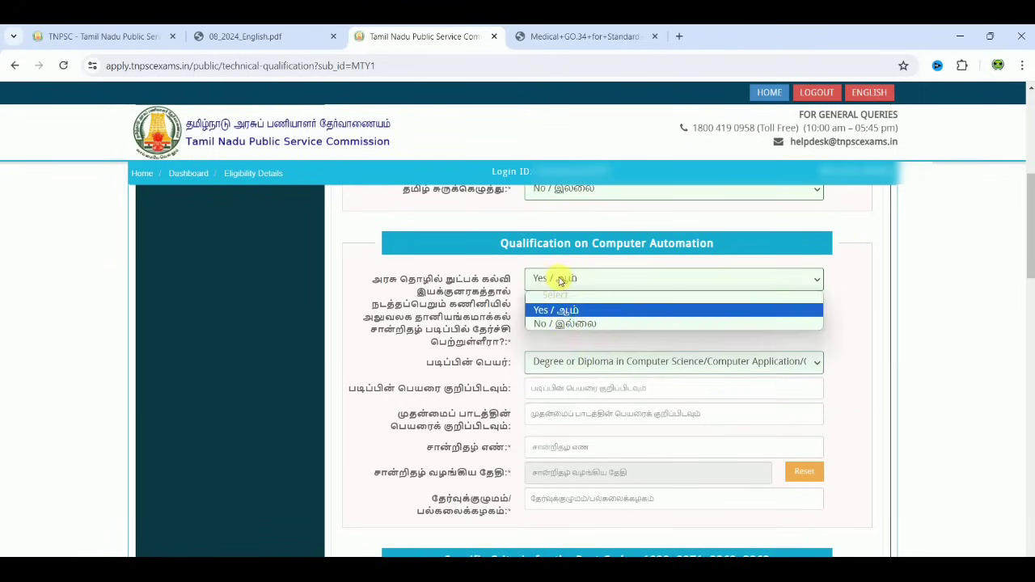
left_click(559, 323)
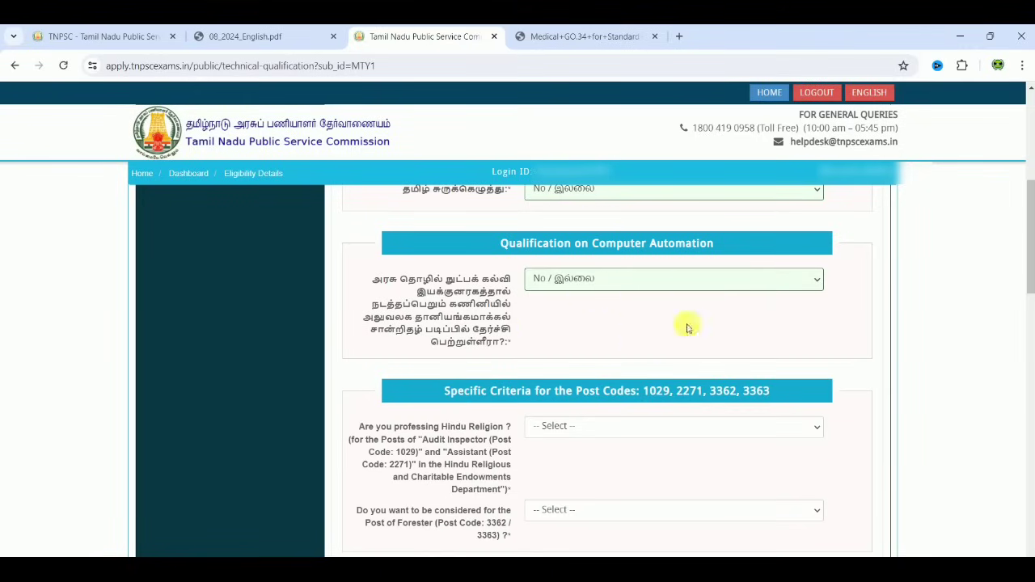
left_click(663, 286)
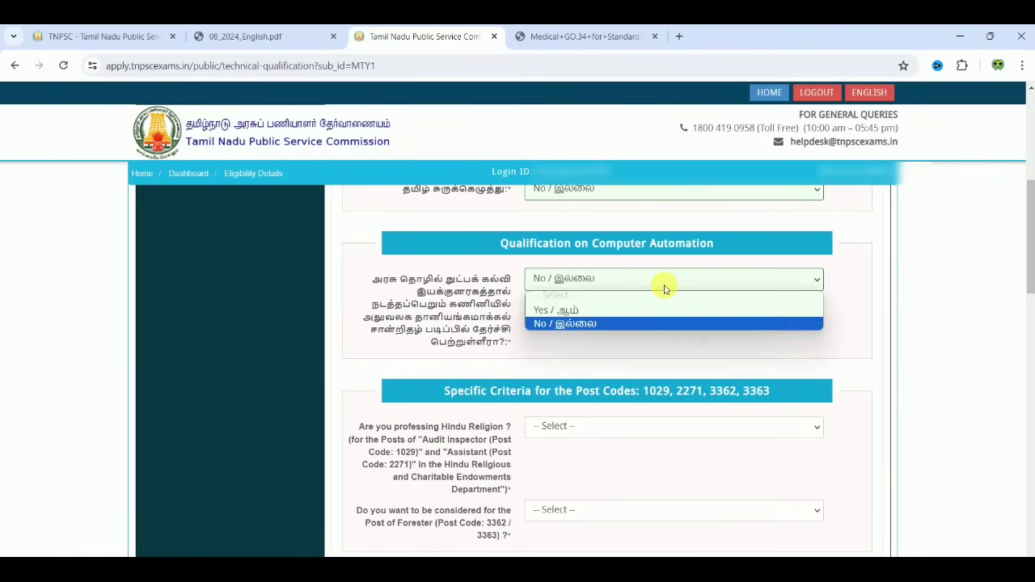
left_click(852, 277)
Step: Under Specific Criteria for the Post Codes, answer Yes to professing Hindu Religion for the Audit Inspector and Assistant posts
scroll(854, 279, "down", 2)
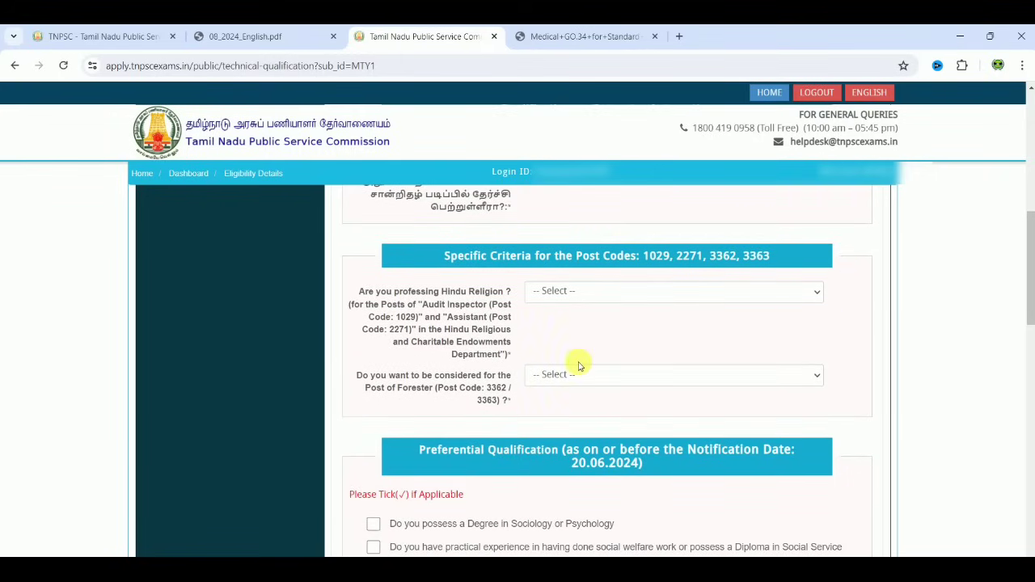
left_click(555, 374)
key("shift+Tab")
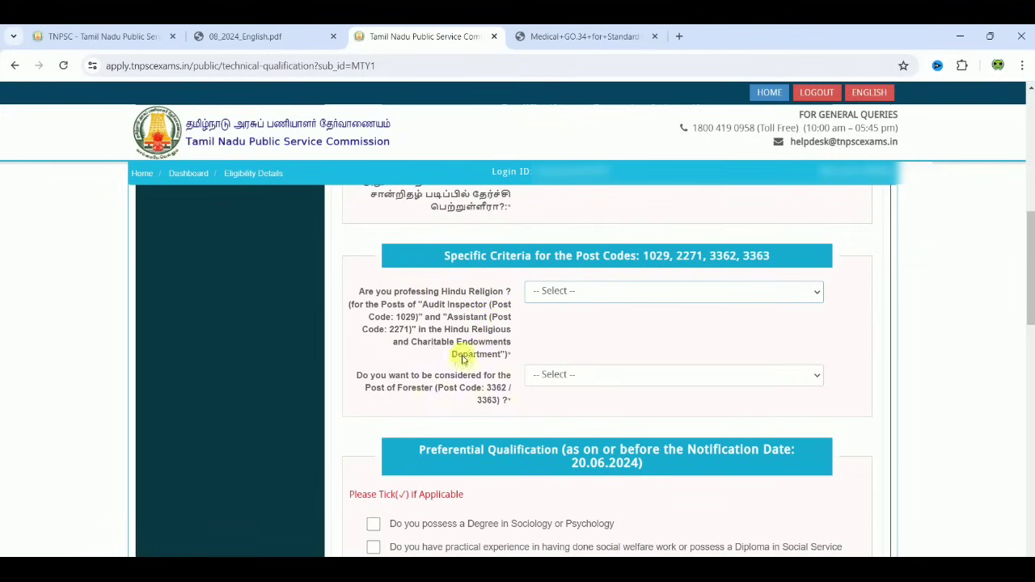
left_click(549, 292)
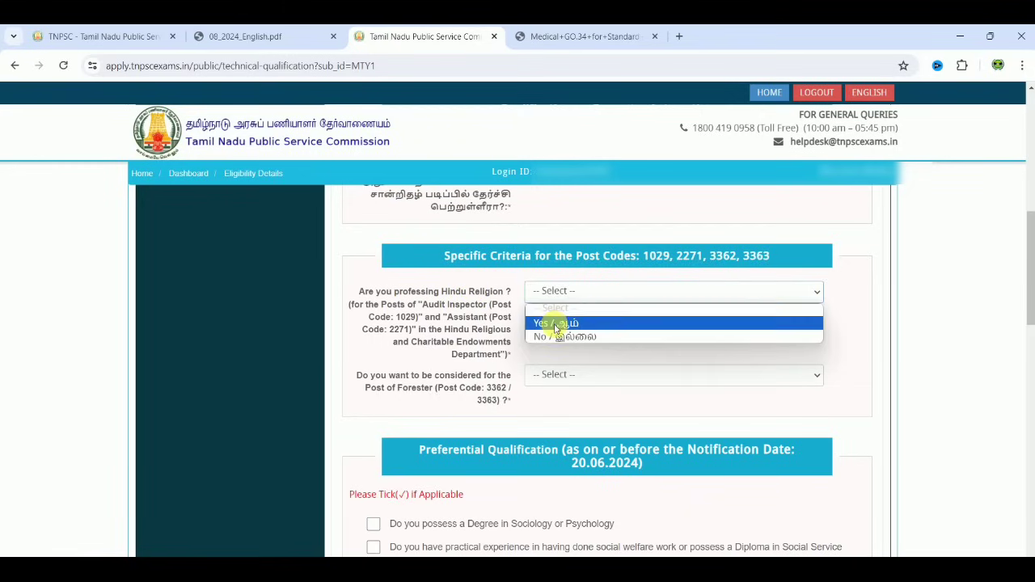
left_click(556, 324)
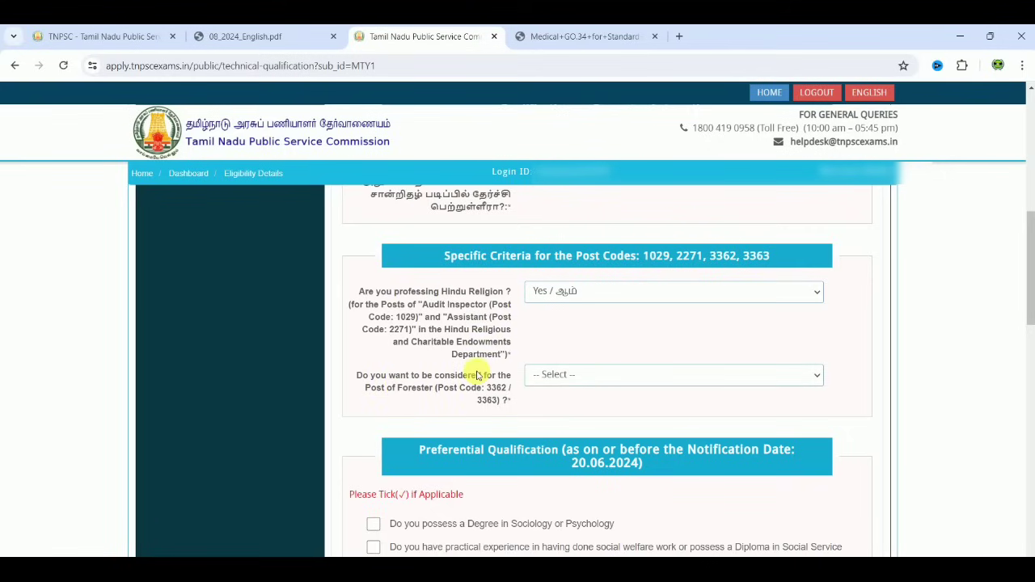
Step: Try to answer Yes to being considered for the Post of Forester and Yes to possessing its prescribed physical standards
left_click(566, 377)
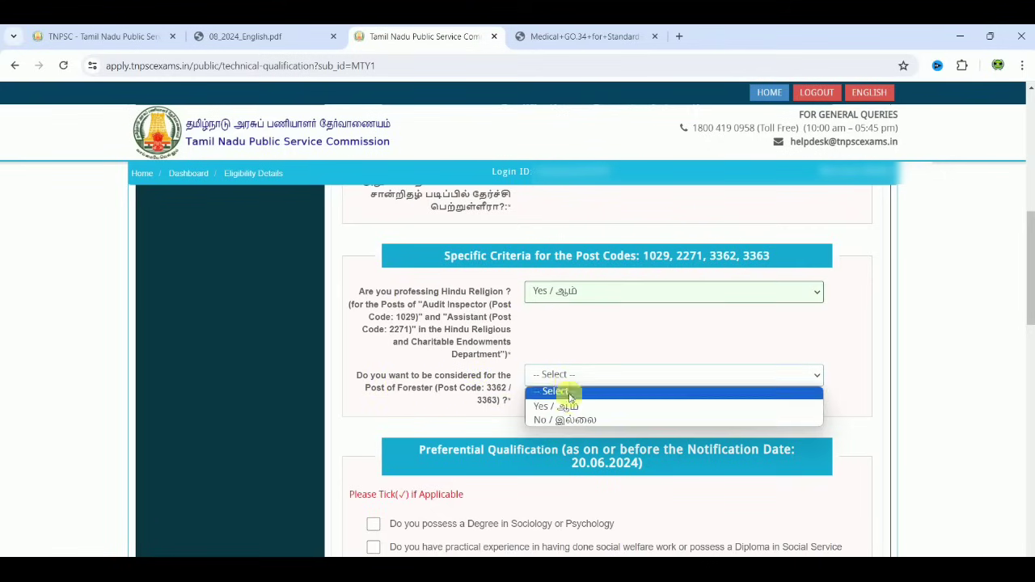
left_click(571, 406)
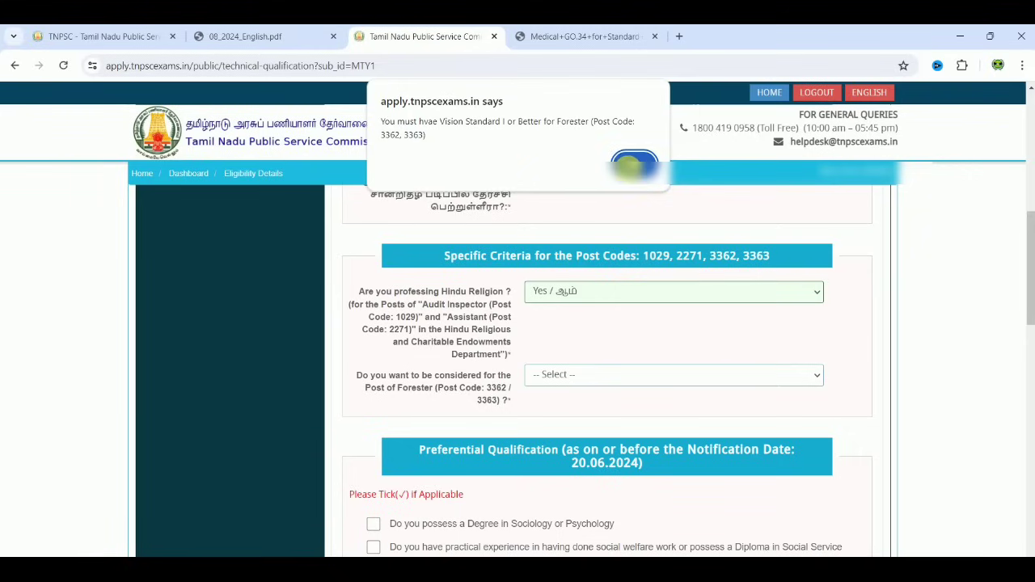
left_click(632, 165)
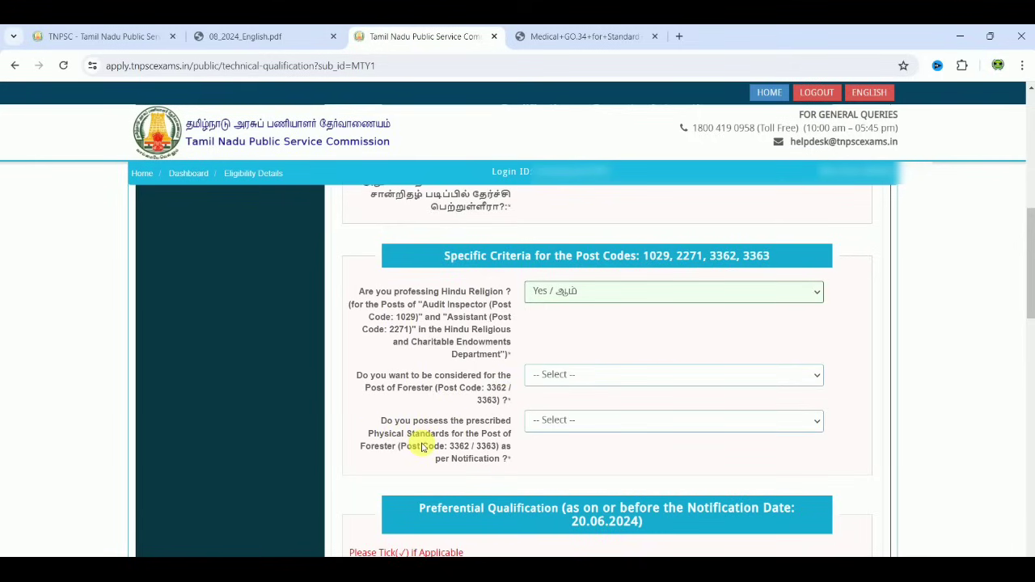
left_click(548, 421)
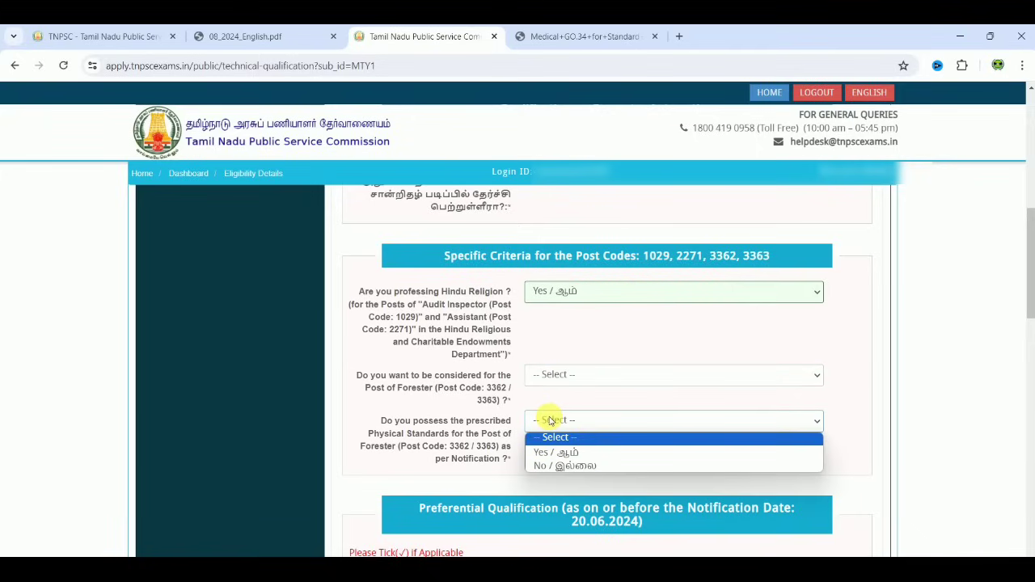
left_click(558, 453)
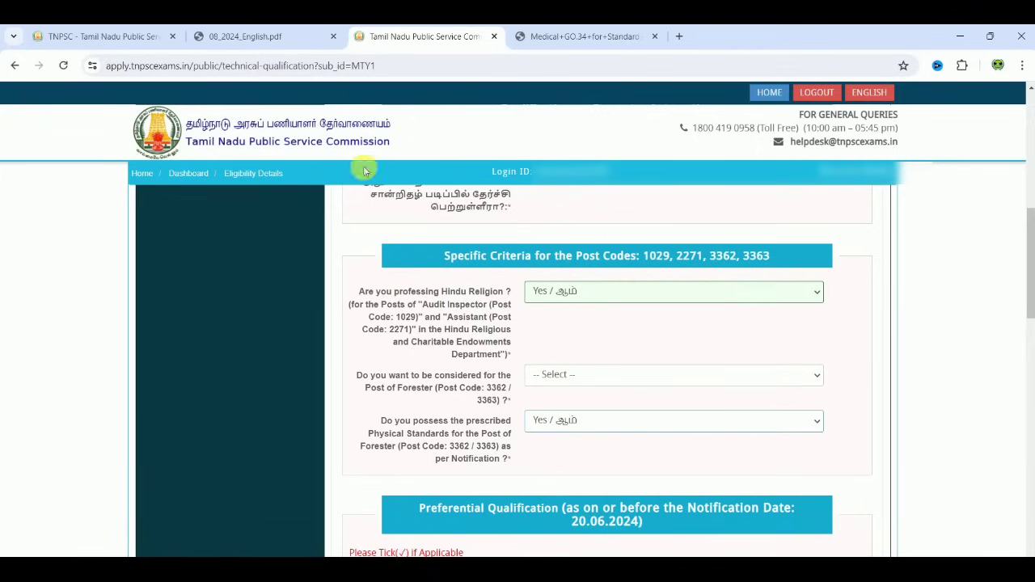
Step: Check the minimum physical standards for the post of Forester, section 4.3.2, in 08_2024_English.pdf
left_click(267, 36)
scroll(461, 287, "down", 10)
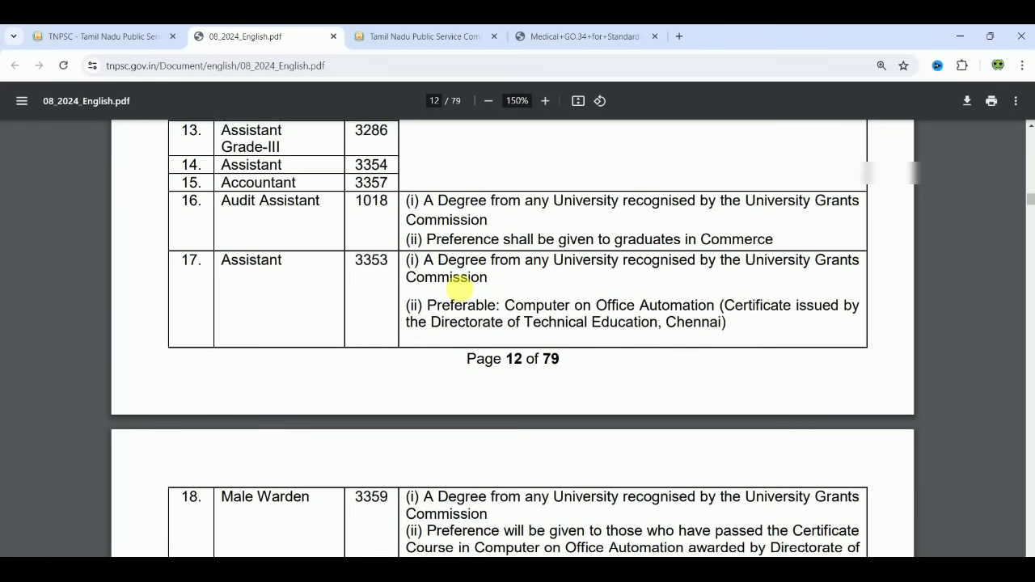
scroll(459, 287, "down", 12)
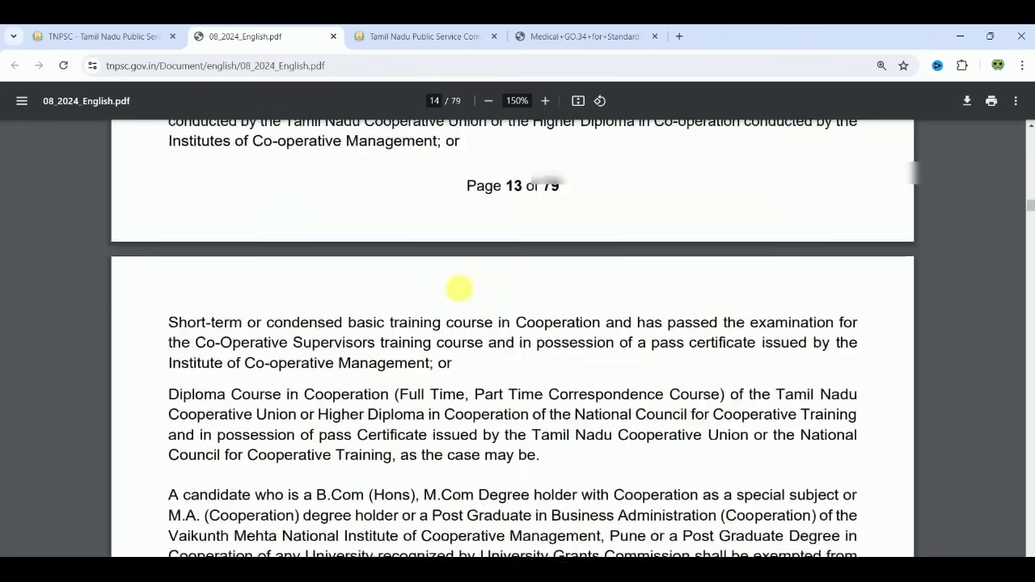
scroll(459, 291, "down", 12)
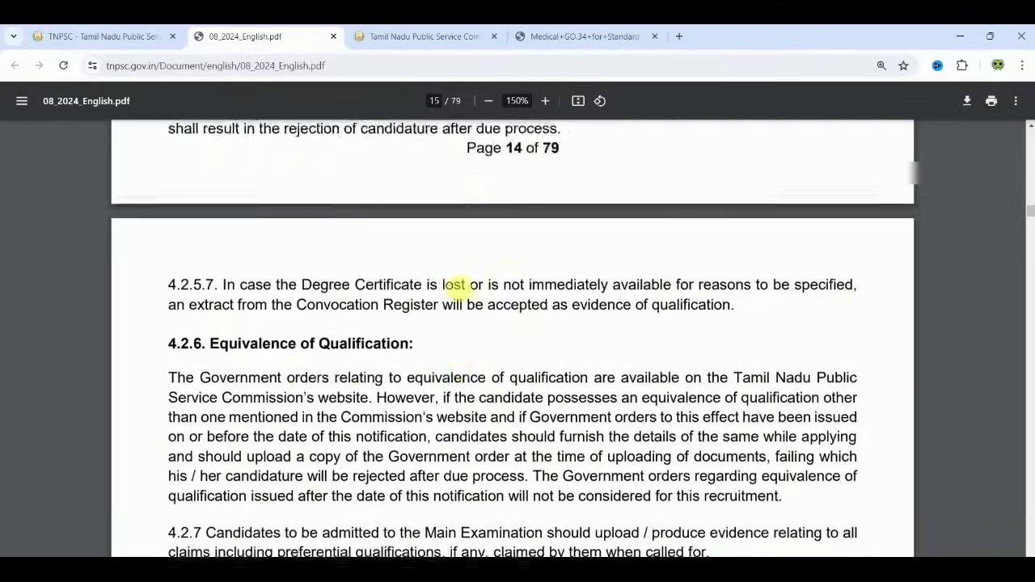
scroll(458, 289, "down", 6)
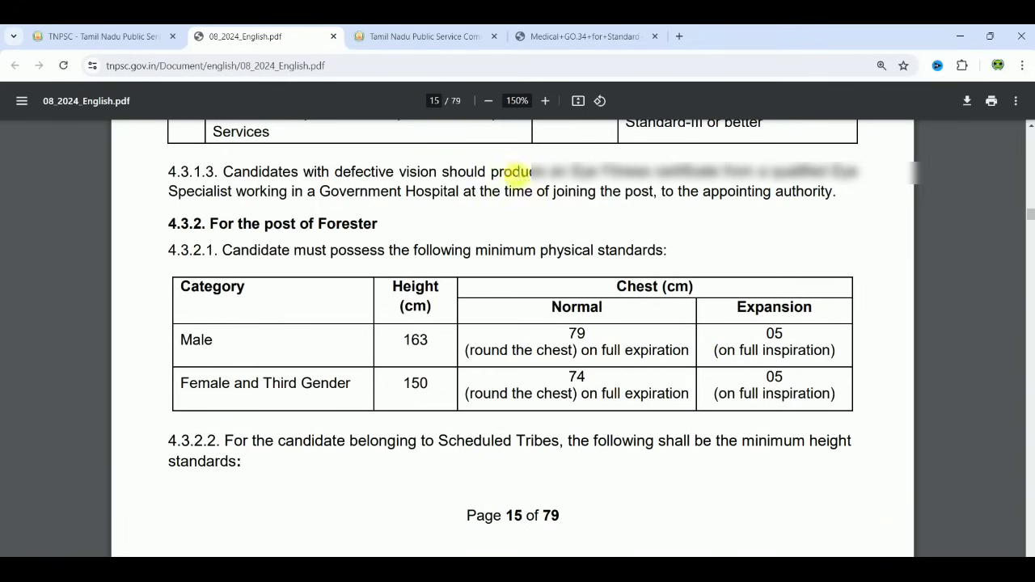
Step: Return to the Technical Qualifications form and answer No to being considered for the Post of Forester
left_click(431, 39)
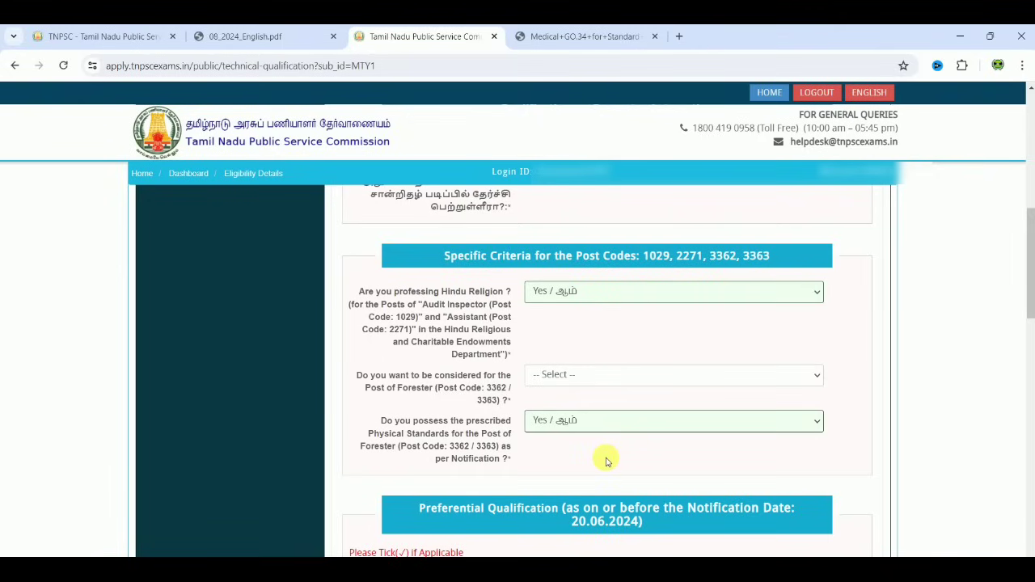
left_click(580, 376)
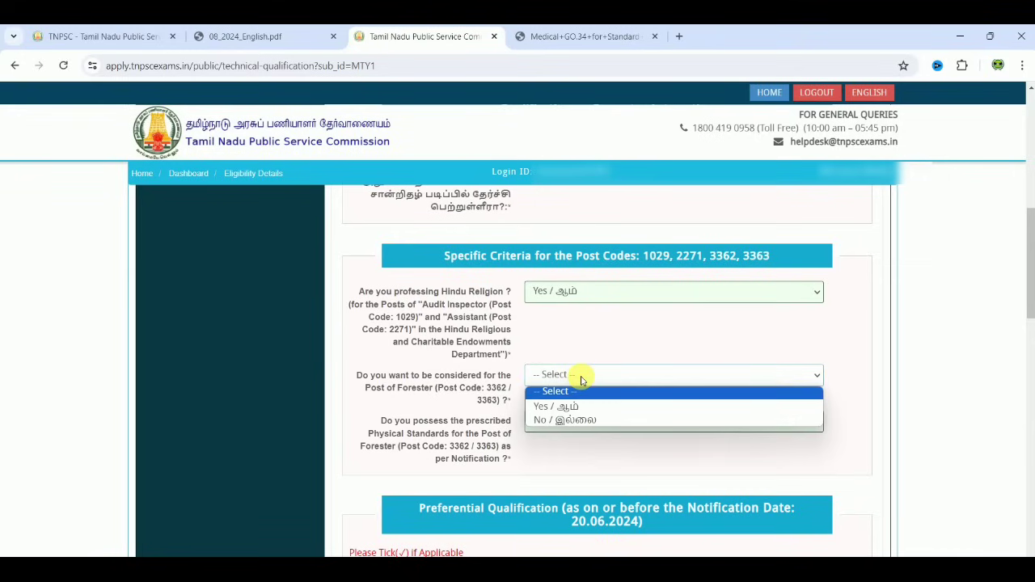
left_click(582, 419)
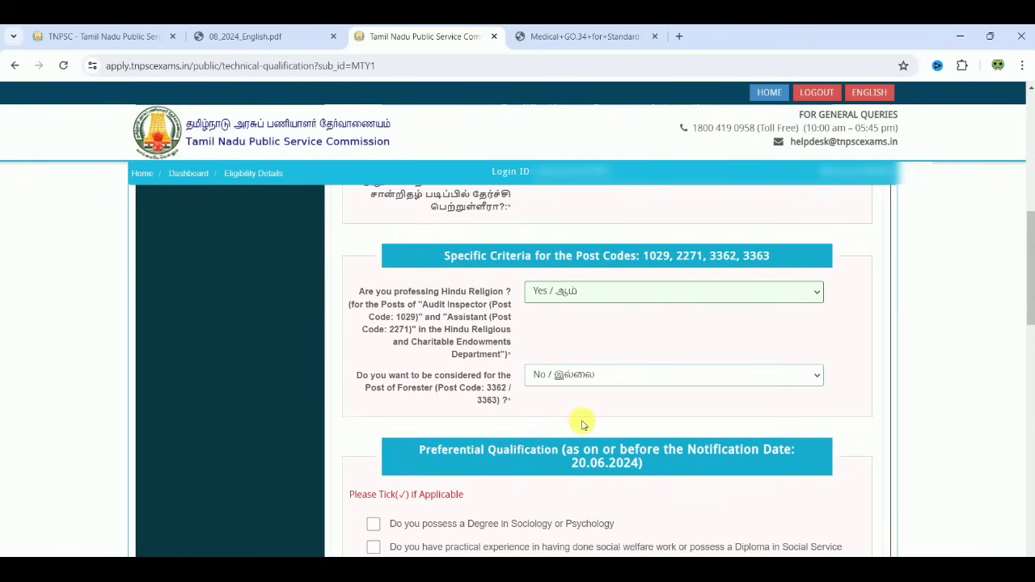
Step: Look up the educational qualification required for the Forester posts, codes 3362 and 3363, in 08_2024_English.pdf
left_click(279, 36)
scroll(363, 250, "up", 10)
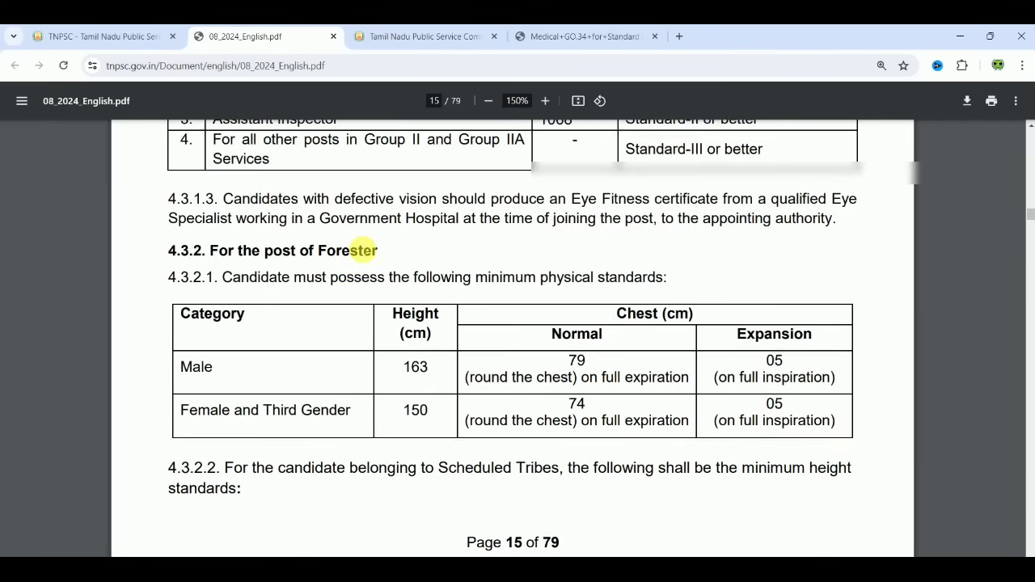
scroll(363, 250, "up", 15)
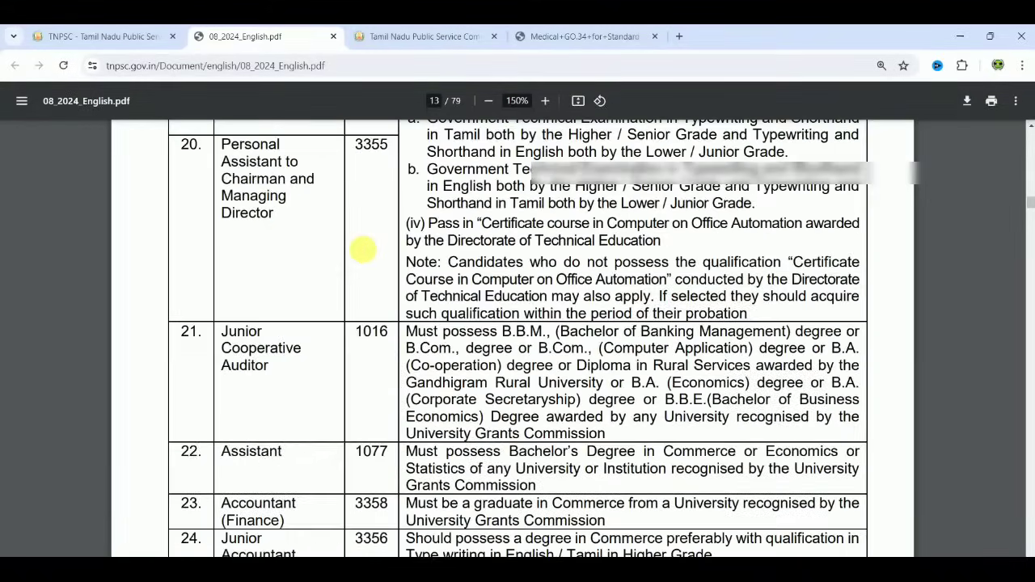
scroll(363, 250, "up", 10)
scroll(363, 250, "up", 10)
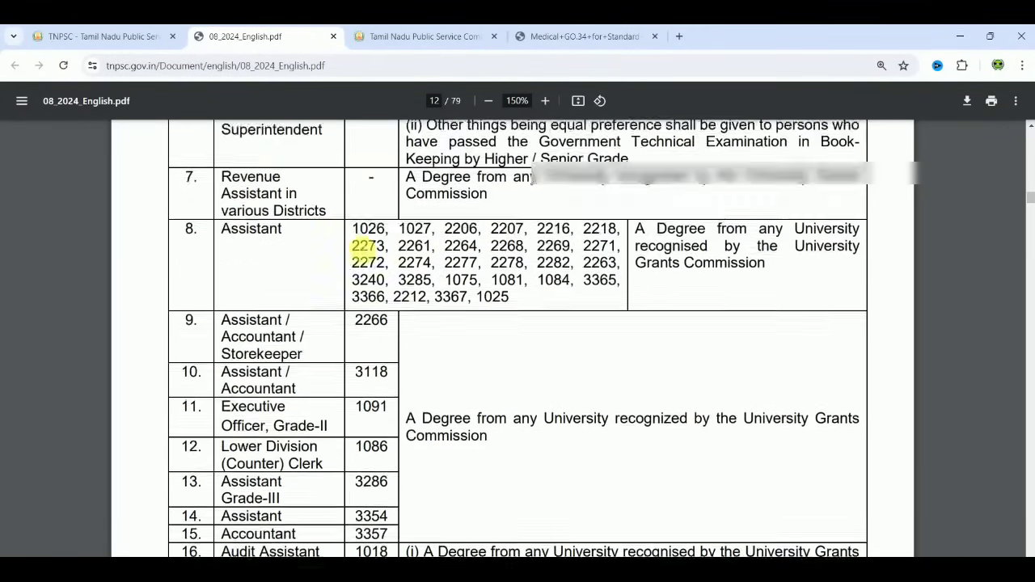
scroll(363, 250, "up", 5)
scroll(363, 250, "up", 10)
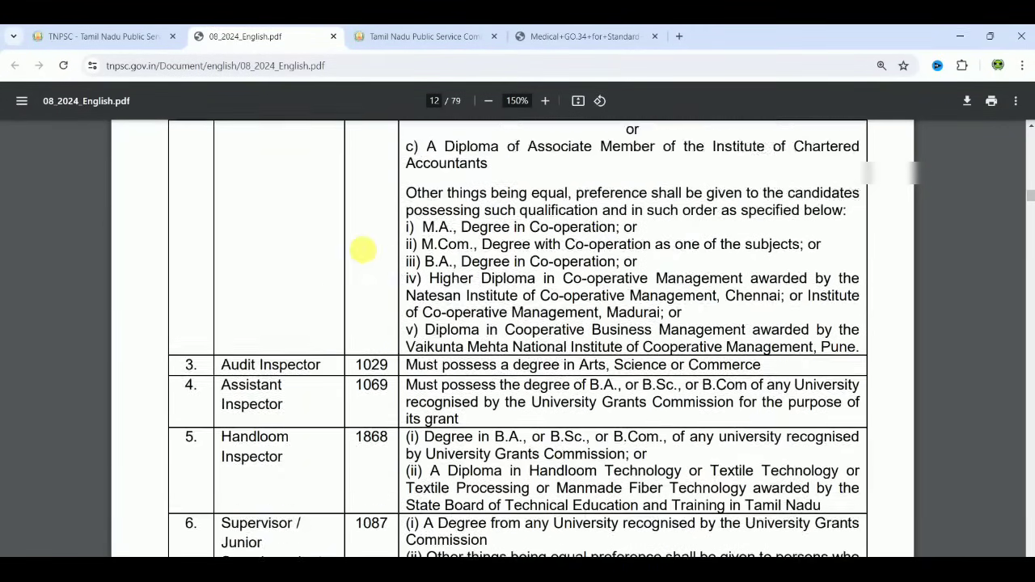
scroll(363, 250, "up", 2)
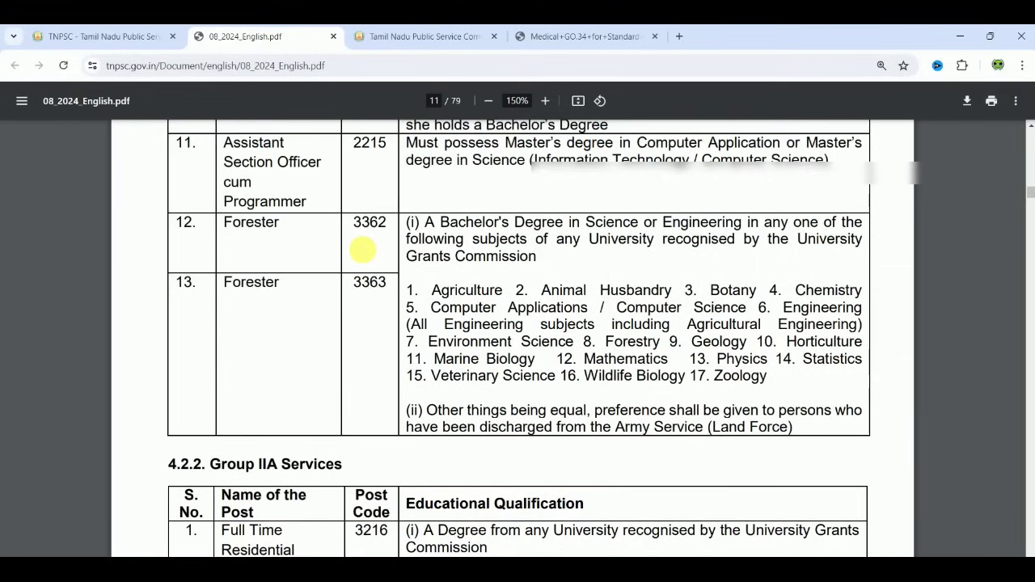